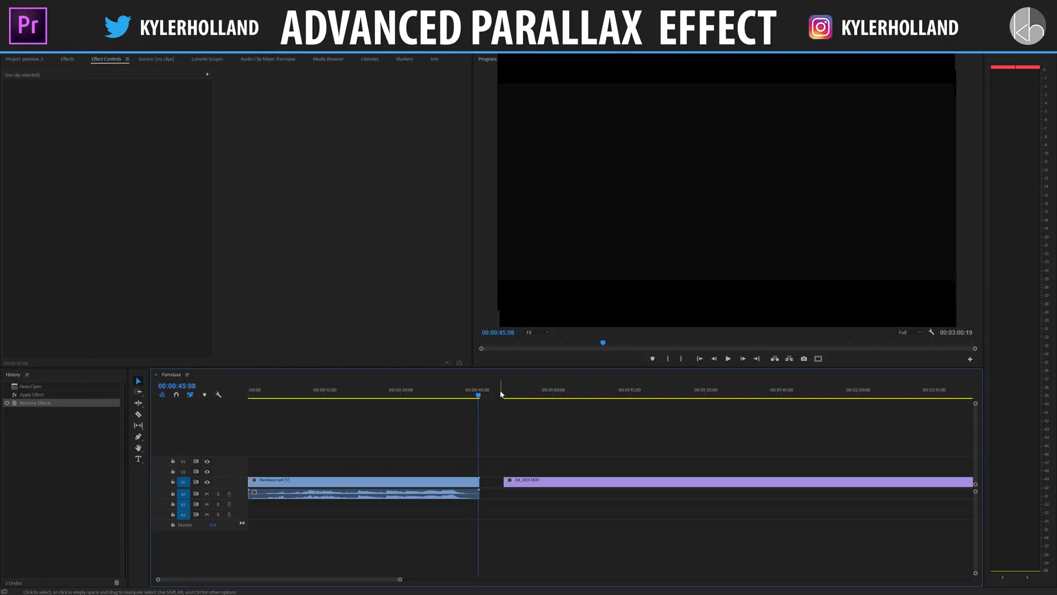
Mute audio track A1 and review the example parallax clip from 00:00:39:00 to its end
{"action": "left_click_drag", "start_coordinate": [500, 393], "coordinate": [448, 399]}
{"action": "left_click", "coordinate": [208, 494]}
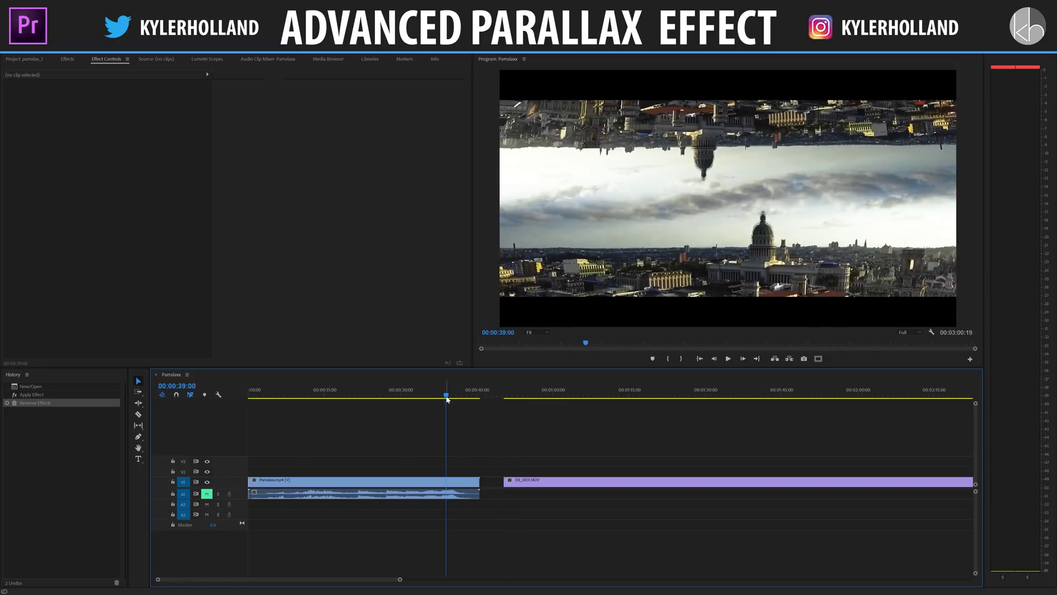
{"action": "key", "text": "space"}
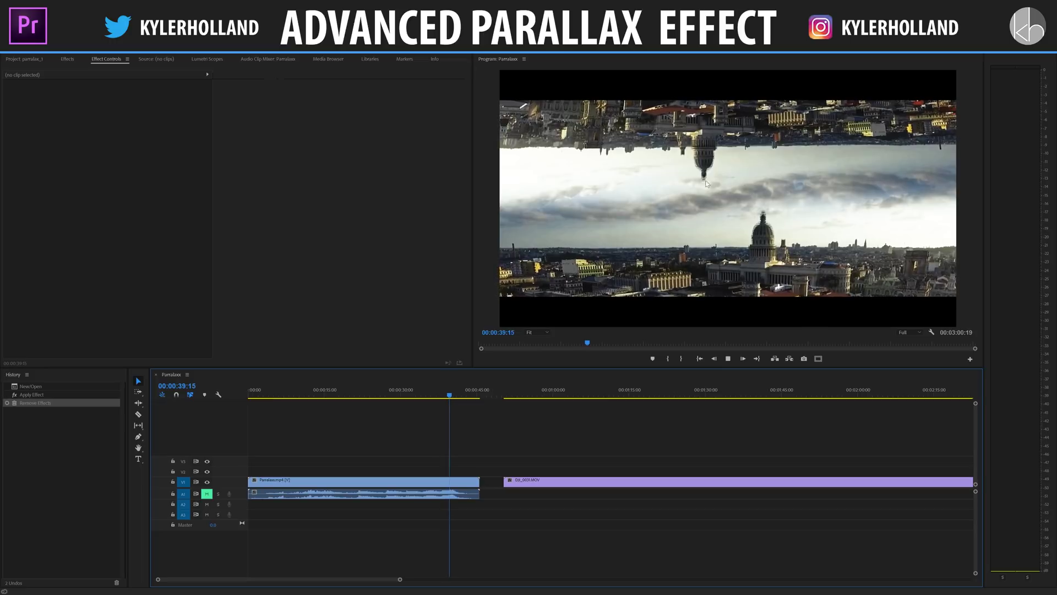
{"action": "left_click_drag", "start_coordinate": [455, 395], "coordinate": [498, 395]}
{"action": "key", "text": "space"}
{"action": "key", "text": "space"}
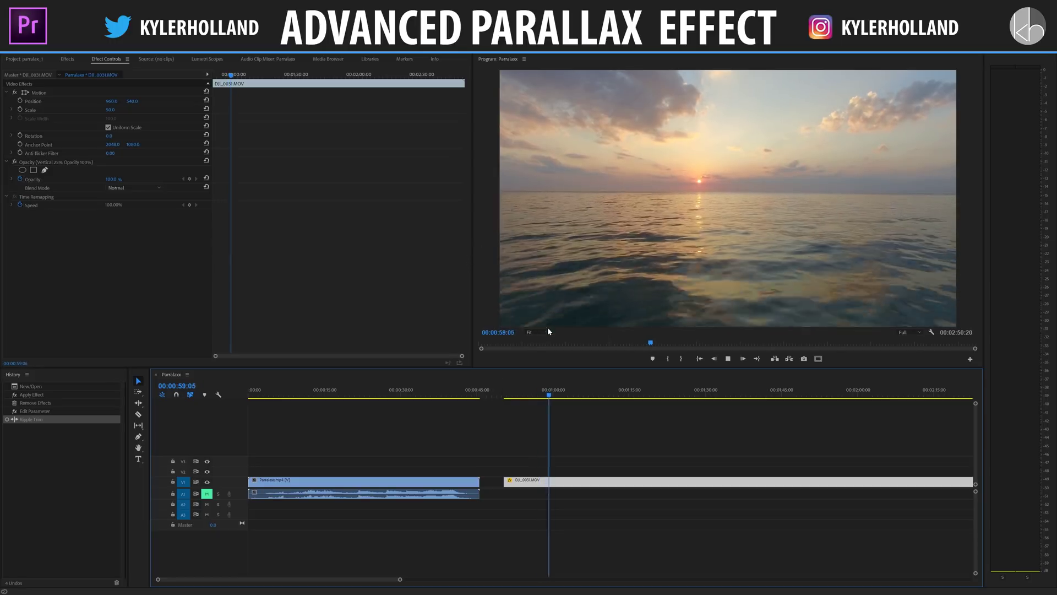
Enlarge the Program monitor in height and width, and replay the ocean sunset clip from near its beginning
{"action": "left_click_drag", "start_coordinate": [517, 368], "coordinate": [518, 437]}
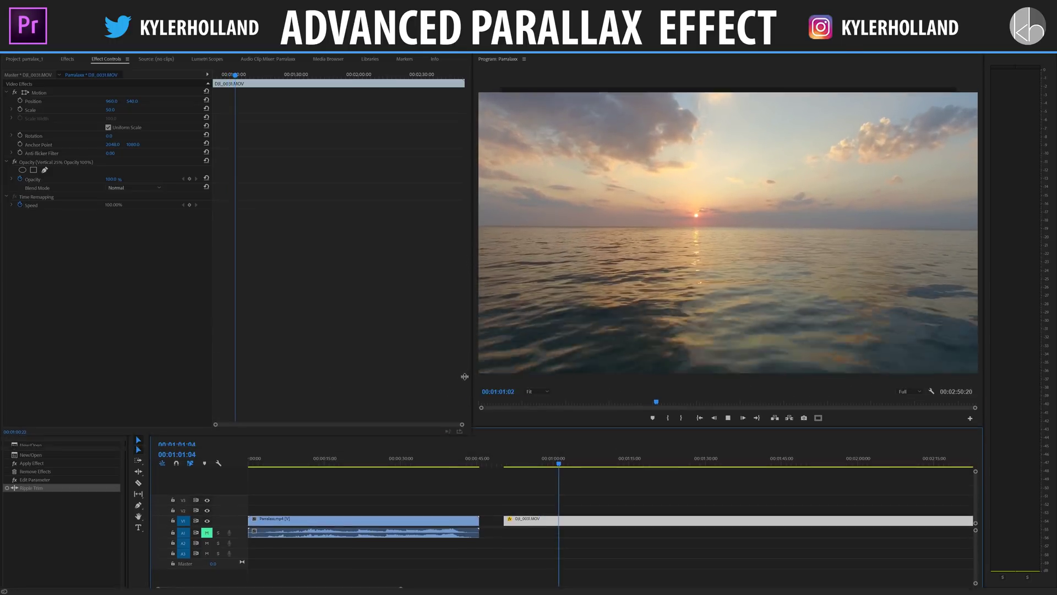
{"action": "left_click_drag", "start_coordinate": [463, 375], "coordinate": [418, 374]}
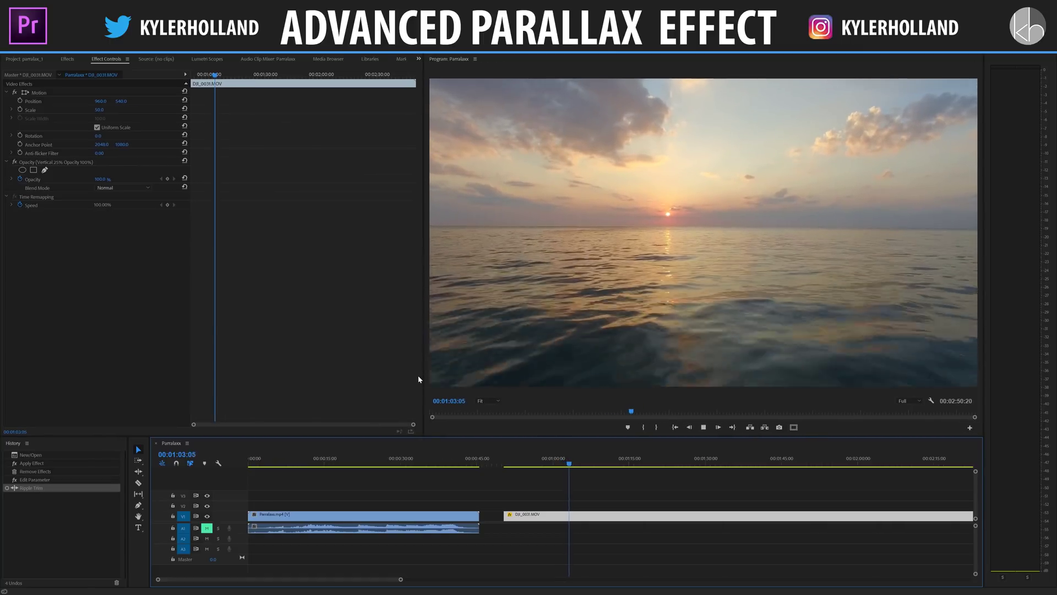
{"action": "key", "text": "space"}
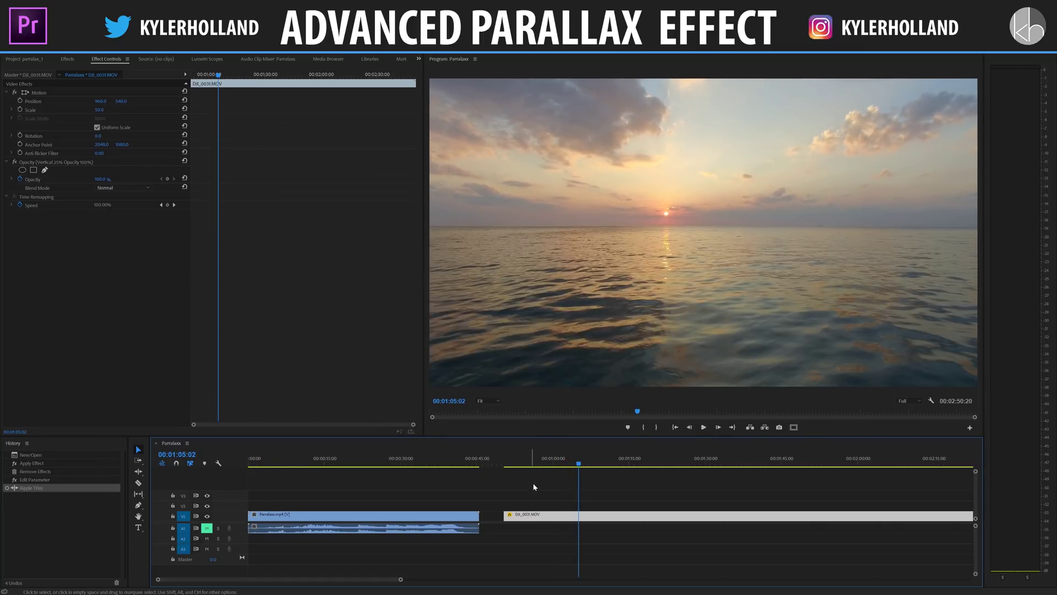
{"action": "left_click", "coordinate": [514, 461]}
{"action": "key", "text": "space"}
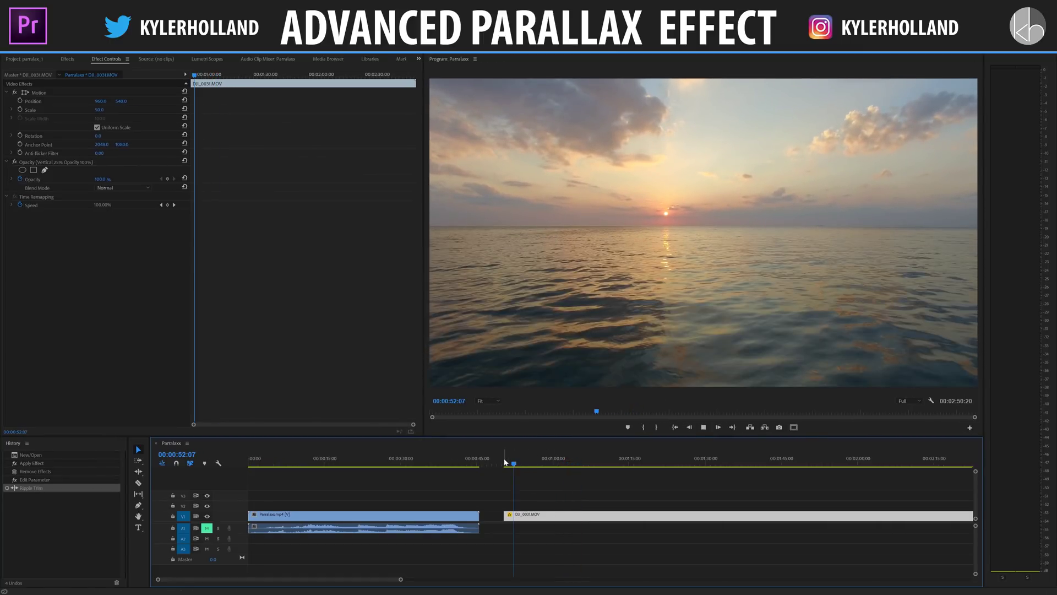
Try the ocean sunset clip at a scale of 100
{"action": "left_click", "coordinate": [101, 110]}
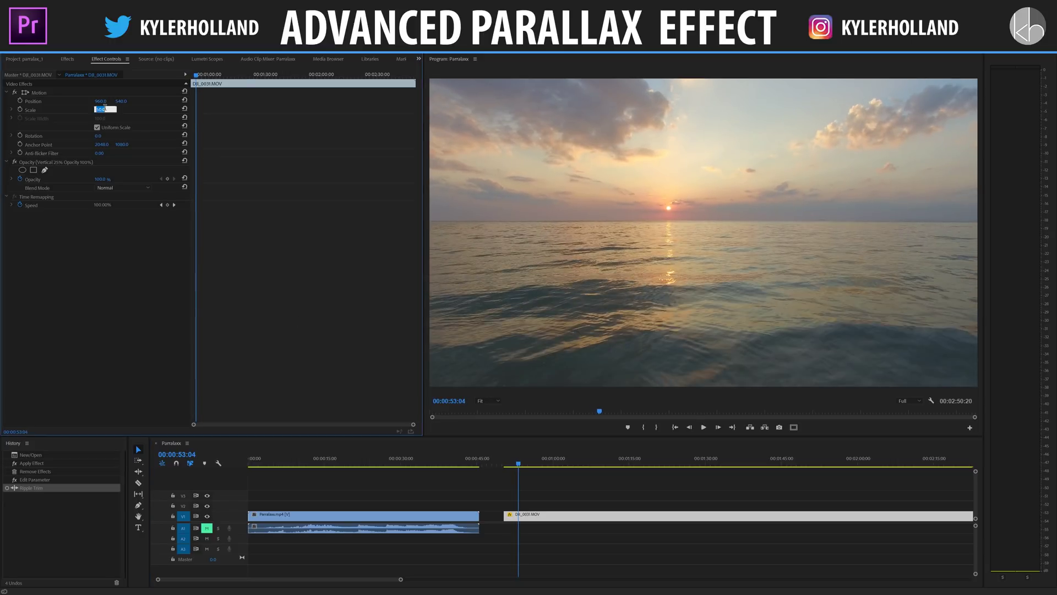
{"action": "type", "text": "100"}
{"action": "key", "text": "Return"}
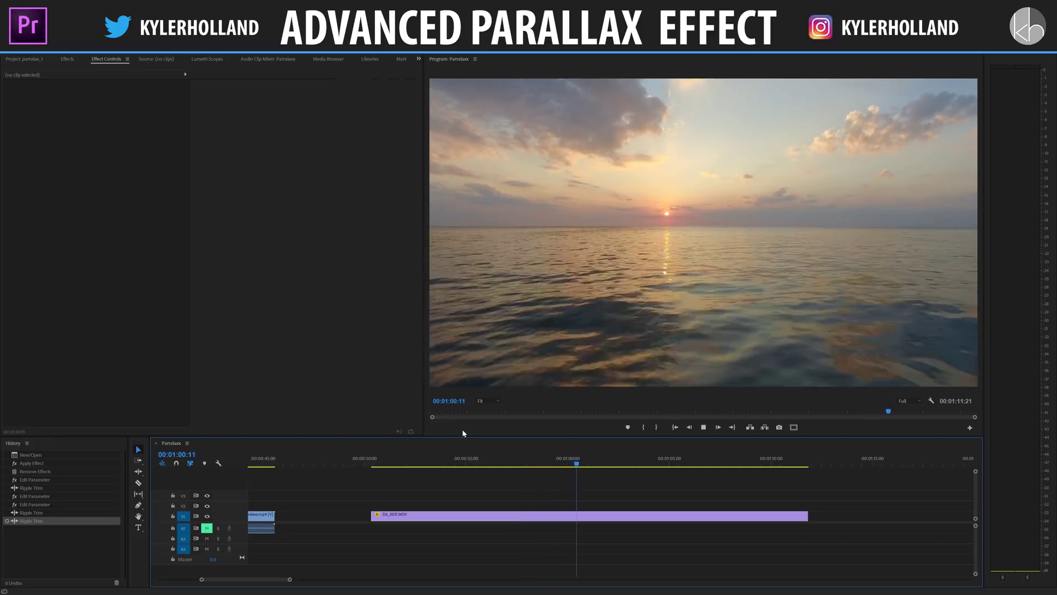
At 00:00:51:00, scale the ocean clip down to 30 and lower it to a vertical position of 761
{"action": "key", "text": "space"}
{"action": "left_click", "coordinate": [405, 514]}
{"action": "left_click", "coordinate": [384, 462]}
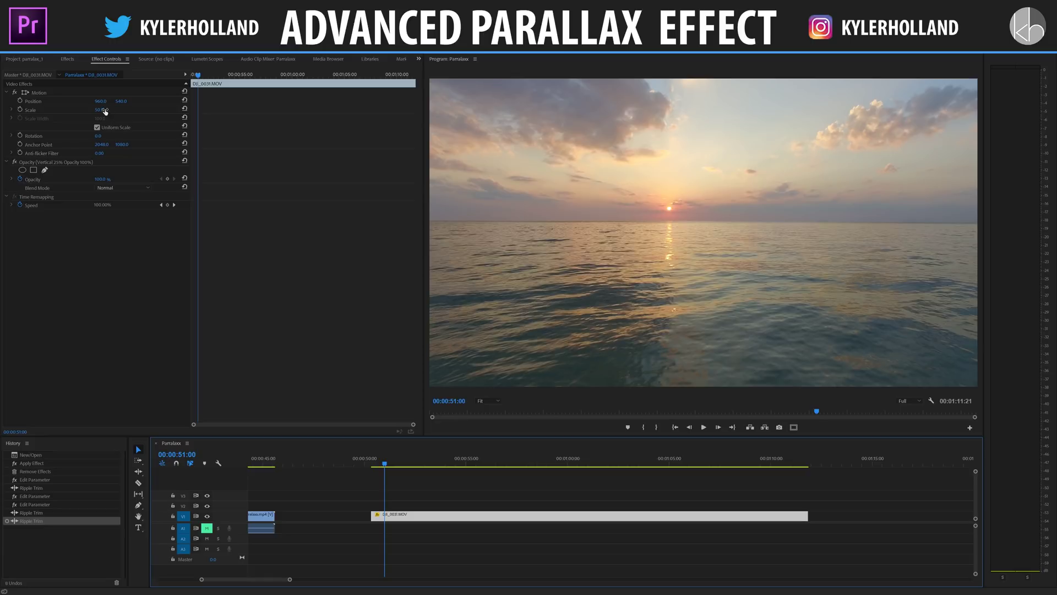
{"action": "left_click_drag", "start_coordinate": [105, 111], "coordinate": [93, 111]}
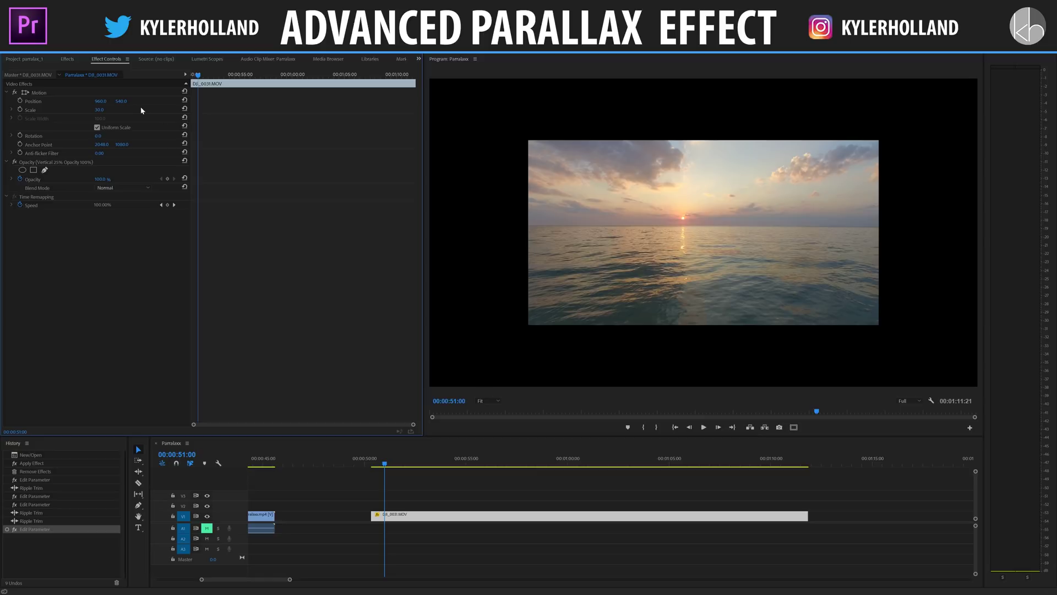
{"action": "left_click_drag", "start_coordinate": [126, 101], "coordinate": [248, 101]}
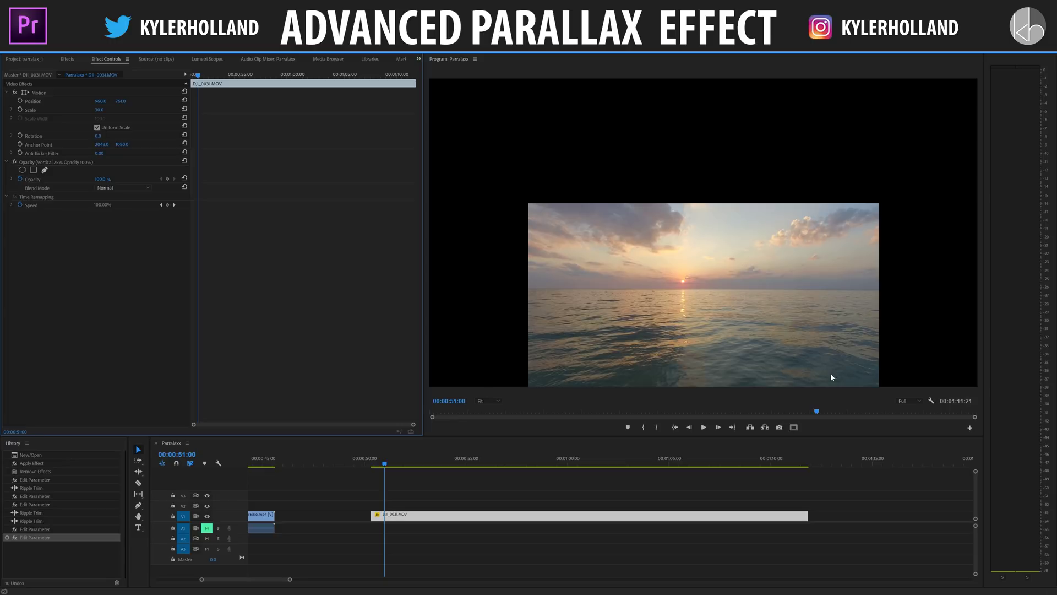
Add Safe Margins as the first control of the Program monitor and turn on the safe margins overlay
{"action": "left_click", "coordinate": [971, 428]}
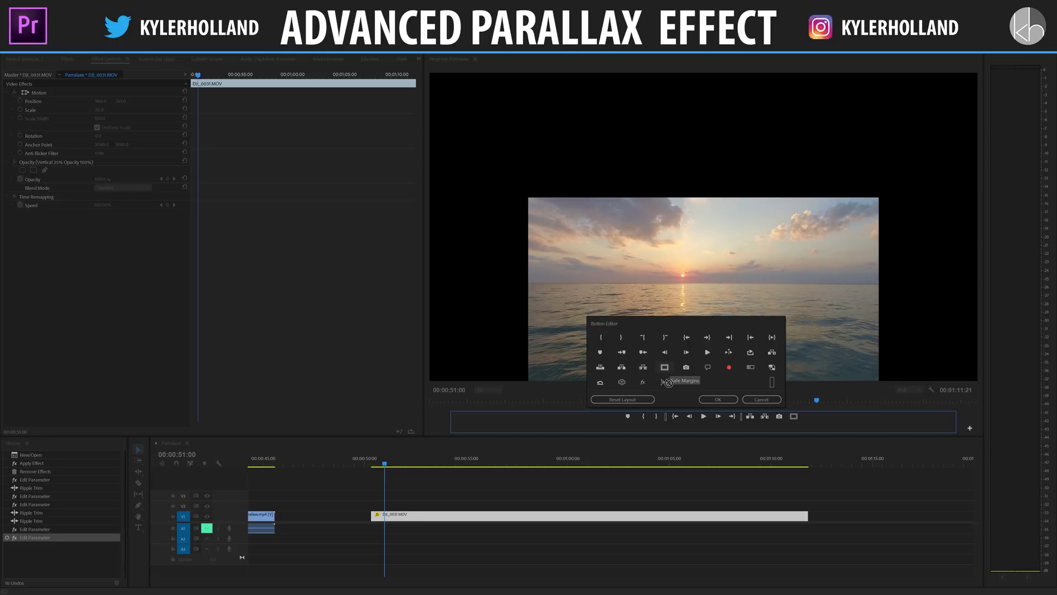
{"action": "left_click_drag", "start_coordinate": [615, 422], "coordinate": [613, 421]}
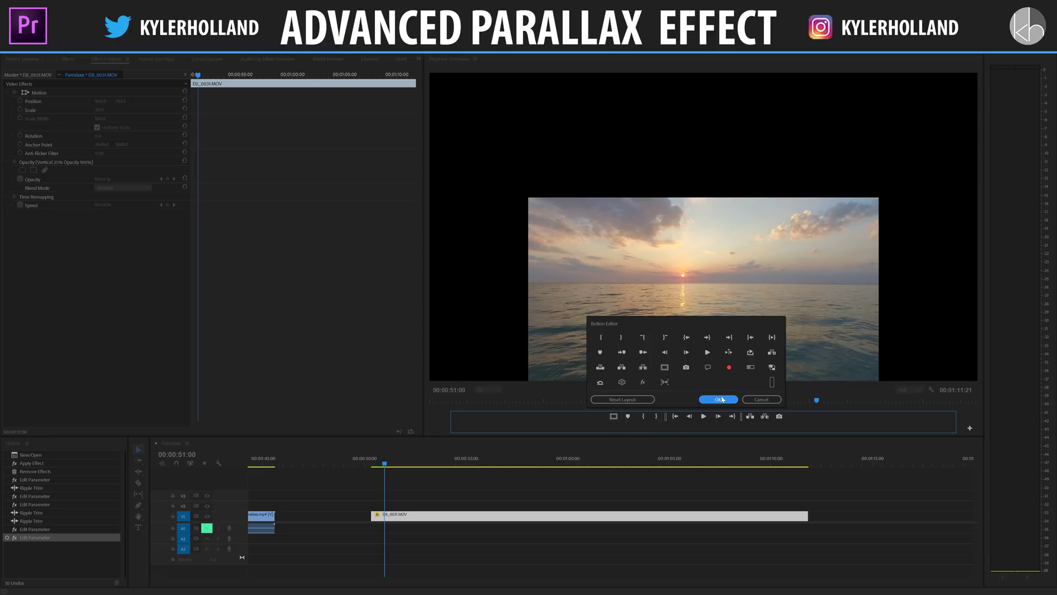
{"action": "left_click", "coordinate": [718, 399]}
{"action": "left_click", "coordinate": [614, 427]}
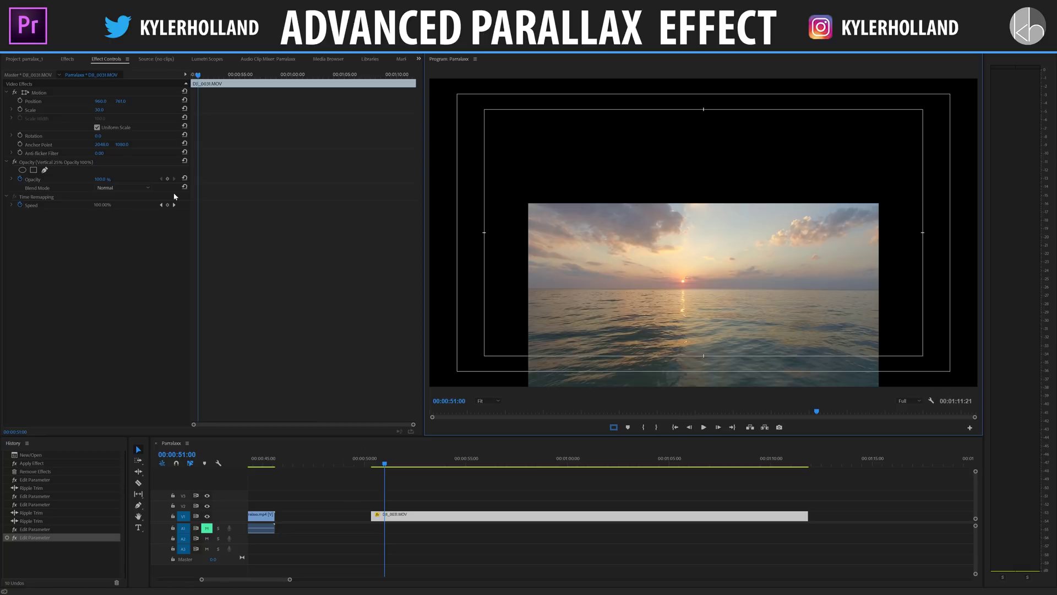
Duplicate the ocean clip onto track V2, directly above the original
{"action": "mouse_move", "coordinate": [123, 101]}
{"action": "left_mouse_down"}
{"action": "mouse_move", "coordinate": [178, 102]}
{"action": "mouse_move", "coordinate": [124, 101]}
{"action": "left_mouse_up"}
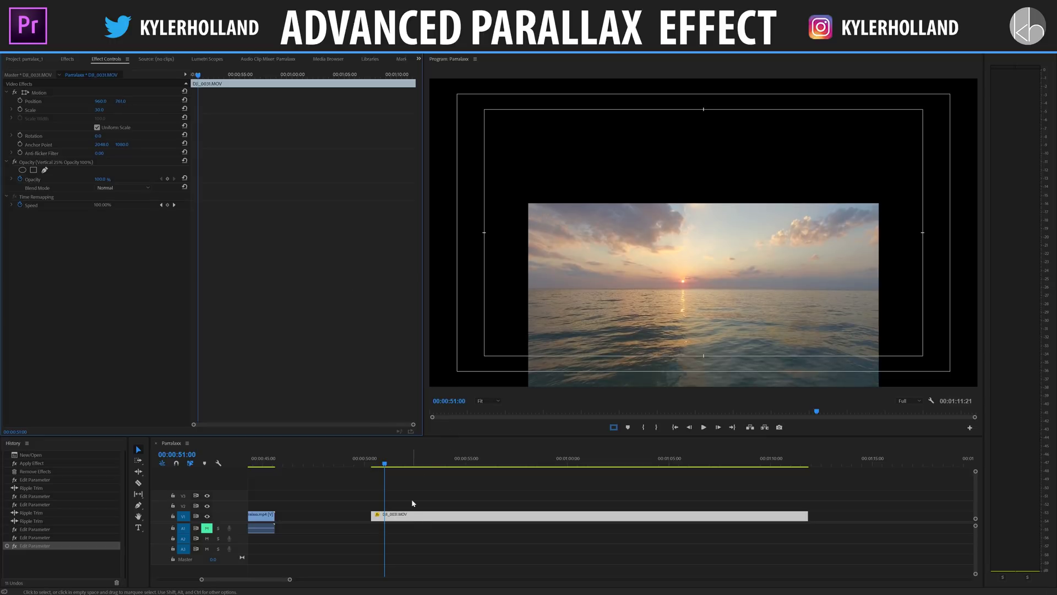
{"action": "left_click", "coordinate": [410, 518]}
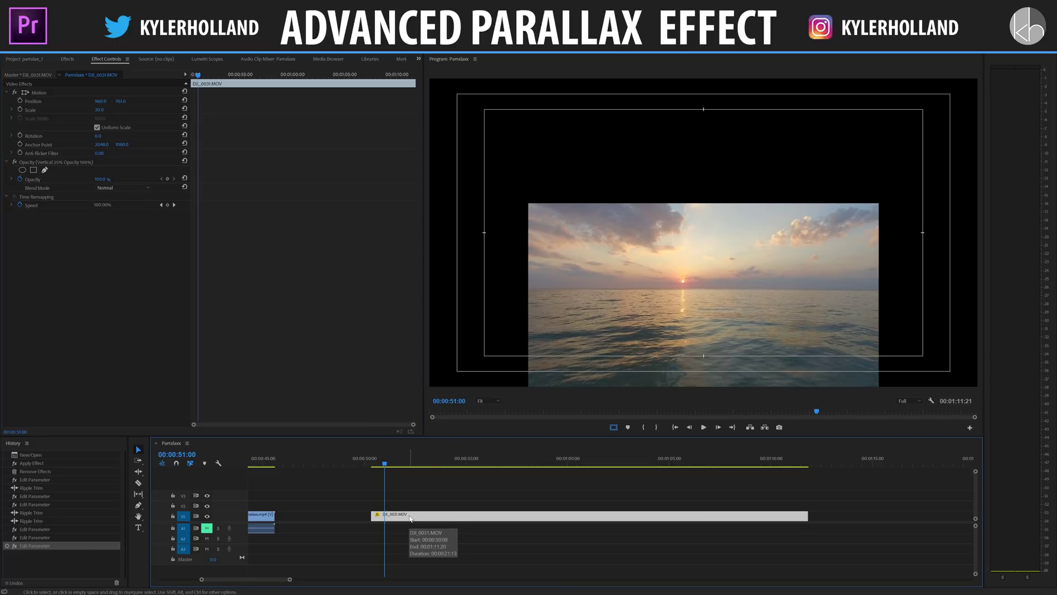
{"action": "left_click_drag", "start_coordinate": [410, 518], "coordinate": [431, 509]}
{"action": "left_click", "coordinate": [430, 513]}
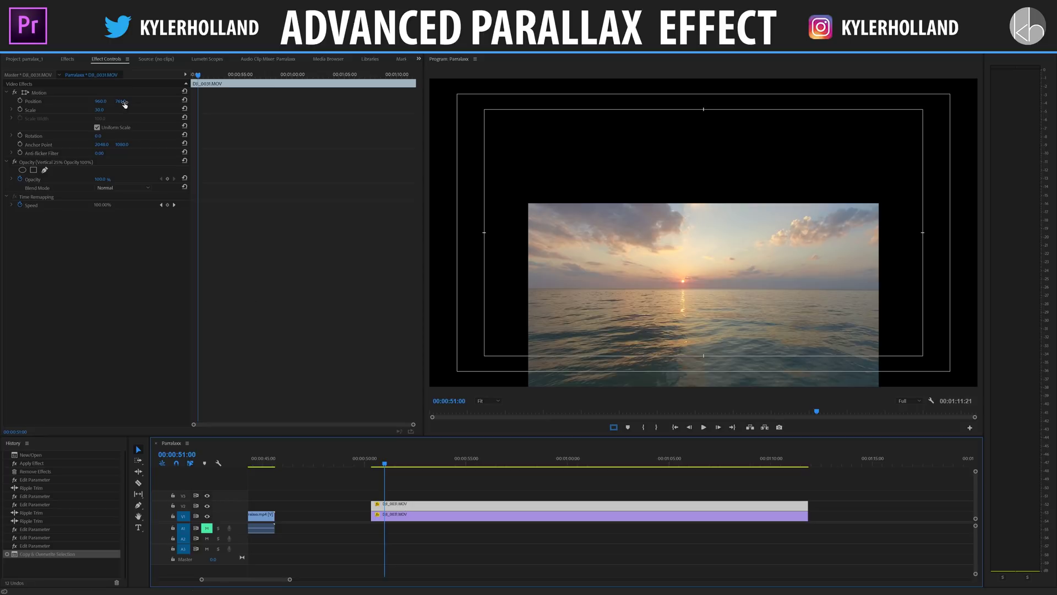
Raise the V2 copy to a vertical position of 323 and rotate it 180 degrees
{"action": "left_click_drag", "start_coordinate": [124, 102], "coordinate": [12, 104]}
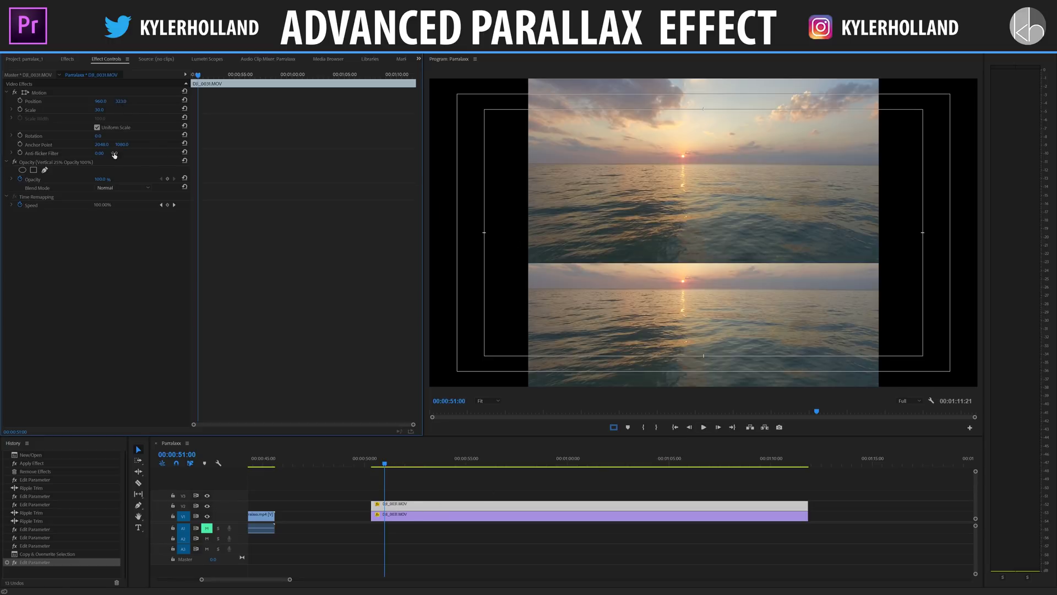
{"action": "left_click", "coordinate": [98, 137]}
{"action": "key", "text": "Return"}
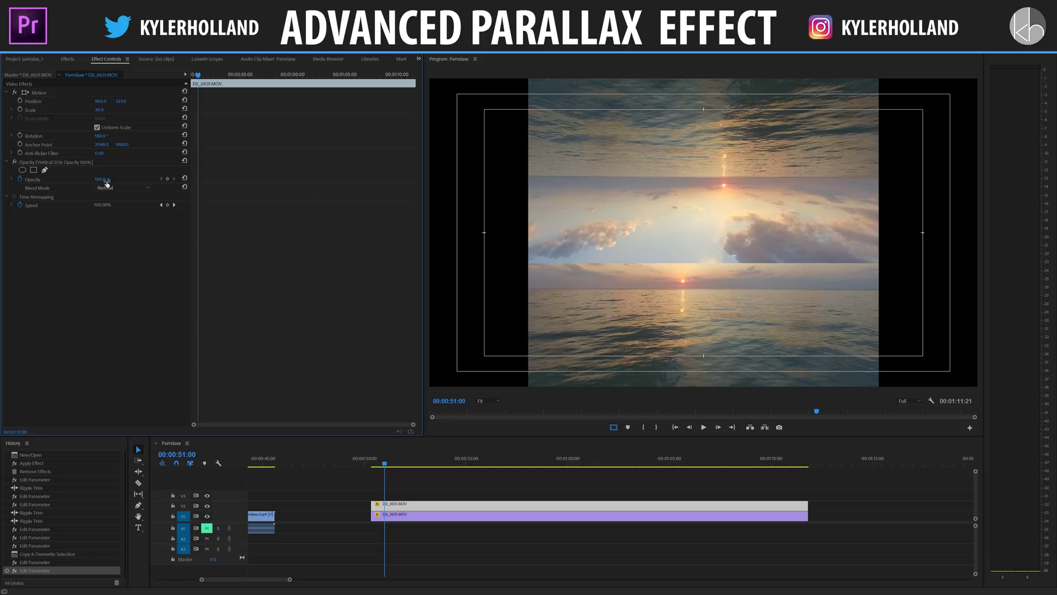
Try the flipped V2 clip at 72% opacity and restore it to 100%
{"action": "left_click_drag", "start_coordinate": [108, 180], "coordinate": [92, 180]}
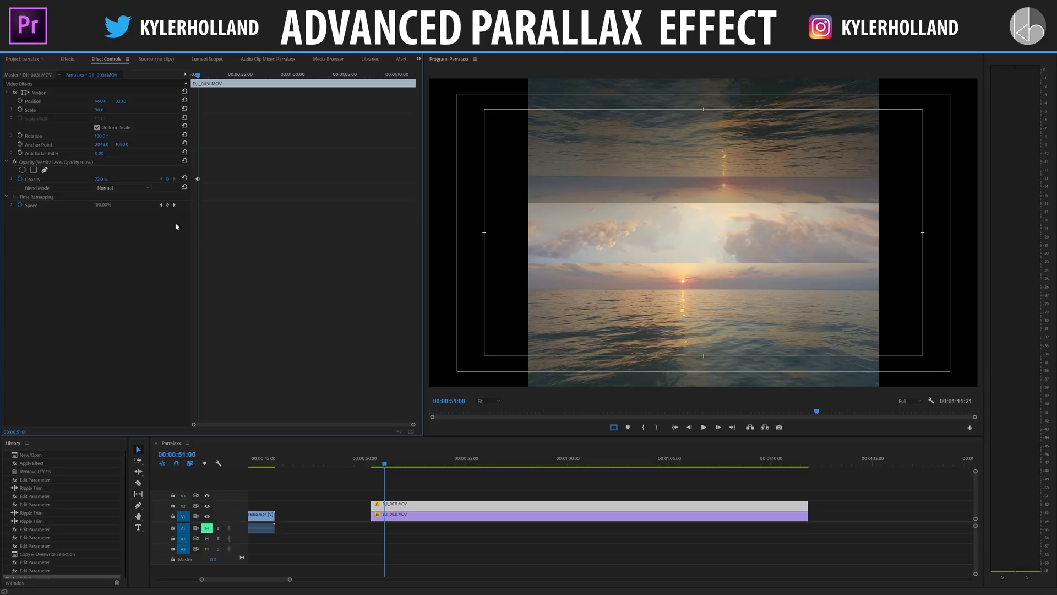
{"action": "left_click_drag", "start_coordinate": [100, 180], "coordinate": [114, 179]}
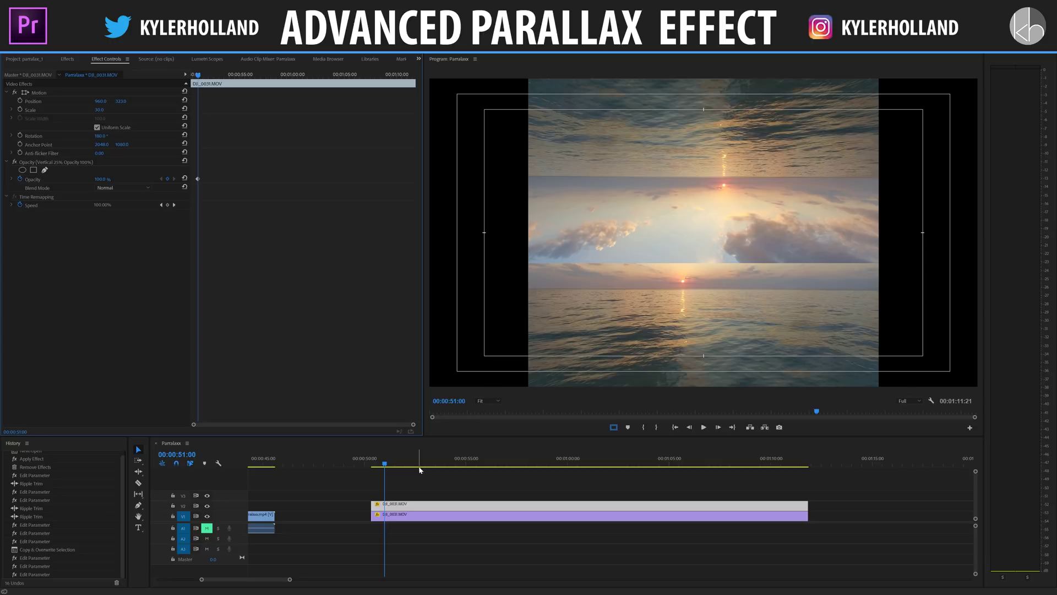
Add a four-point polygon opacity mask to the flipped V2 clip and move it over the left end of the sky overlap
{"action": "left_click", "coordinate": [405, 512]}
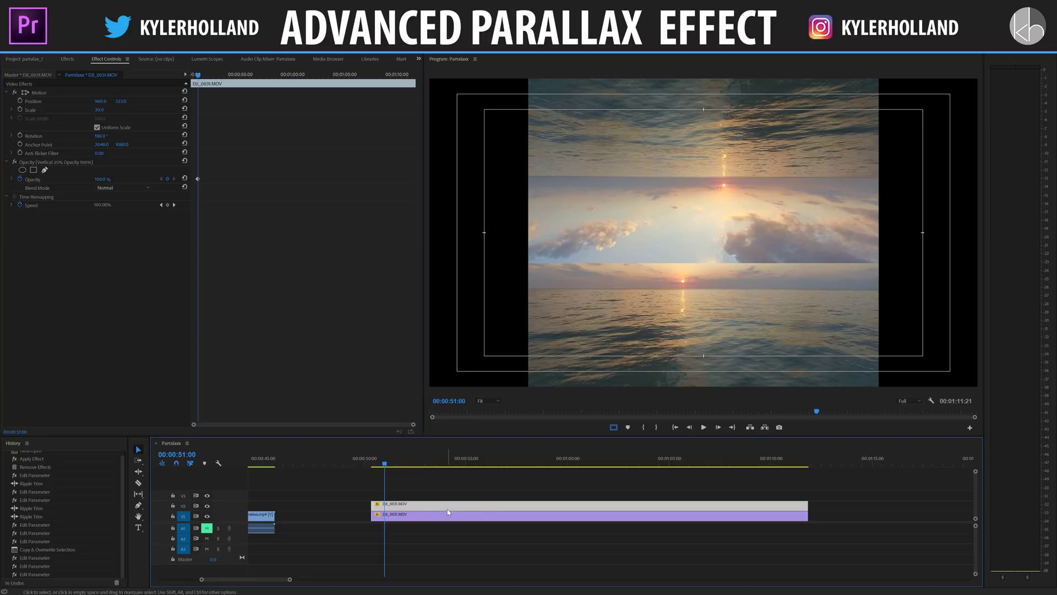
{"action": "left_click", "coordinate": [35, 172]}
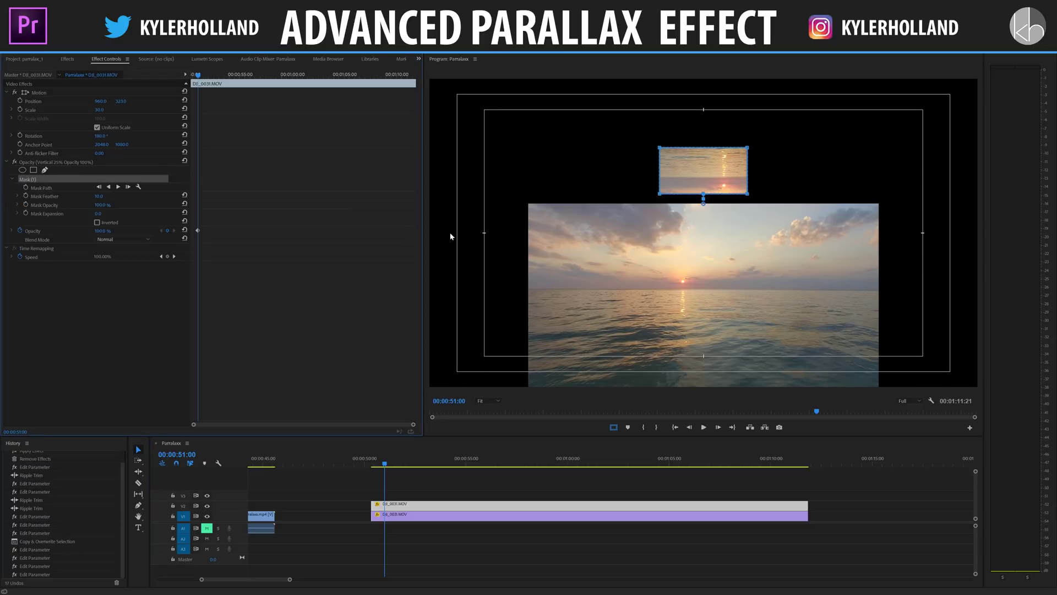
{"action": "left_click_drag", "start_coordinate": [735, 182], "coordinate": [556, 253]}
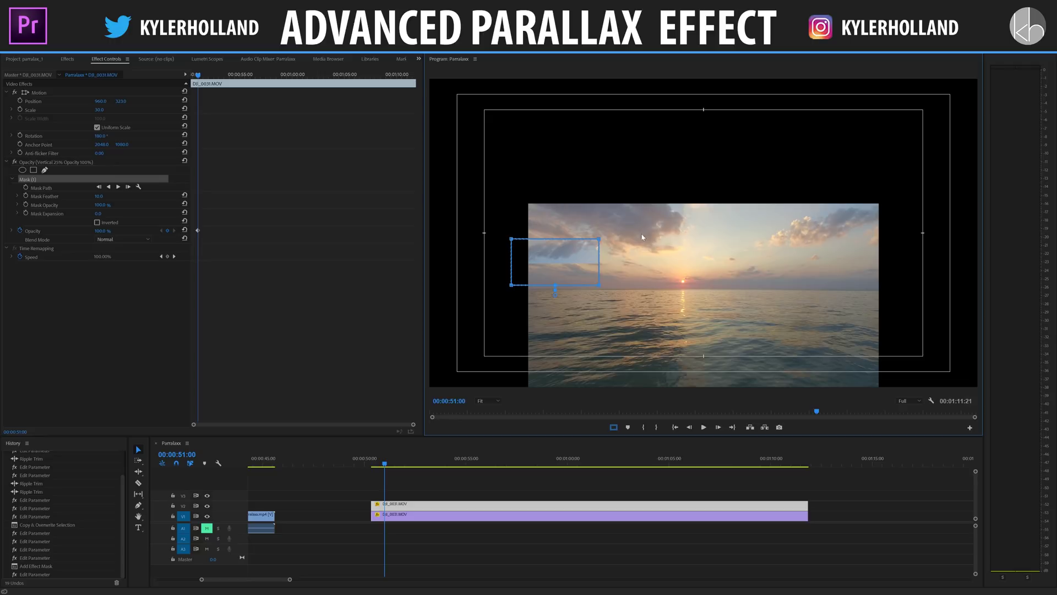
Stretch the mask's right corners past the image's right edge and center the mask over the sky overlap
{"action": "key", "text": "ctrl+z"}
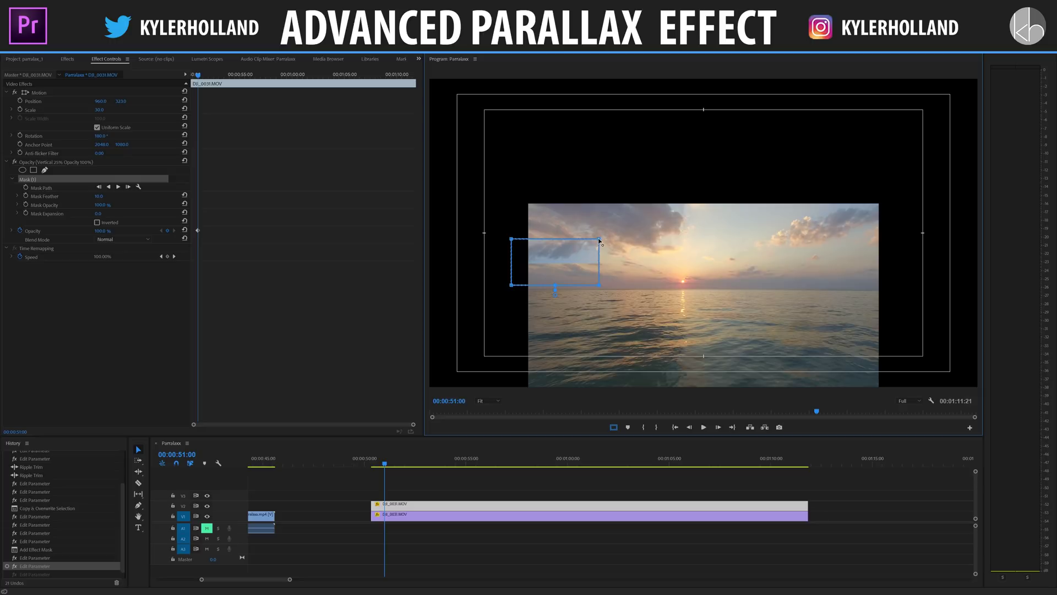
{"action": "left_click_drag", "start_coordinate": [598, 240], "coordinate": [927, 249]}
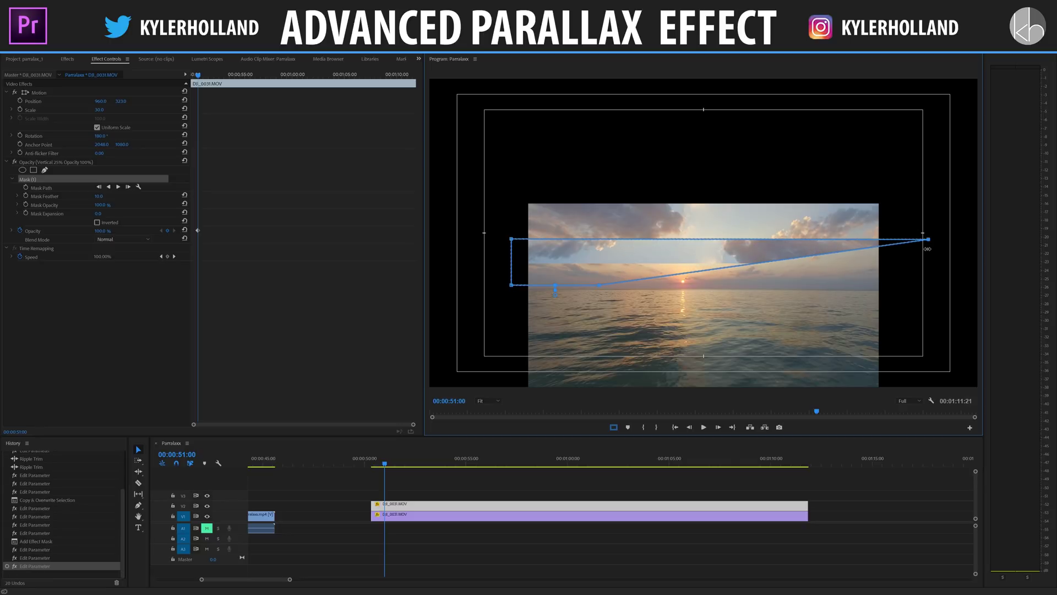
{"action": "left_click_drag", "start_coordinate": [600, 287], "coordinate": [934, 285]}
{"action": "left_click_drag", "start_coordinate": [754, 257], "coordinate": [736, 258]}
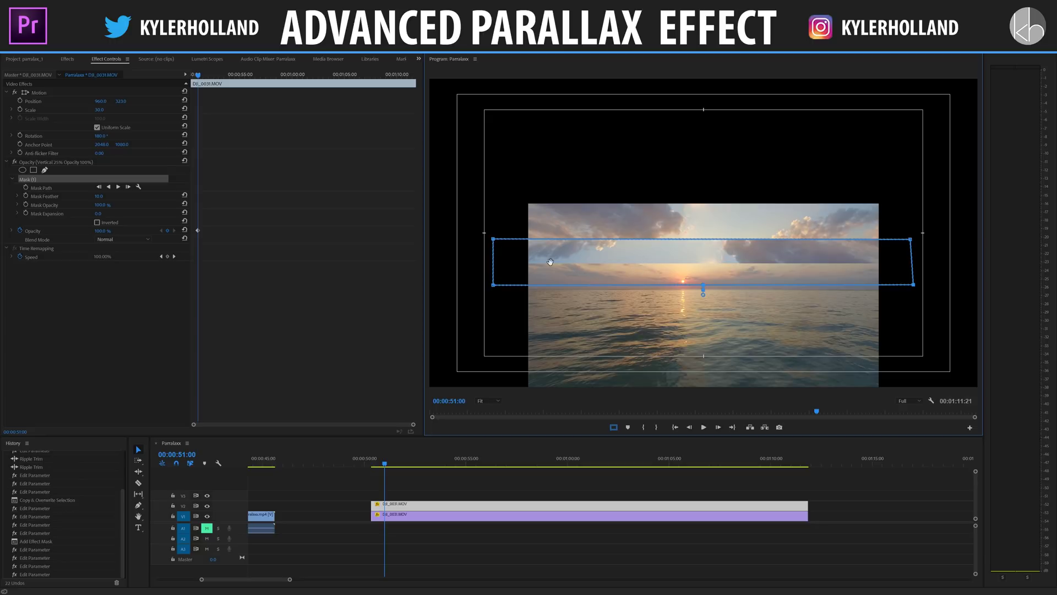
Invert the opacity mask and set its feather to 350
{"action": "left_click", "coordinate": [97, 222]}
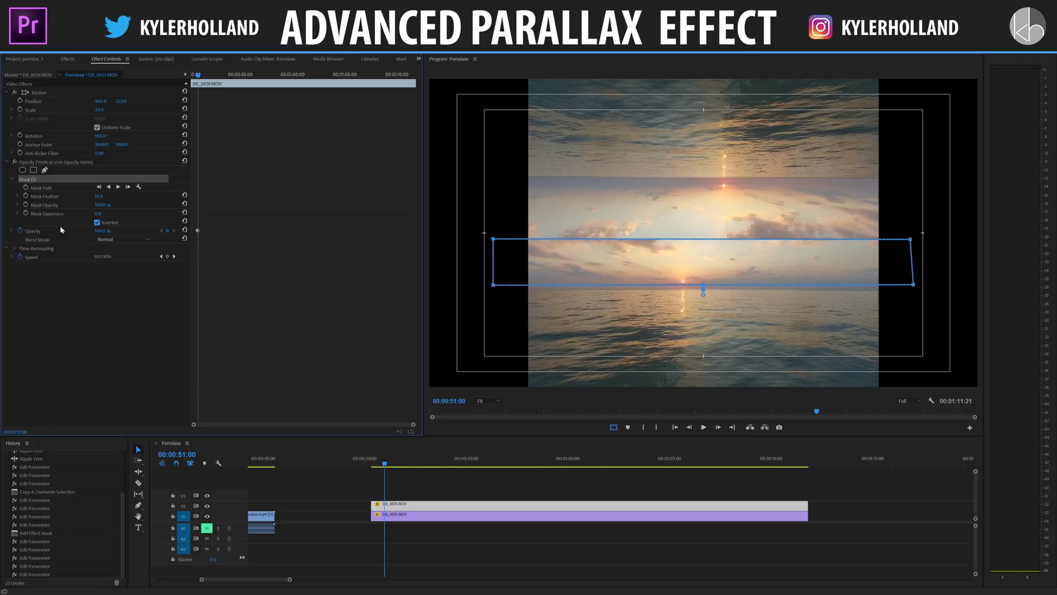
{"action": "left_click_drag", "start_coordinate": [99, 196], "coordinate": [260, 196]}
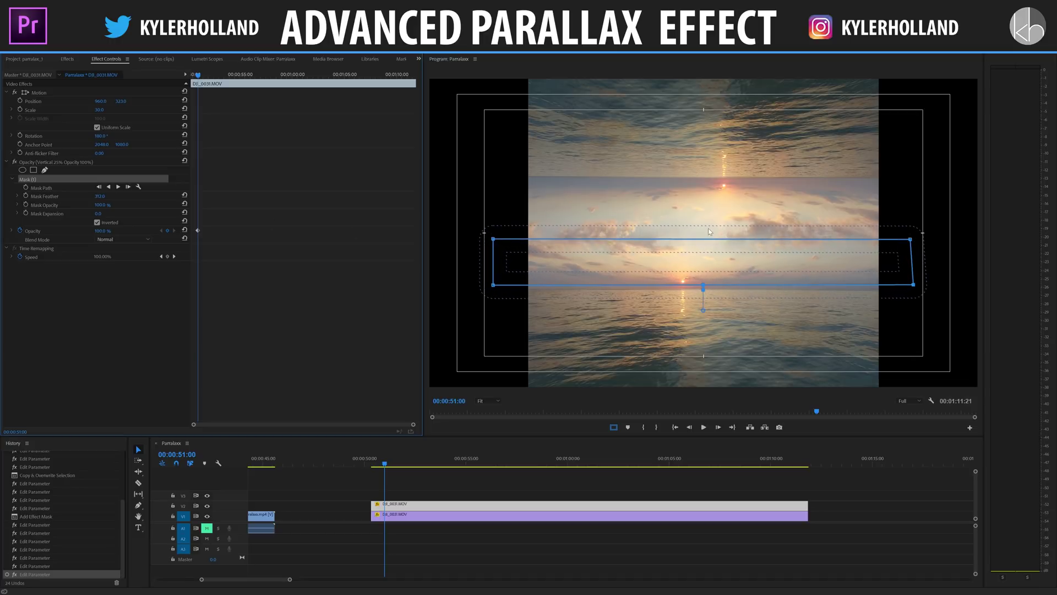
{"action": "left_click_drag", "start_coordinate": [100, 196], "coordinate": [344, 197]}
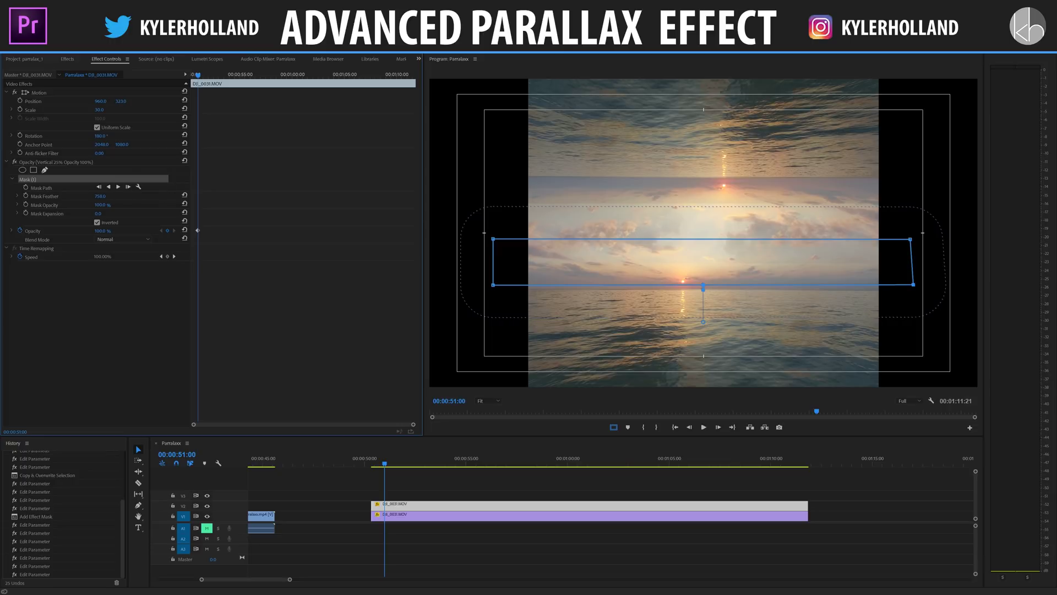
{"action": "left_click_drag", "start_coordinate": [99, 196], "coordinate": [9, 196]}
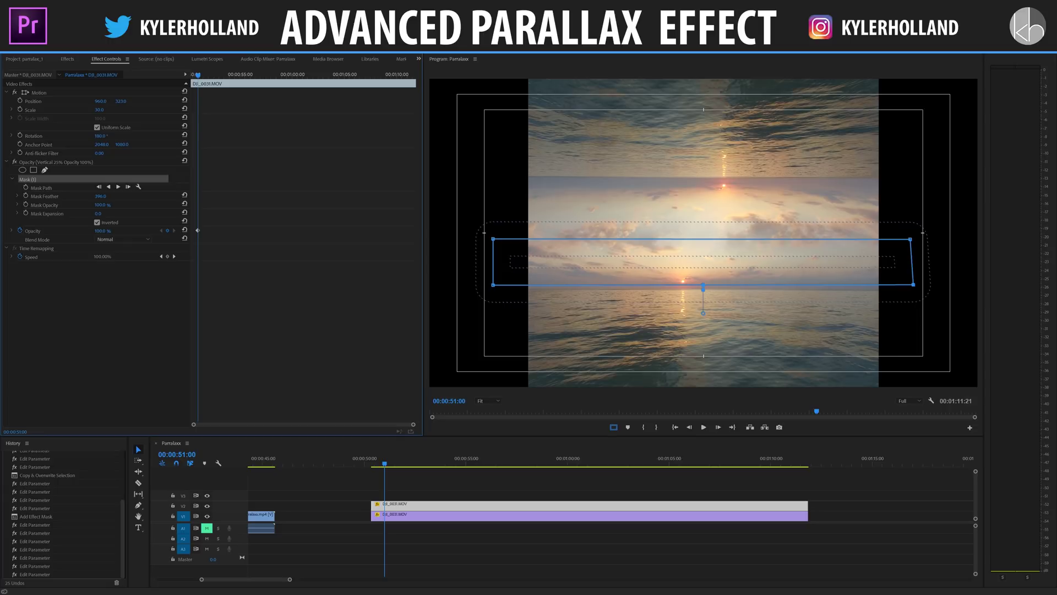
{"action": "left_click", "coordinate": [96, 196]}
{"action": "type", "text": "350"}
{"action": "key", "text": "Return"}
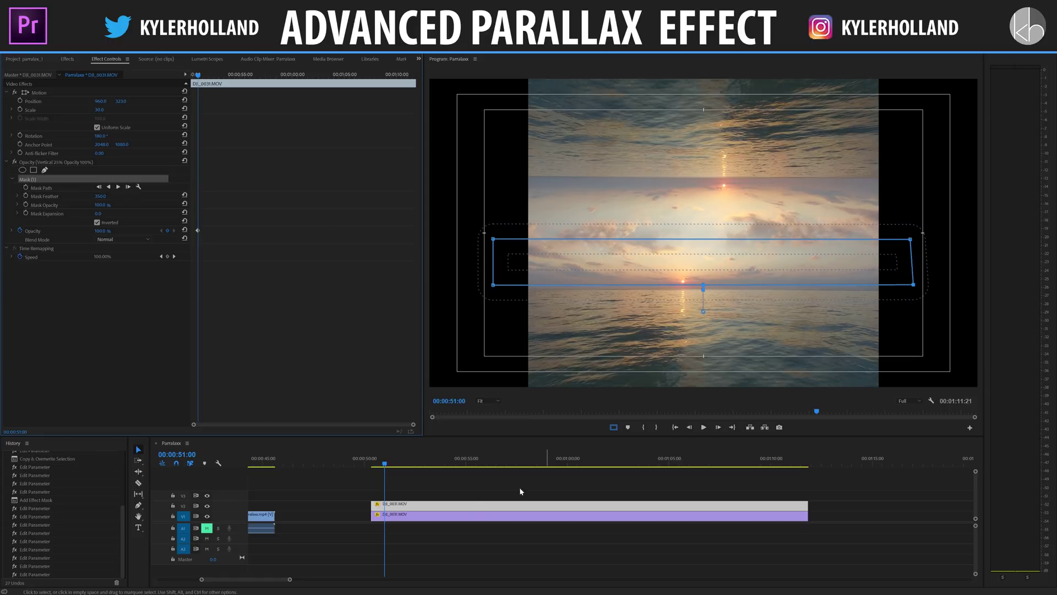
Deselect the clips and play the mirrored ocean composite from its beginning
{"action": "left_click", "coordinate": [519, 486]}
{"action": "key", "text": "Up"}
{"action": "key", "text": "space"}
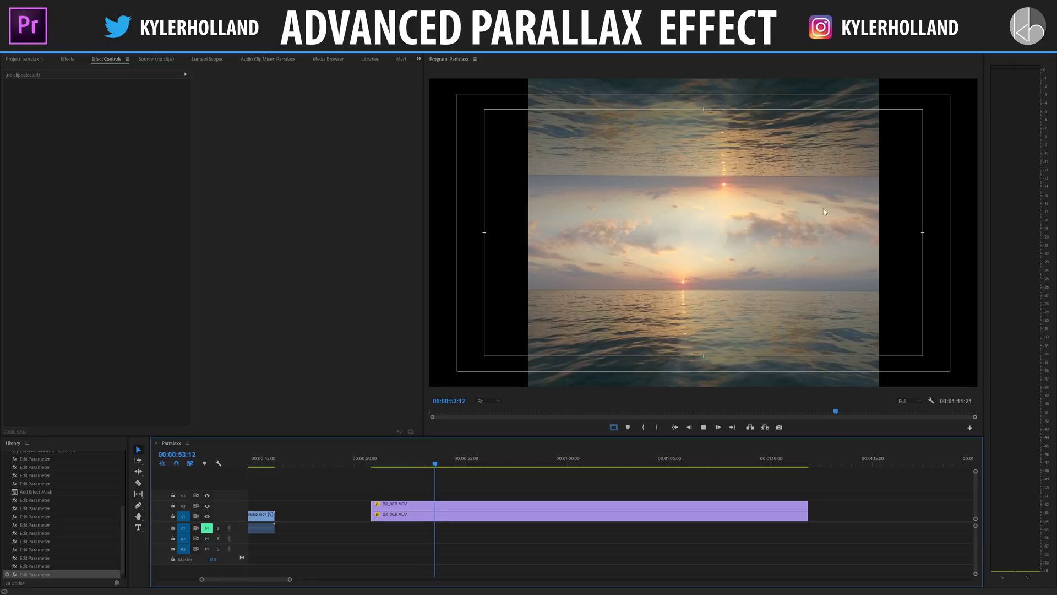
Select the V2 ocean clip and set the sequence's in and out points to span its full length
{"action": "left_click", "coordinate": [371, 463]}
{"action": "key", "text": "i"}
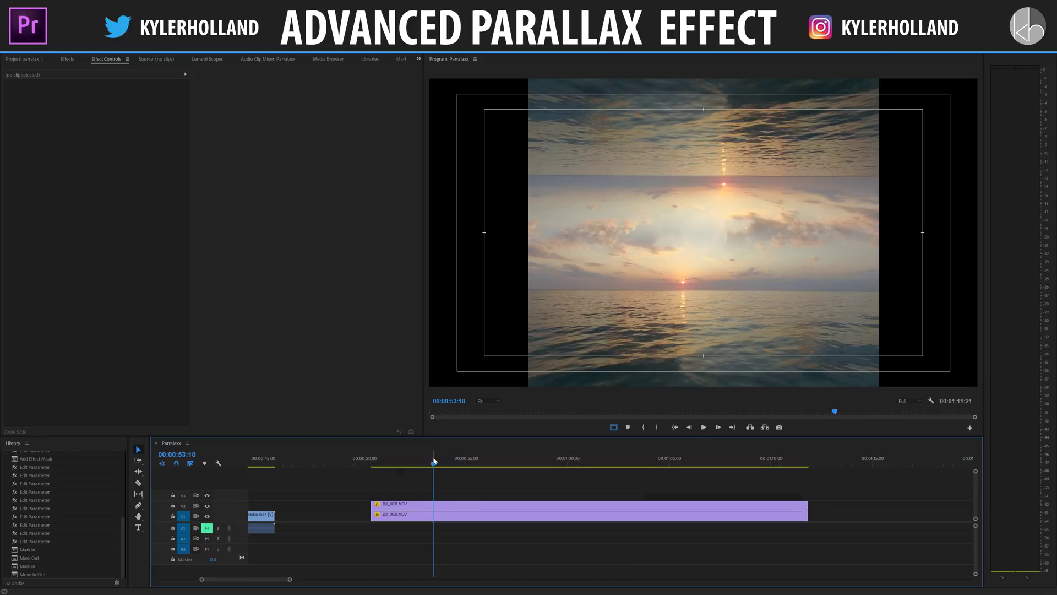
{"action": "left_click", "coordinate": [557, 511]}
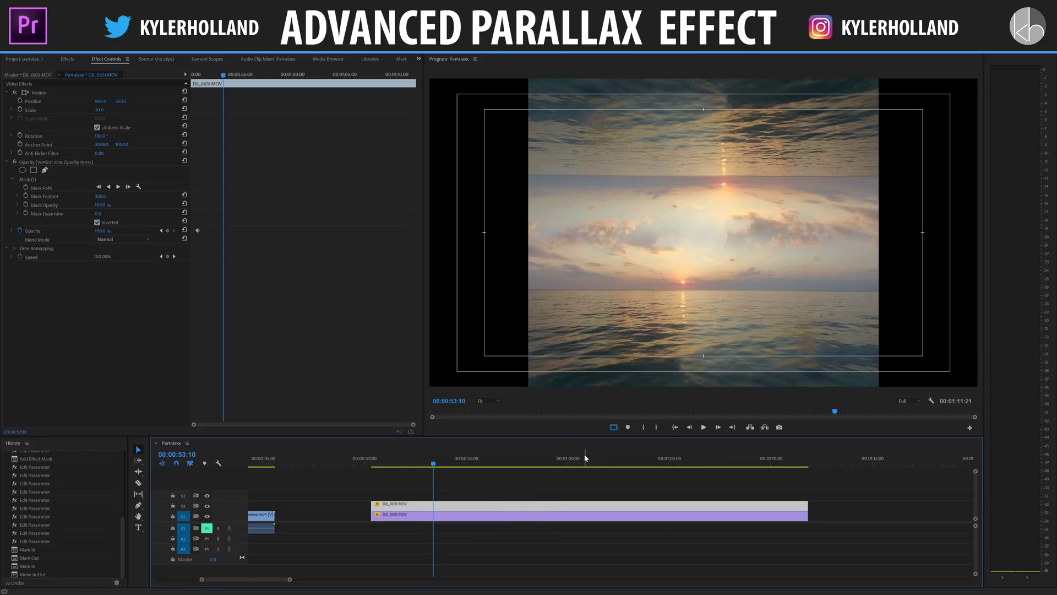
{"action": "key", "text": "x"}
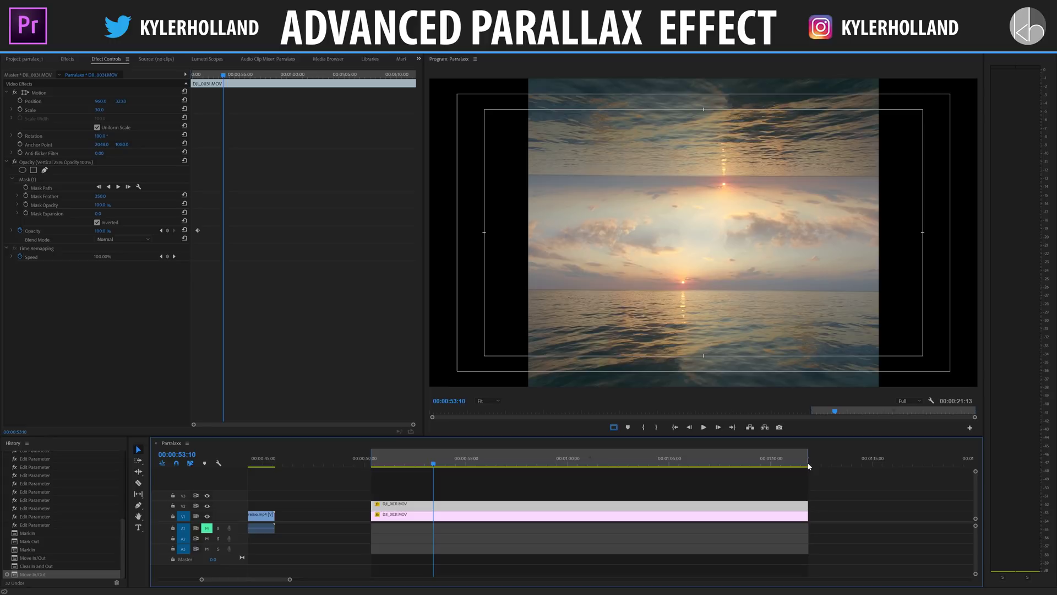
Set a narrower range with the in point at 00:00:53:10 and the out point at 00:01:10:14
{"action": "key", "text": "i"}
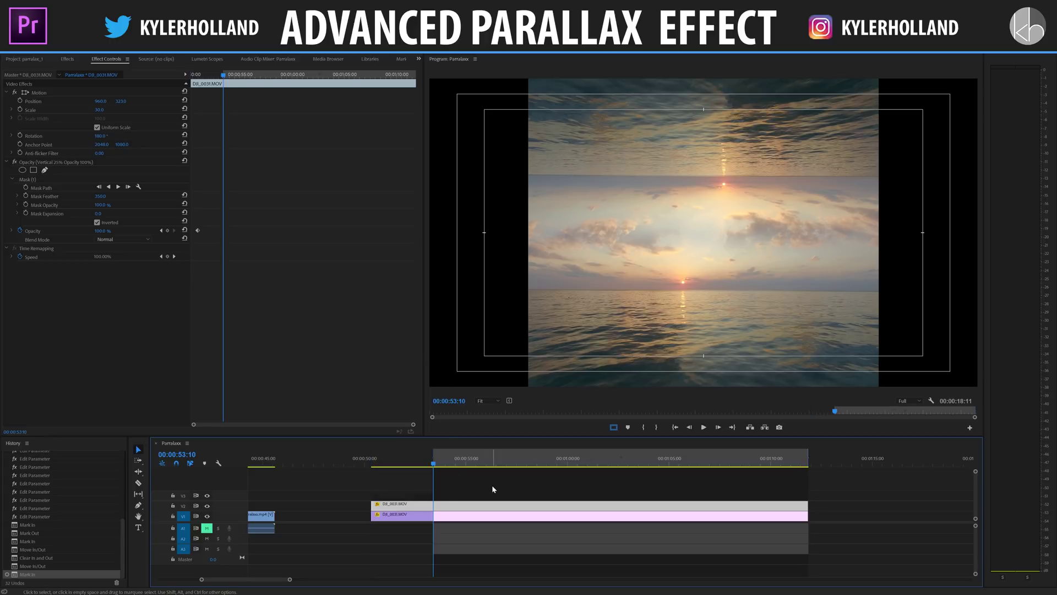
{"action": "left_click", "coordinate": [782, 460]}
{"action": "key", "text": "o"}
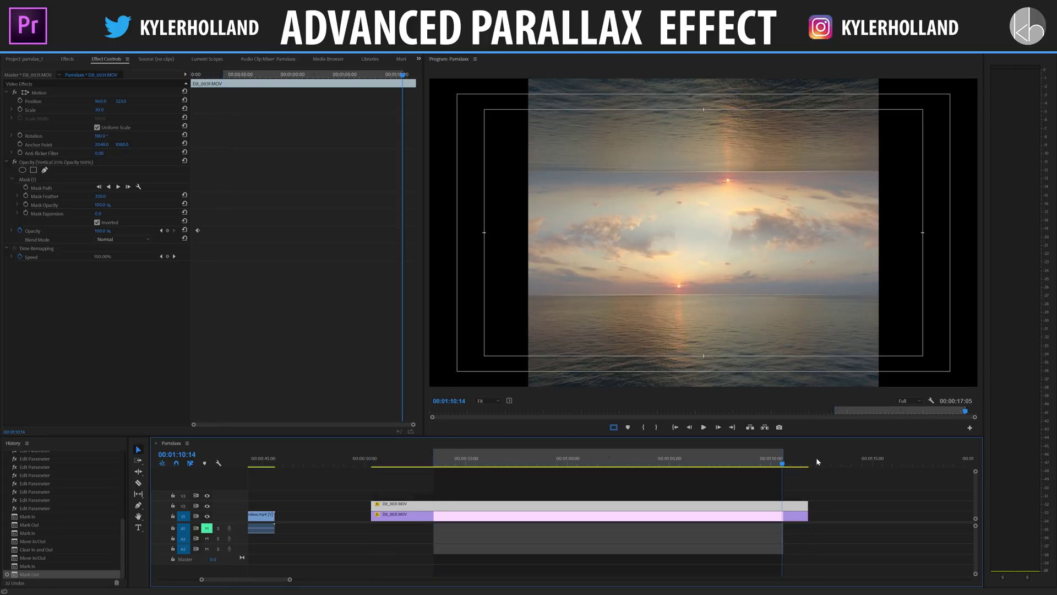
Mark the full length of the selected V2 clip as the range and render it from in to out
{"action": "key", "text": "x"}
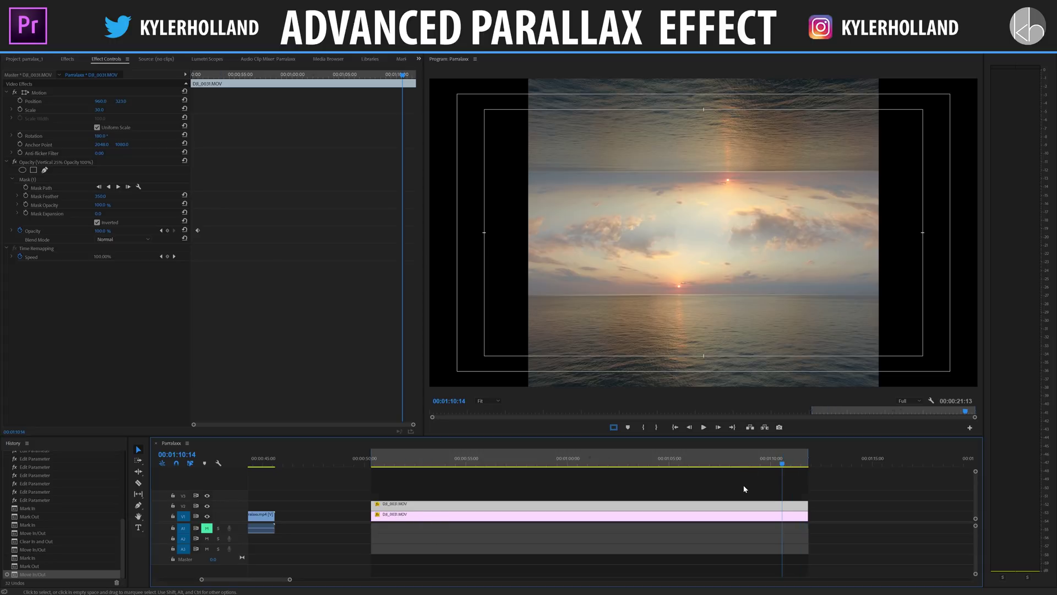
{"action": "left_click", "coordinate": [48, 31]}
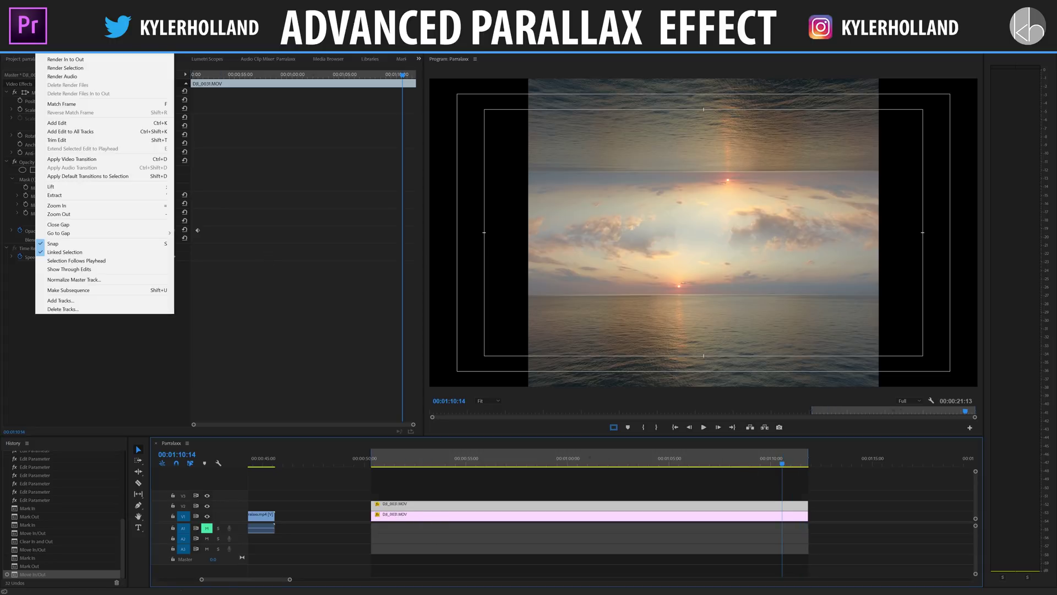
{"action": "left_click", "coordinate": [71, 59]}
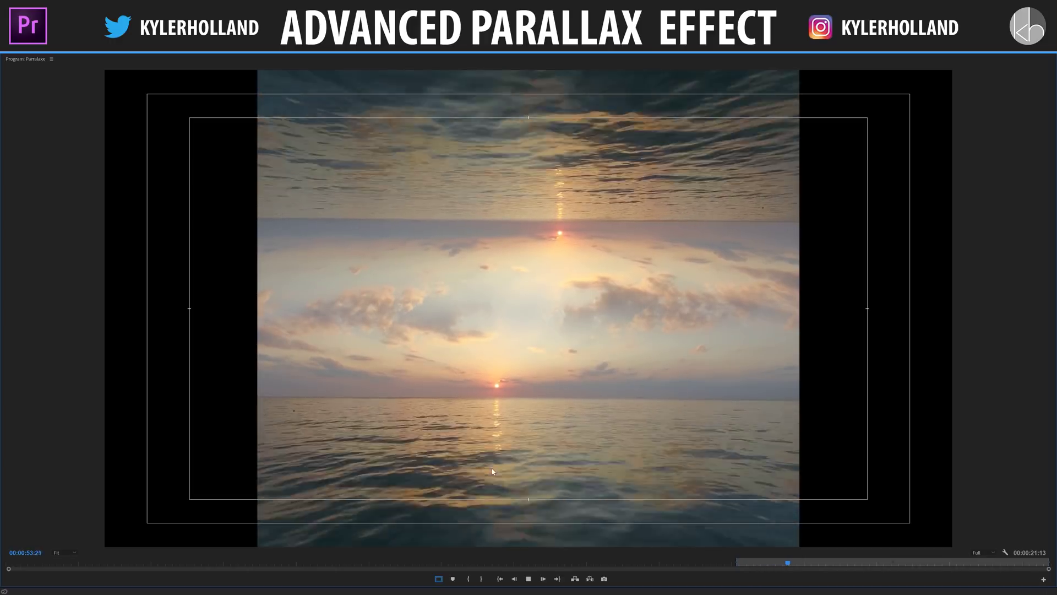
Hide the safe margins in the enlarged program preview and restore the normal workspace layout
{"action": "left_click", "coordinate": [438, 579]}
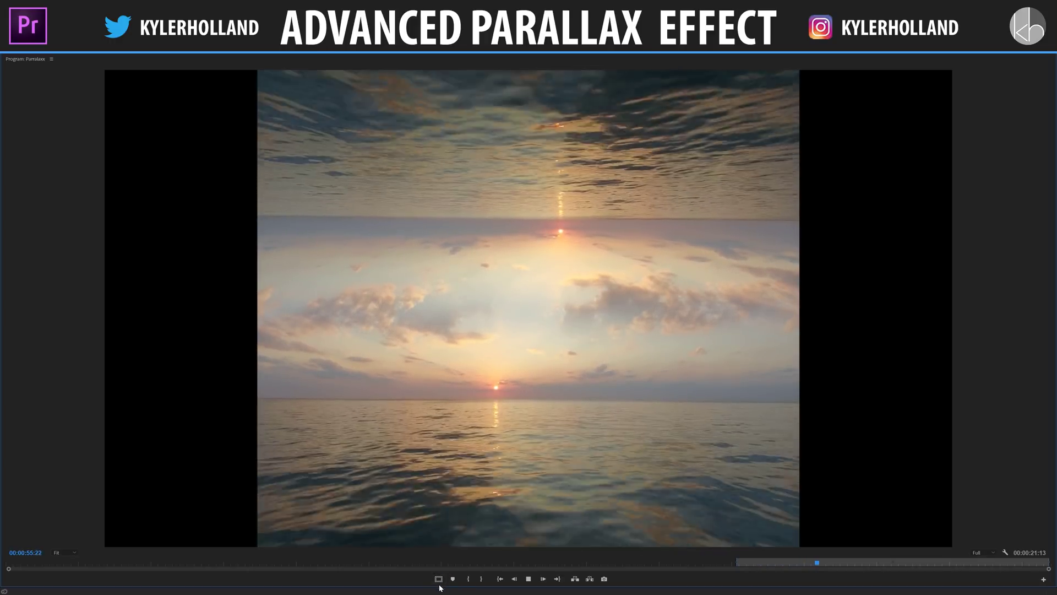
{"action": "key", "text": "grave"}
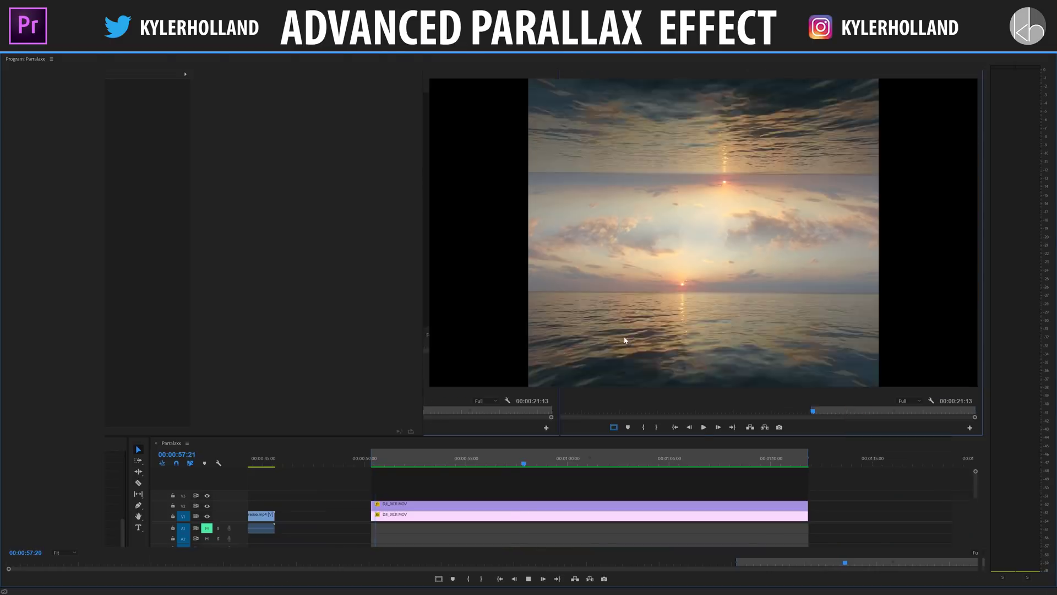
Select both stacked ocean clips on V1 and V2 and nest them, keeping the suggested sequence name
{"action": "left_click", "coordinate": [507, 504]}
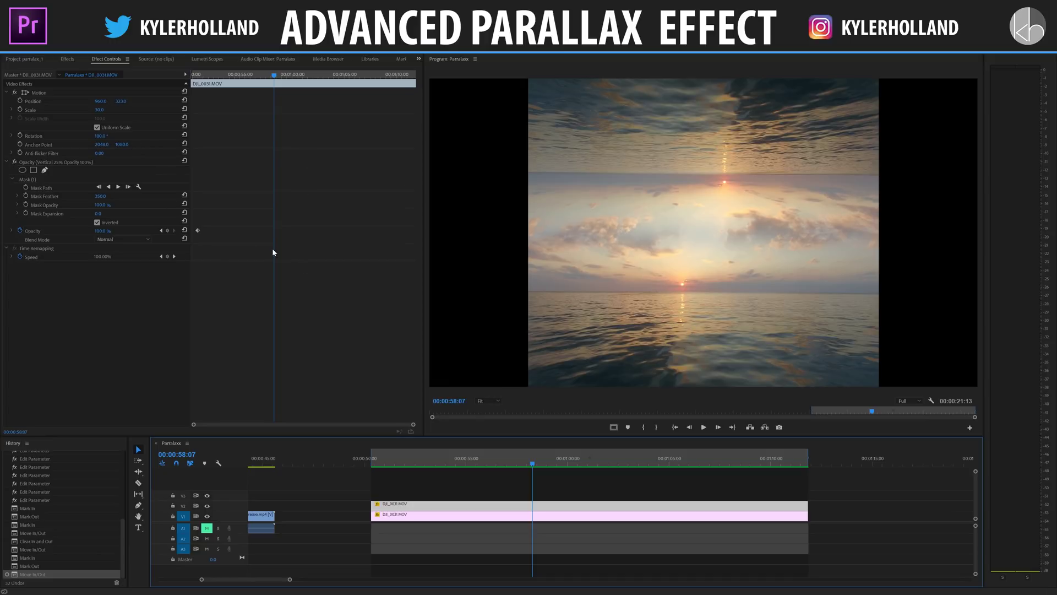
{"action": "mouse_move", "coordinate": [424, 487]}
{"action": "left_mouse_down"}
{"action": "mouse_move", "coordinate": [437, 531]}
{"action": "mouse_move", "coordinate": [408, 475]}
{"action": "mouse_move", "coordinate": [460, 529]}
{"action": "left_mouse_up"}
{"action": "left_click_drag", "start_coordinate": [423, 483], "coordinate": [464, 508]}
{"action": "left_click_drag", "start_coordinate": [434, 487], "coordinate": [467, 530]}
{"action": "right_click", "coordinate": [460, 513]}
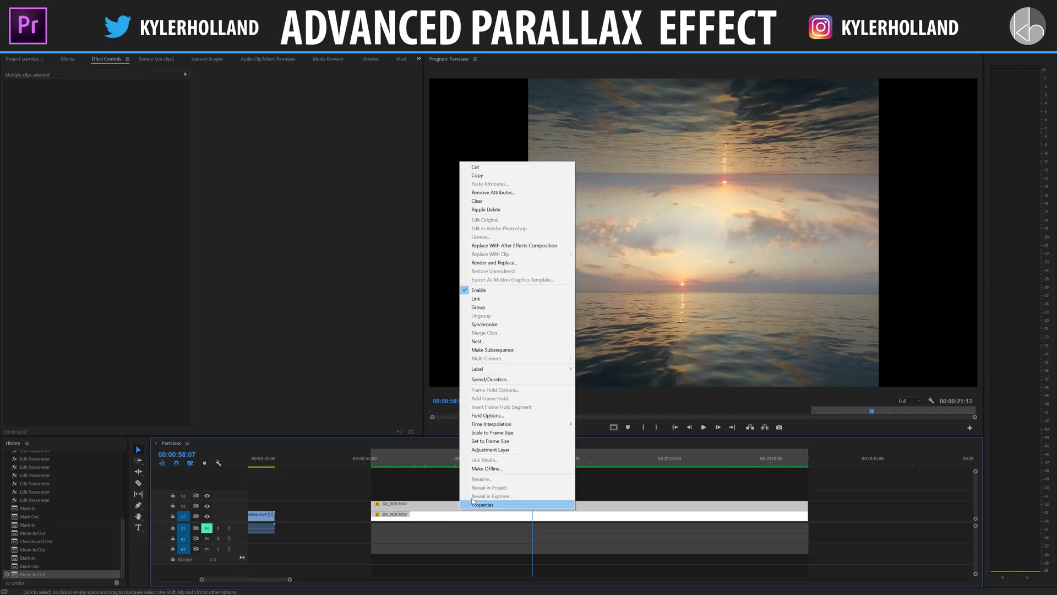
{"action": "left_click", "coordinate": [493, 341]}
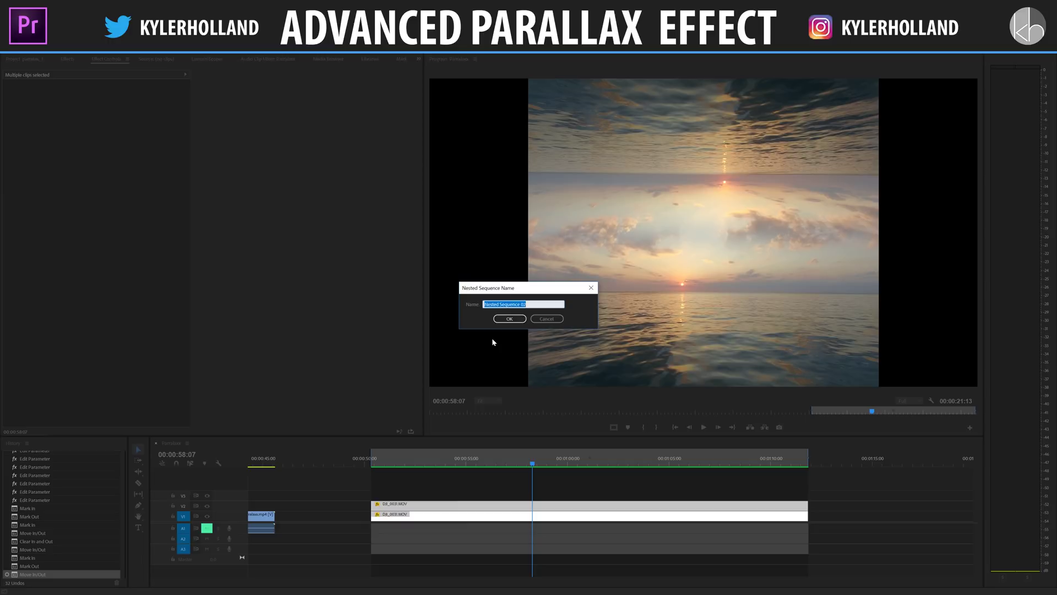
{"action": "key", "text": "Return"}
Scale the nested sequence up to about 159 so the mirrored ocean fills the frame's width, and preview it
{"action": "left_click", "coordinate": [454, 520]}
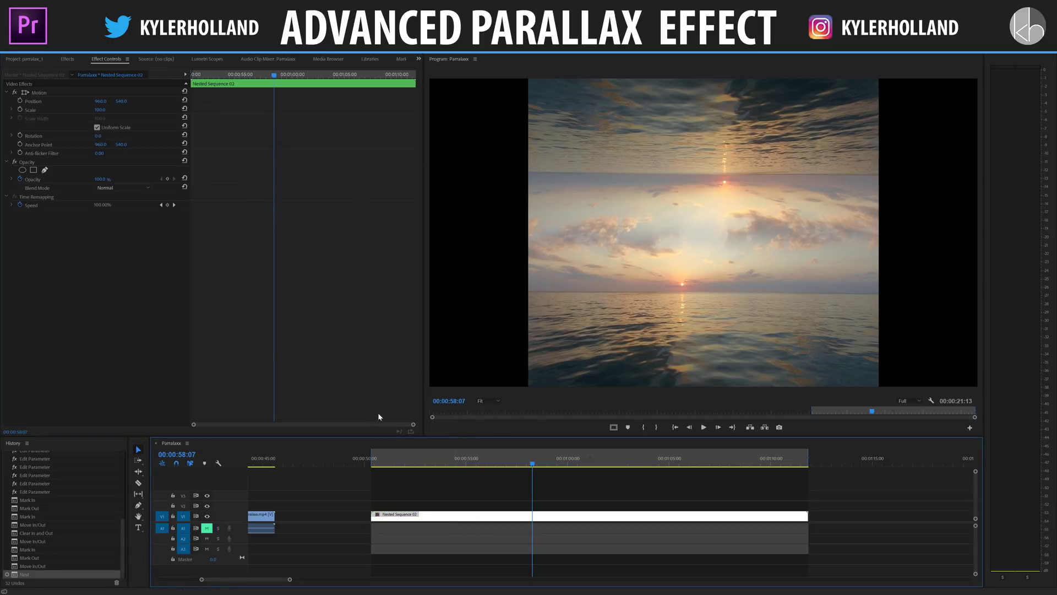
{"action": "mouse_move", "coordinate": [113, 112]}
{"action": "left_mouse_down"}
{"action": "mouse_move", "coordinate": [145, 111]}
{"action": "mouse_move", "coordinate": [123, 112]}
{"action": "left_mouse_up"}
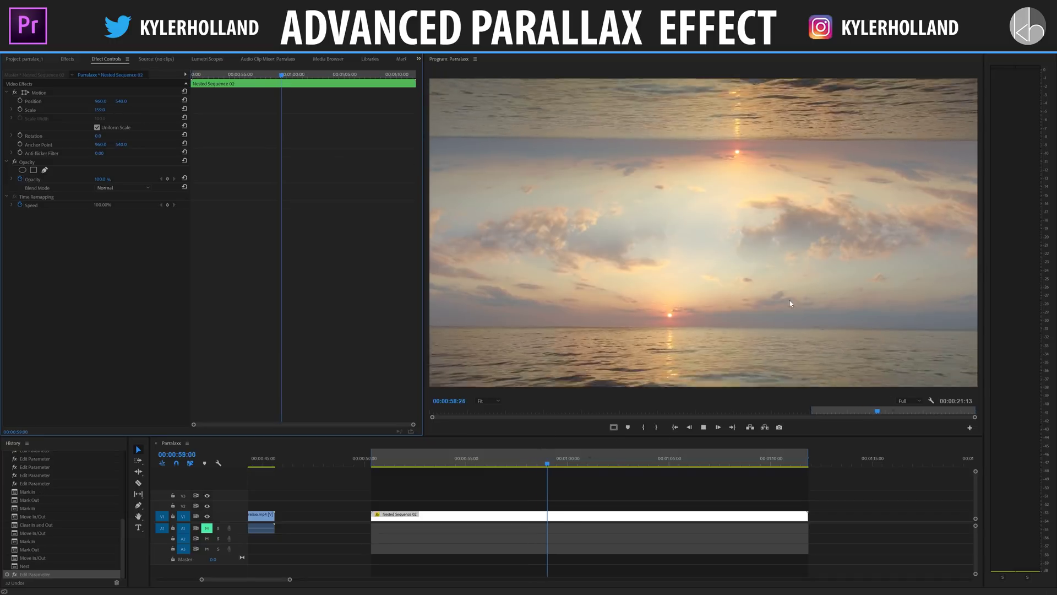
{"action": "key", "text": "space"}
Set the main sequence's playback resolution to 1/2, deselect the nested clip and preview it
{"action": "left_click", "coordinate": [910, 407]}
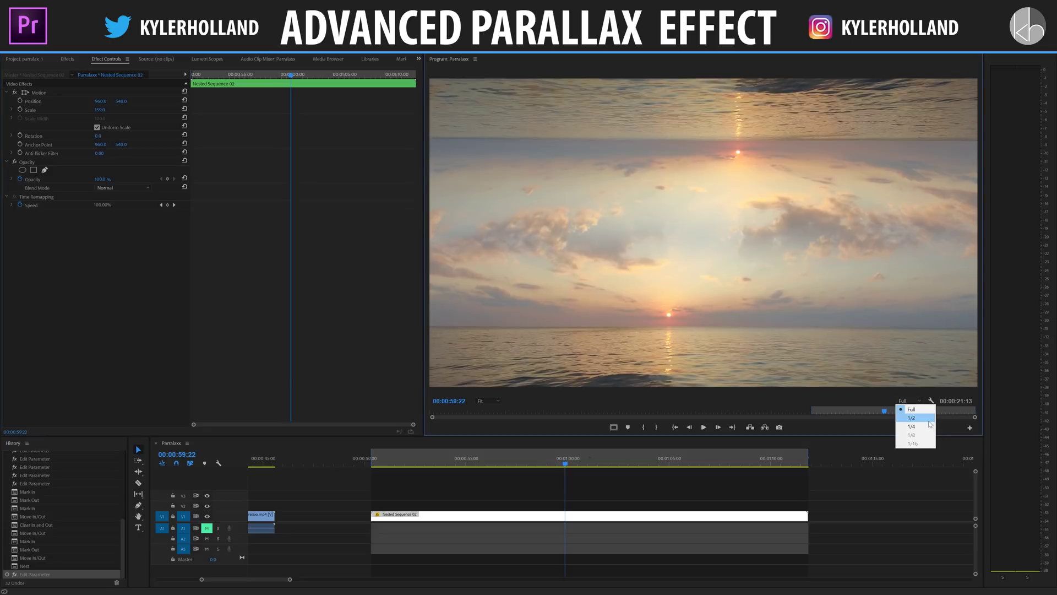
{"action": "left_click", "coordinate": [908, 416]}
{"action": "left_click", "coordinate": [698, 480]}
{"action": "key", "text": "space"}
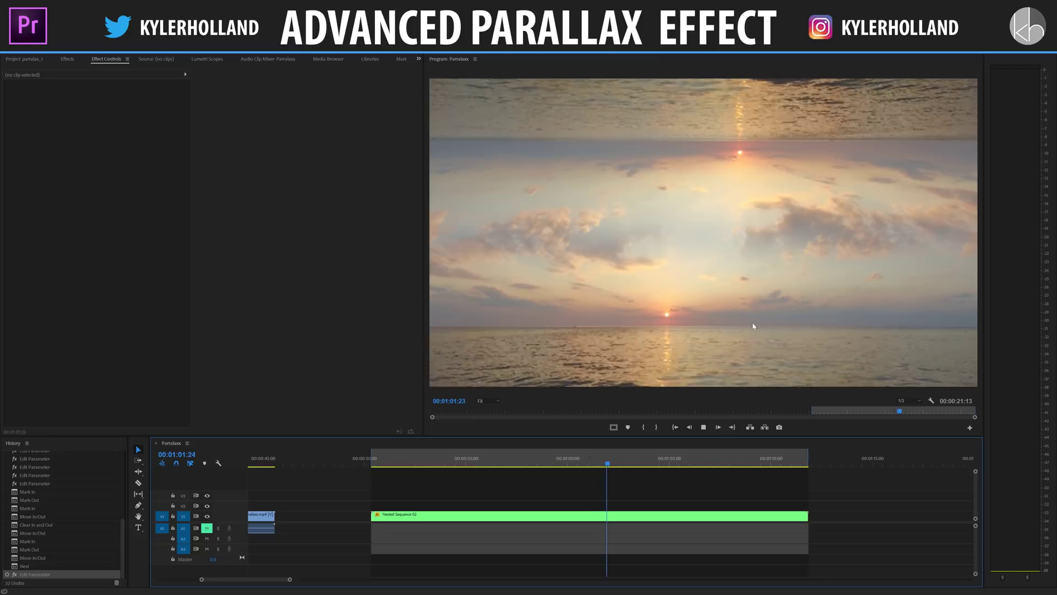
{"action": "key", "text": "space"}
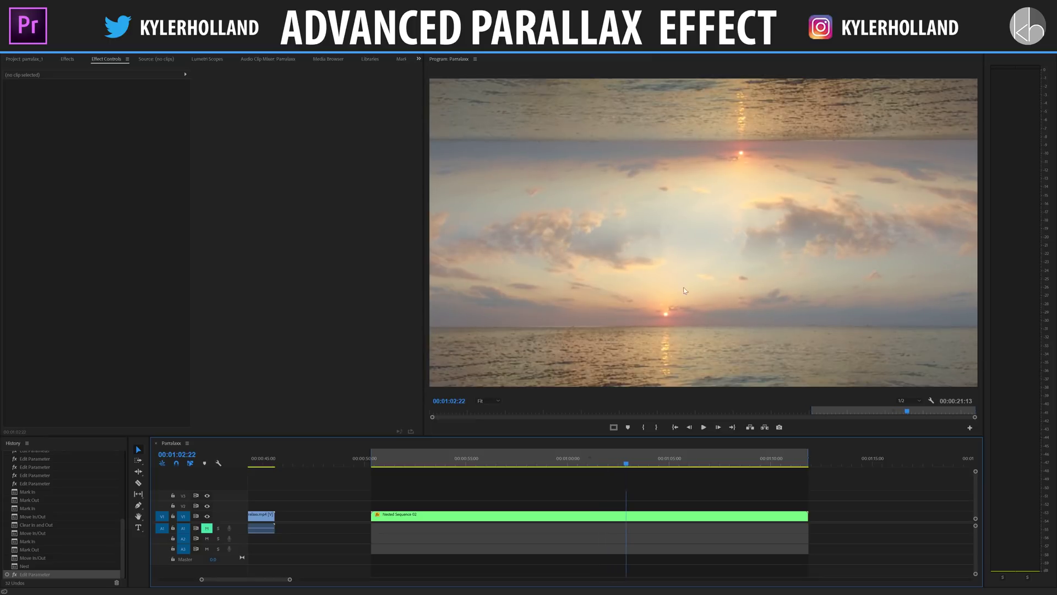
Open the nested sequence, set its playback resolution to 1/2 and play it from near the start
{"action": "double_click", "coordinate": [598, 517]}
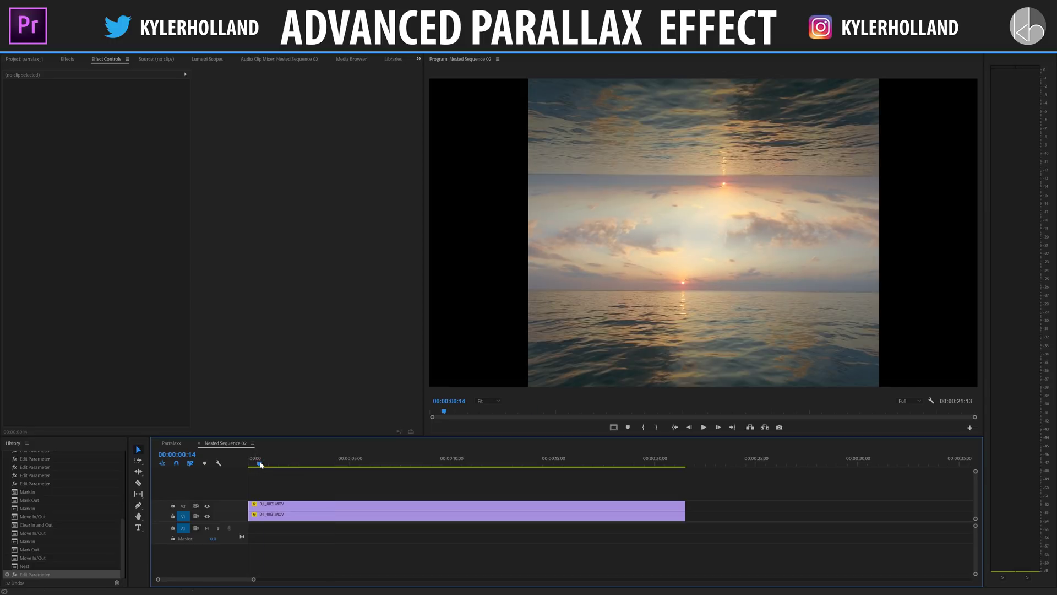
{"action": "left_click", "coordinate": [259, 463]}
{"action": "left_click", "coordinate": [907, 401]}
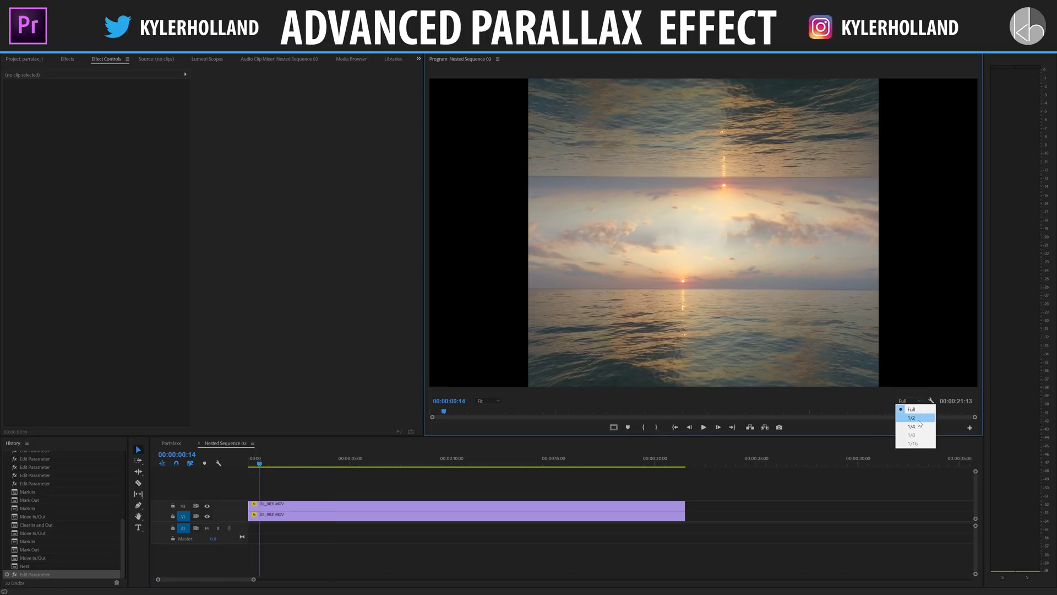
{"action": "left_click", "coordinate": [911, 417]}
{"action": "key", "text": "space"}
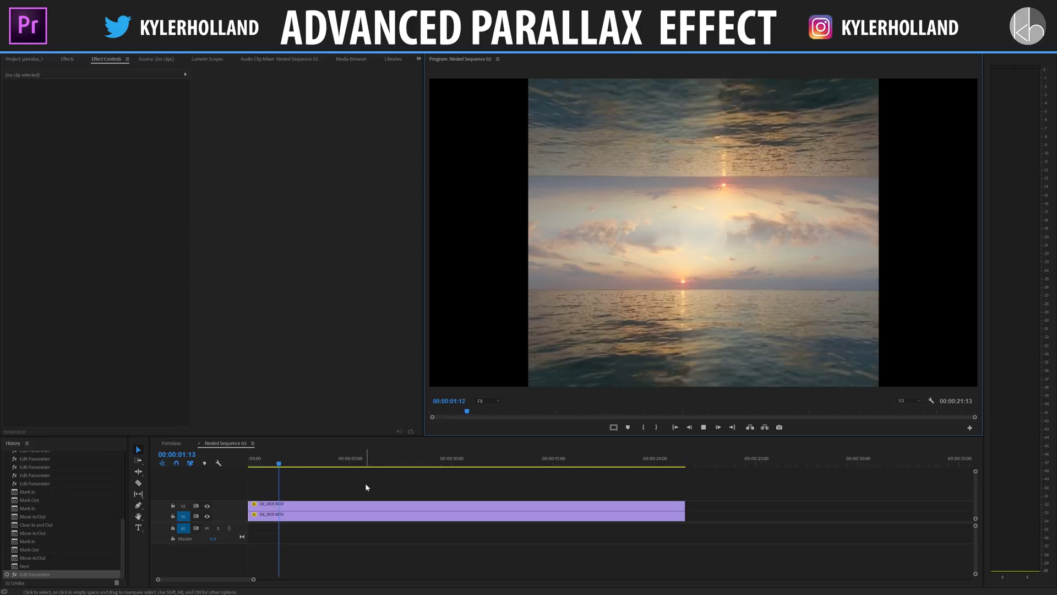
{"action": "left_click", "coordinate": [337, 504]}
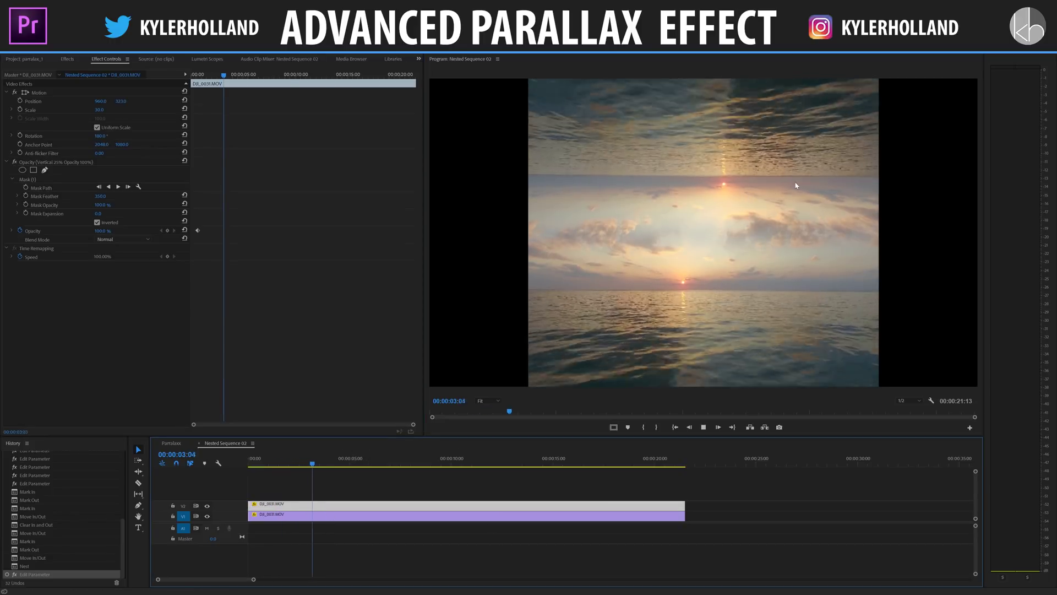
{"action": "key", "text": "space"}
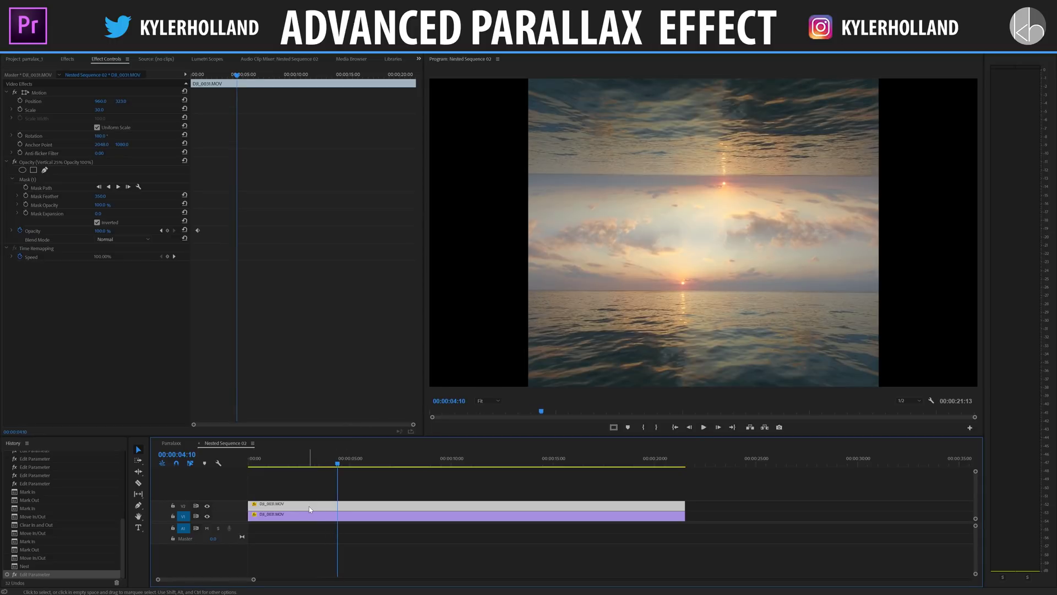
Reverse the speed of the flipped V2 clip inside the nested sequence
{"action": "right_click", "coordinate": [308, 506]}
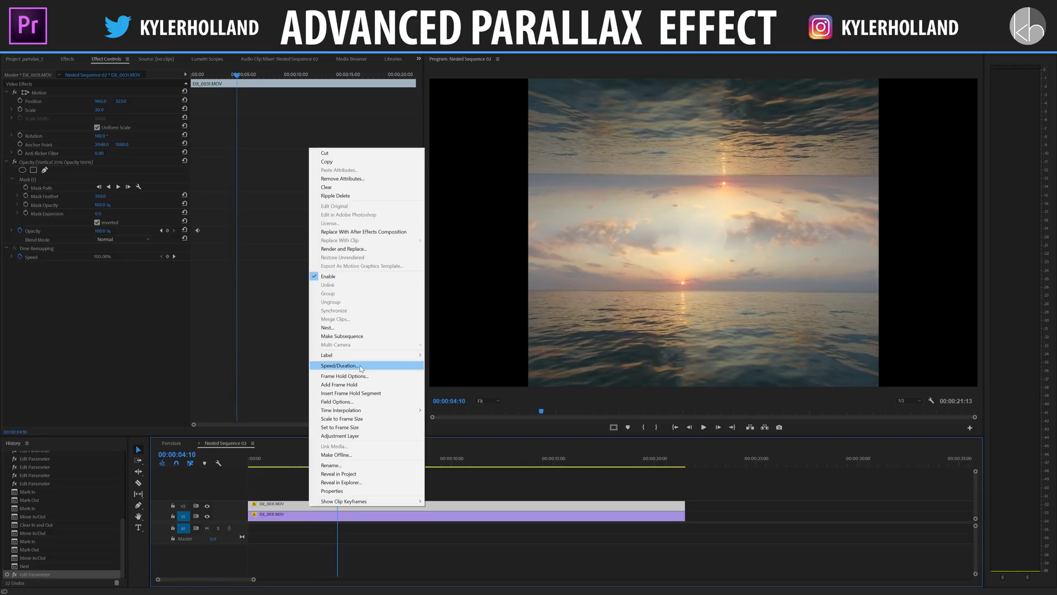
{"action": "left_click", "coordinate": [341, 366]}
{"action": "left_click", "coordinate": [487, 311]}
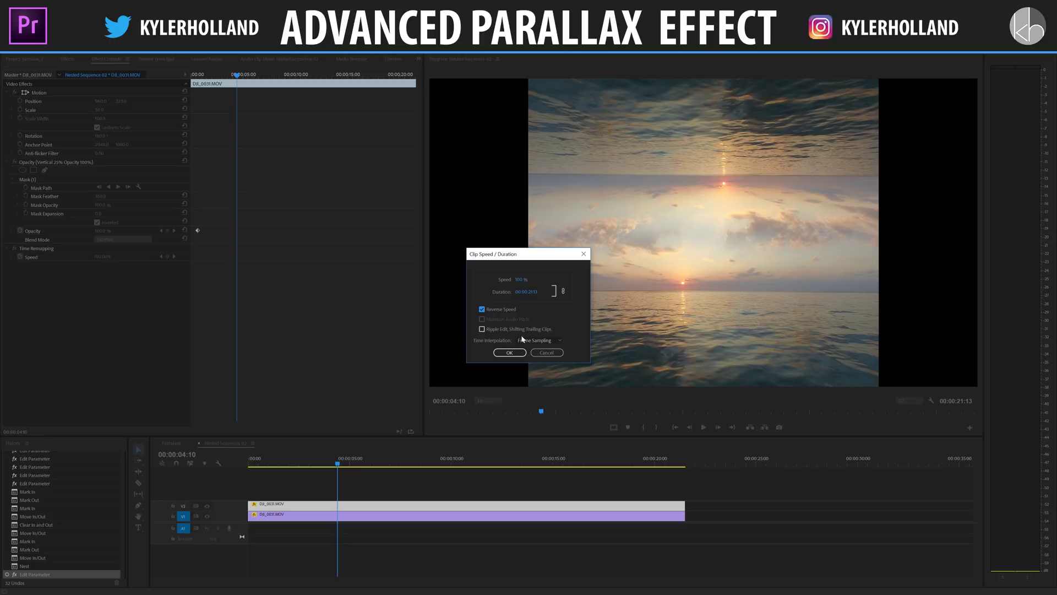
{"action": "left_click", "coordinate": [513, 353]}
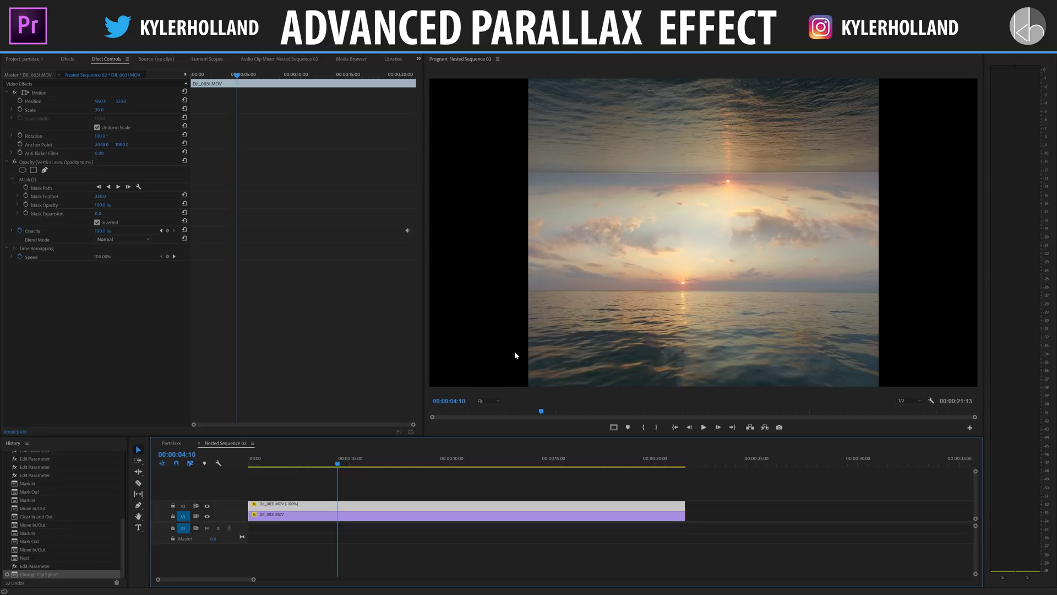
Play the composite with the reversed V2 clip from 00:00:10:04, and undo the speed reversal
{"action": "left_click", "coordinate": [454, 461]}
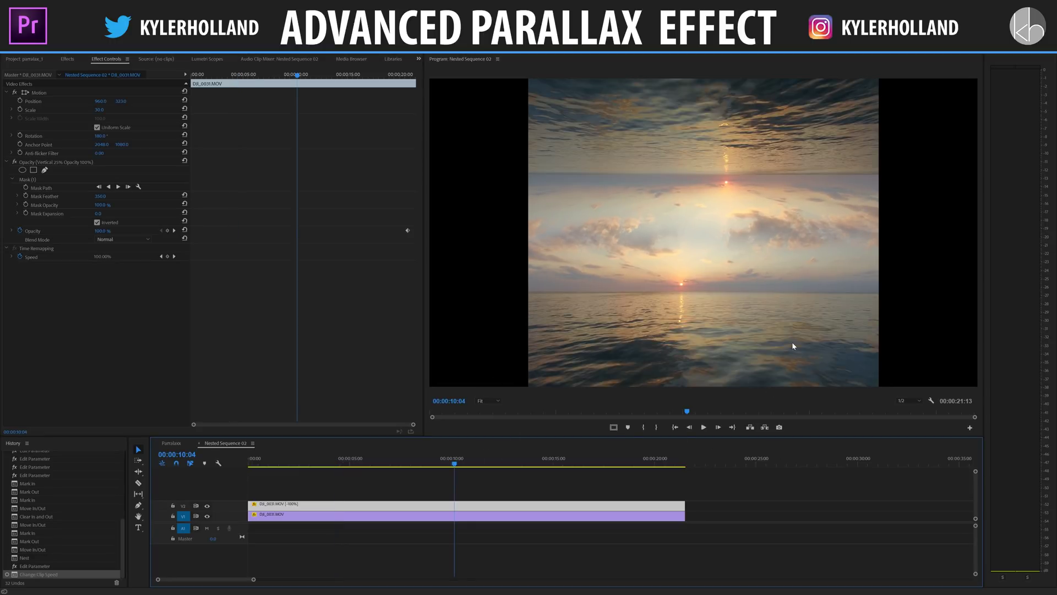
{"action": "key", "text": "space"}
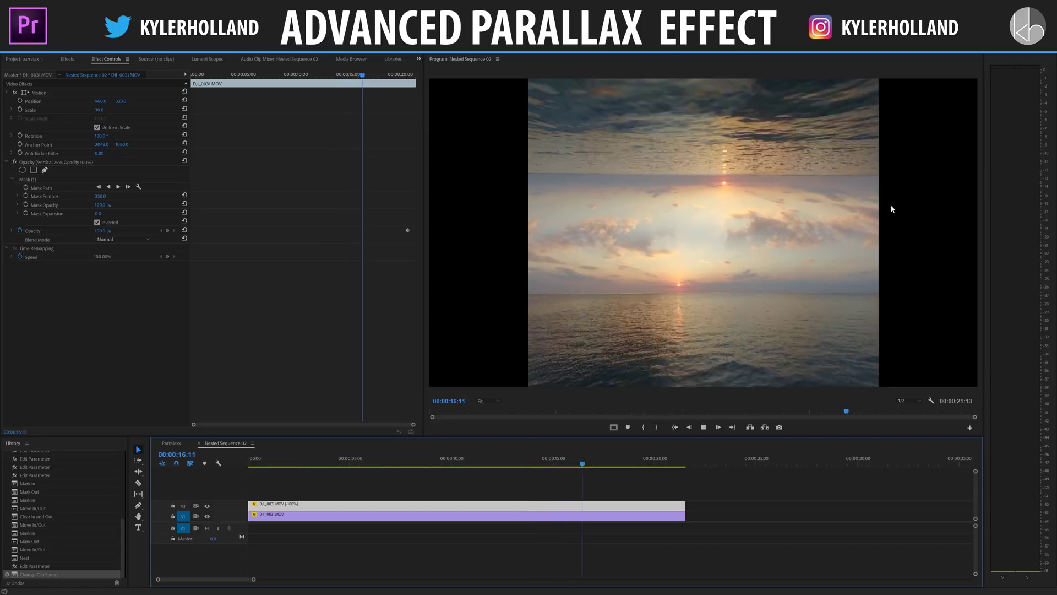
{"action": "key", "text": "space"}
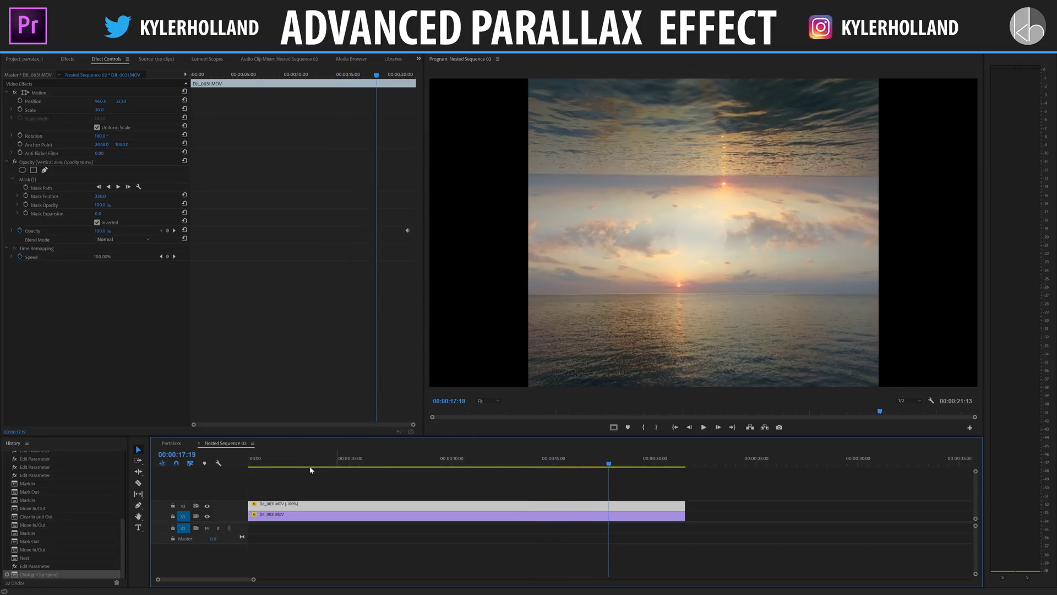
{"action": "key", "text": "ctrl+z"}
Return to the main sequence and shift the nested clip slightly down to a vertical position of about 557, undoing the last extra shift
{"action": "left_click", "coordinate": [187, 444]}
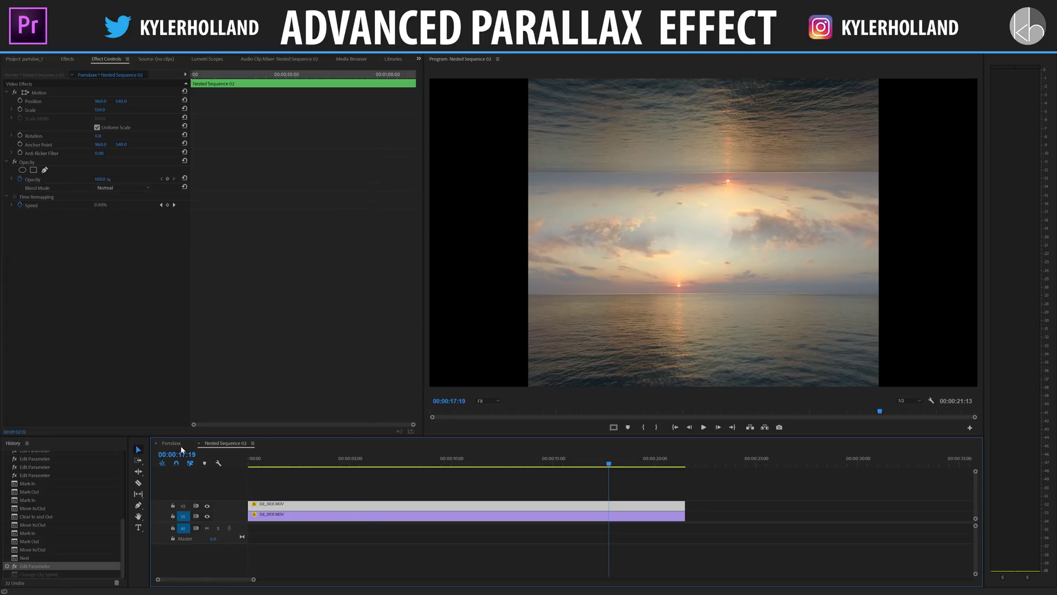
{"action": "left_click", "coordinate": [446, 462]}
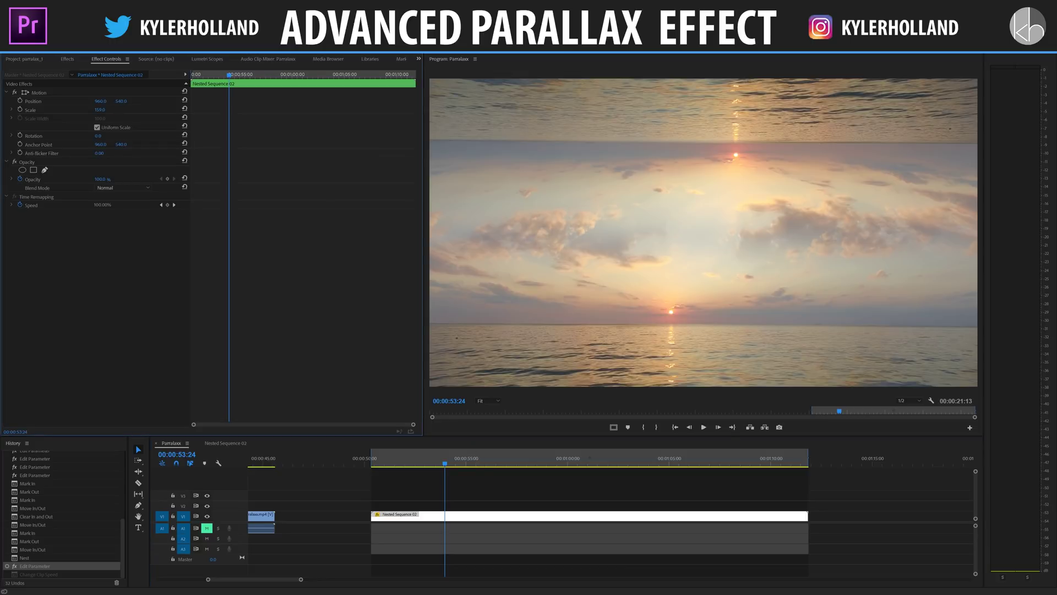
{"action": "left_click_drag", "start_coordinate": [116, 101], "coordinate": [66, 101]}
{"action": "key", "text": "ctrl+z"}
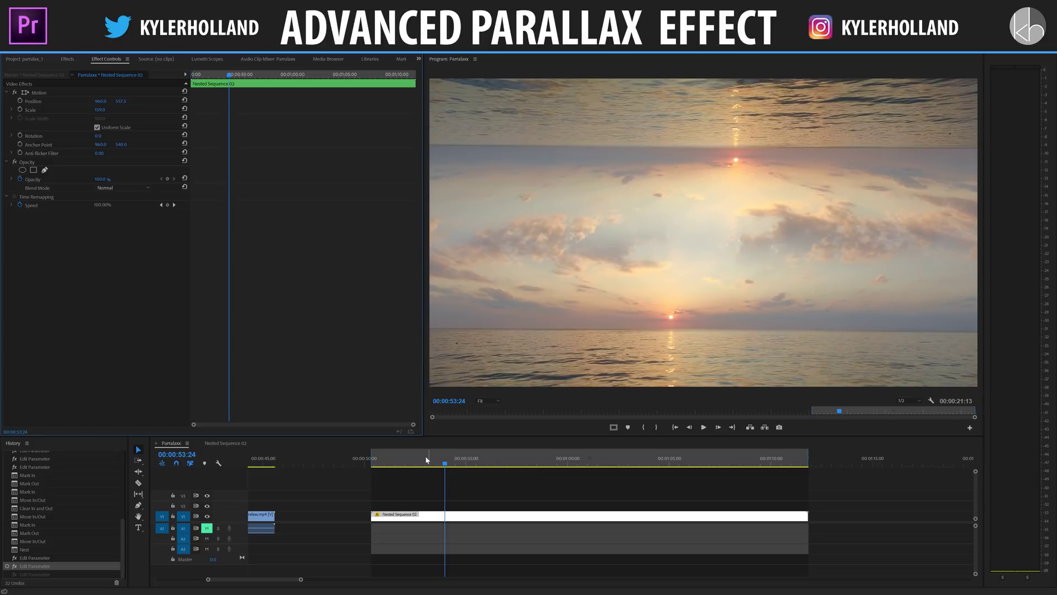
Apply the Transform video effect to the nested sequence clip, with the playhead near the clip's start
{"action": "left_click", "coordinate": [377, 463]}
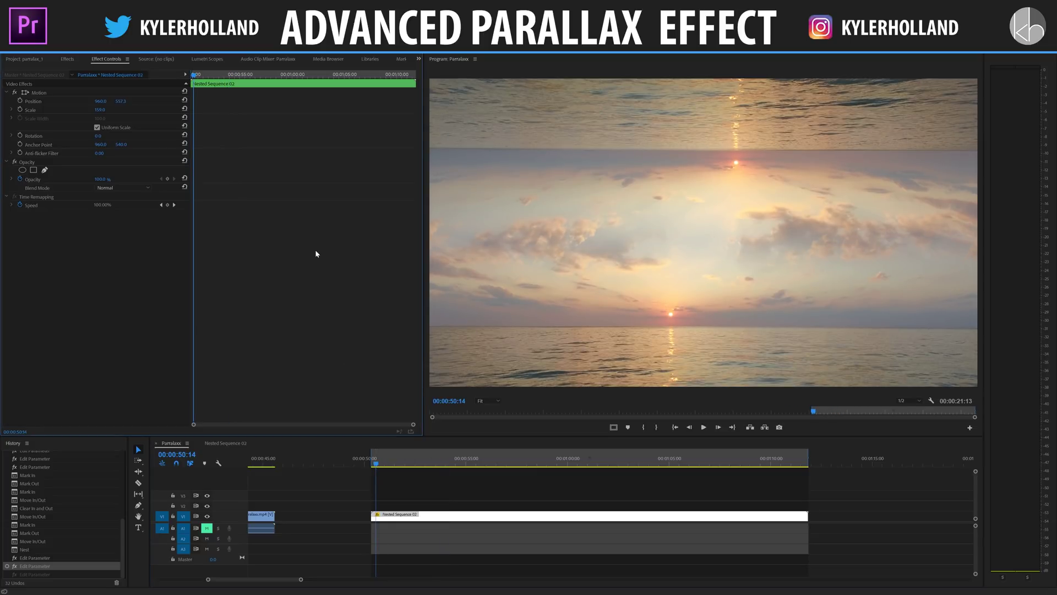
{"action": "left_click", "coordinate": [7, 92]}
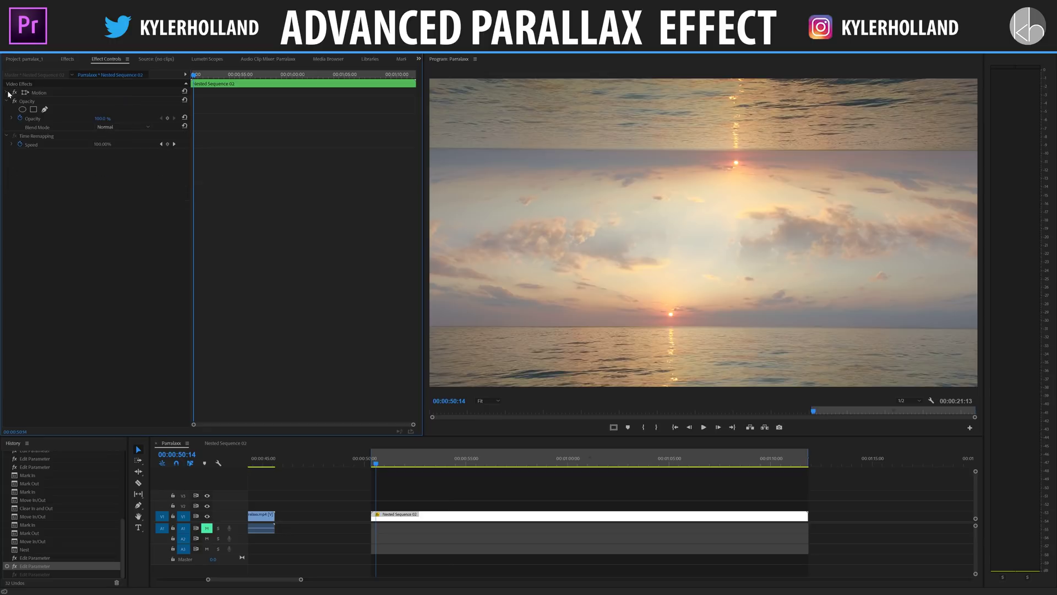
{"action": "left_click", "coordinate": [66, 59]}
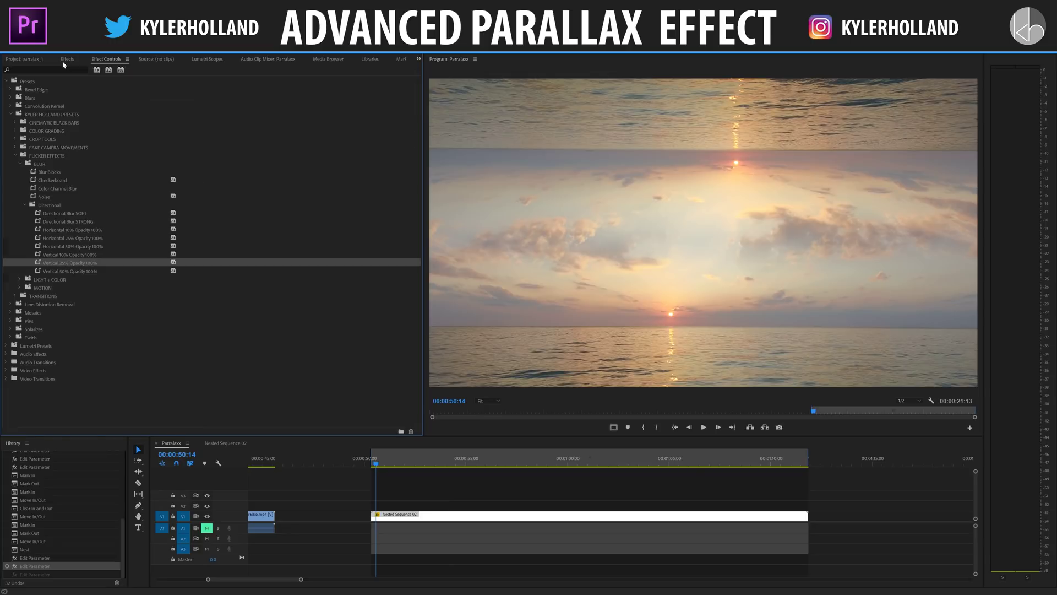
{"action": "left_click", "coordinate": [64, 70]}
{"action": "type", "text": "tra"}
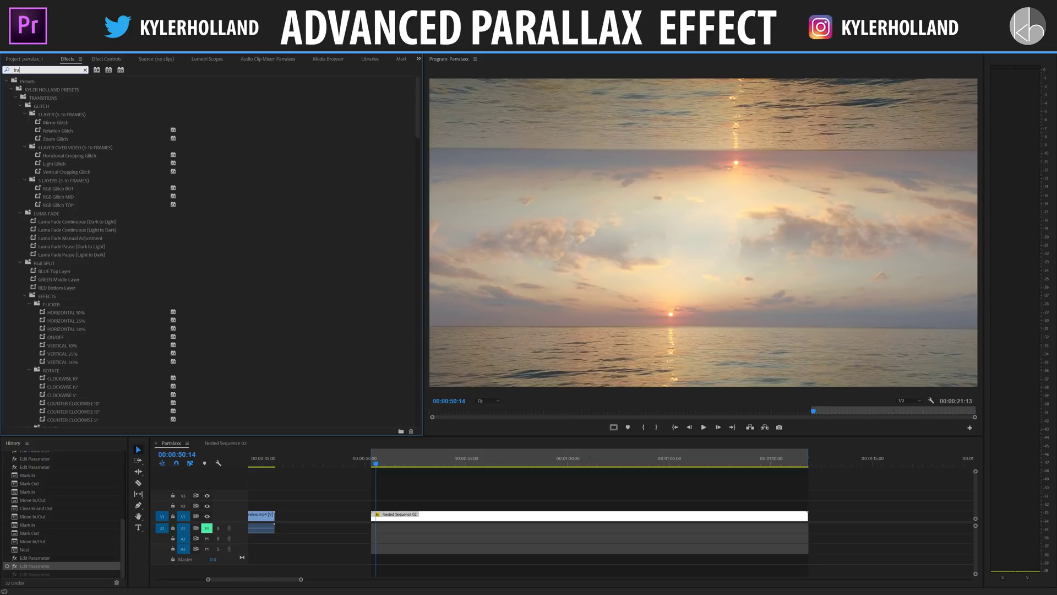
{"action": "type", "text": "nsf"}
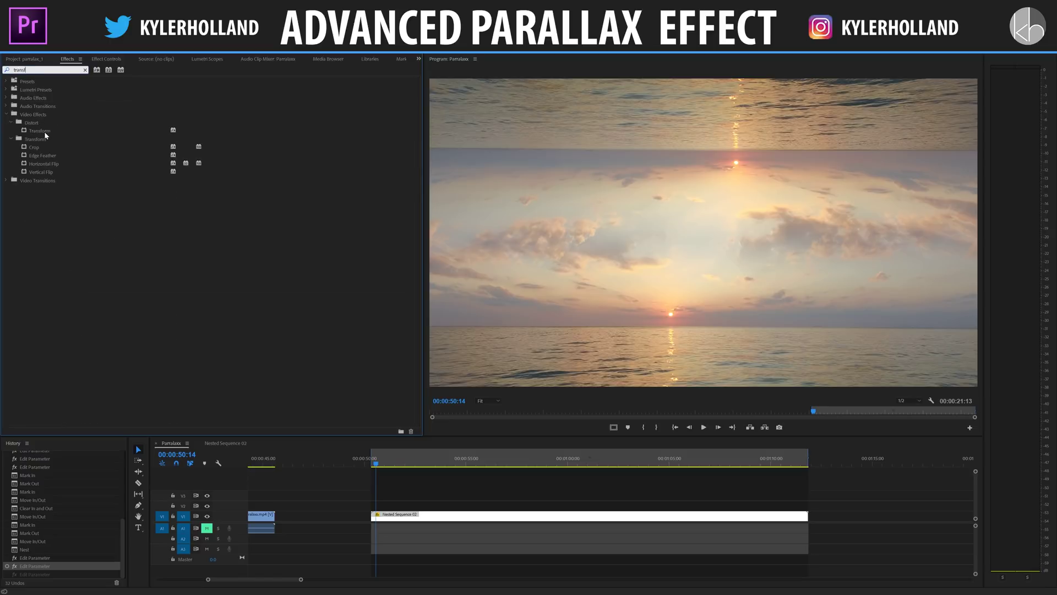
{"action": "left_click_drag", "start_coordinate": [46, 131], "coordinate": [441, 515]}
Turn off Use Composition's Shutter Angle in the Transform effect and enter a custom shutter angle for motion blur
{"action": "left_click", "coordinate": [104, 59]}
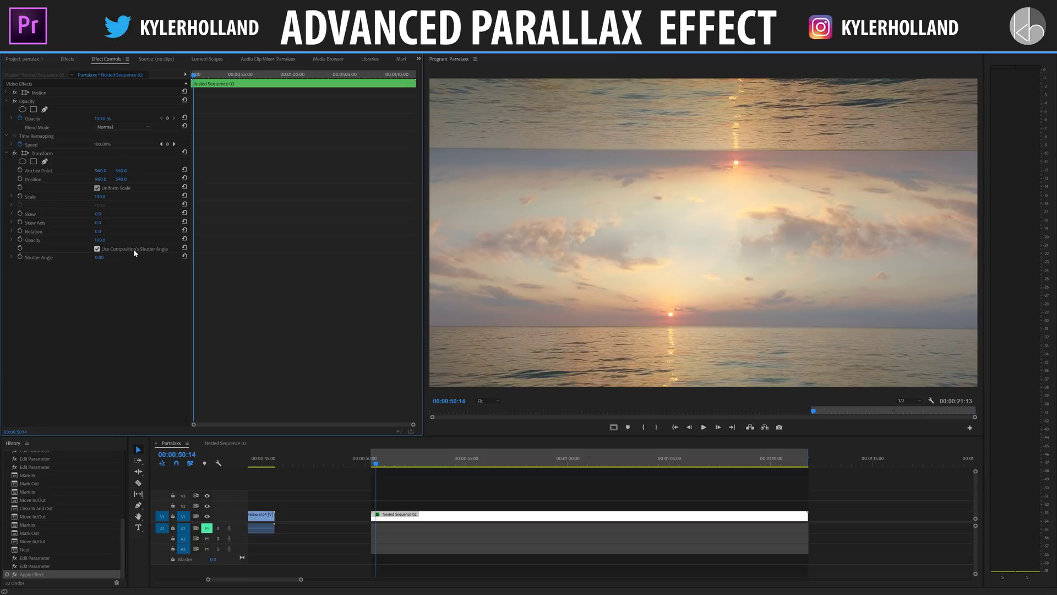
{"action": "left_click", "coordinate": [97, 248]}
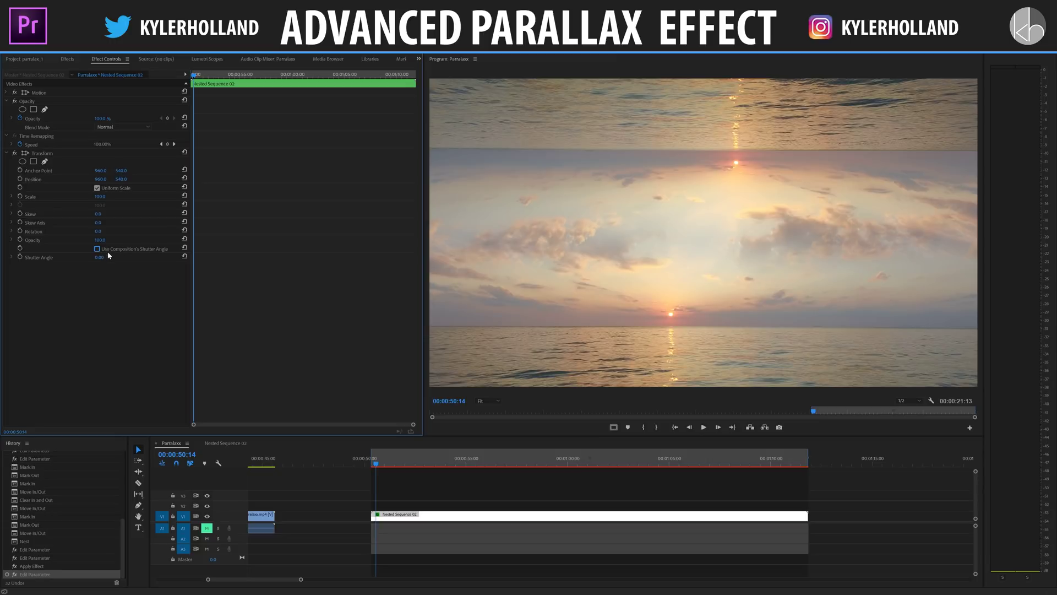
{"action": "left_click", "coordinate": [106, 257]}
{"action": "key", "text": "Return"}
Start keyframing the Transform effect's Scale, Position and Rotation at the clip's start, 00:00:50:08
{"action": "left_click_drag", "start_coordinate": [201, 78], "coordinate": [91, 104]}
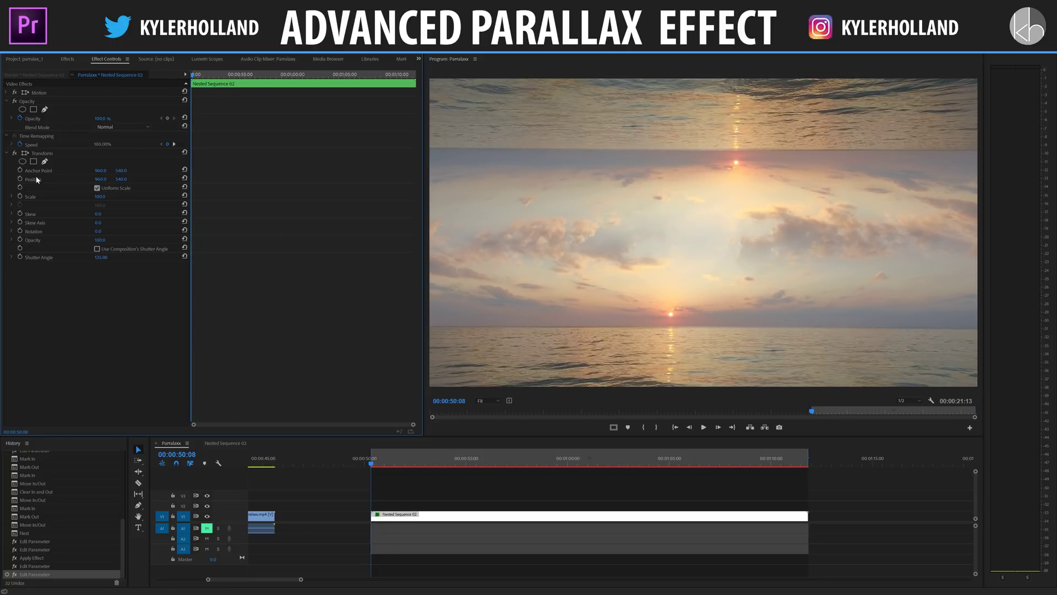
{"action": "left_click", "coordinate": [22, 196]}
{"action": "left_click", "coordinate": [21, 180]}
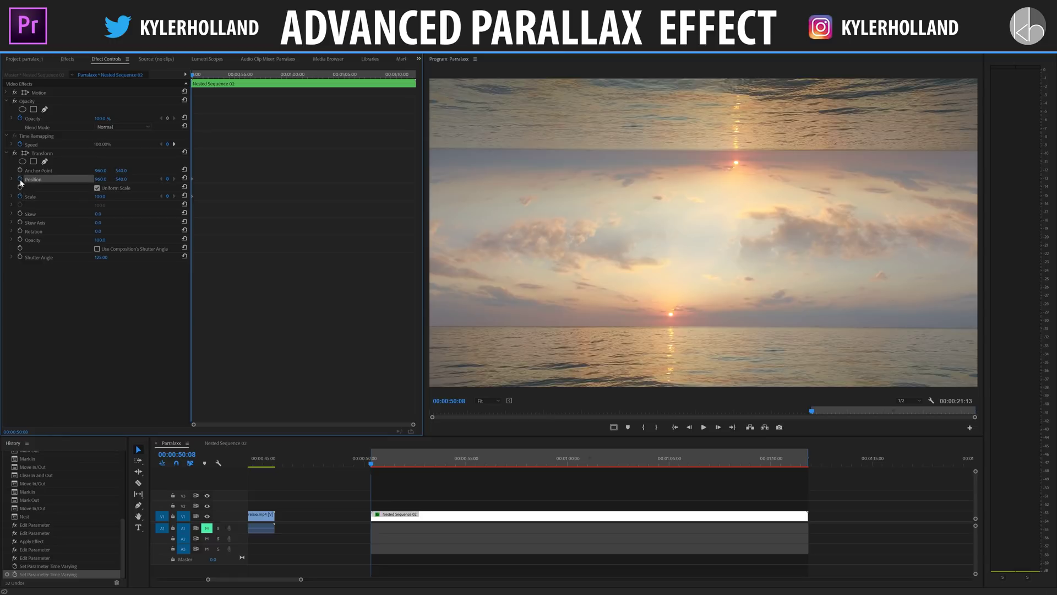
{"action": "left_click", "coordinate": [20, 230]}
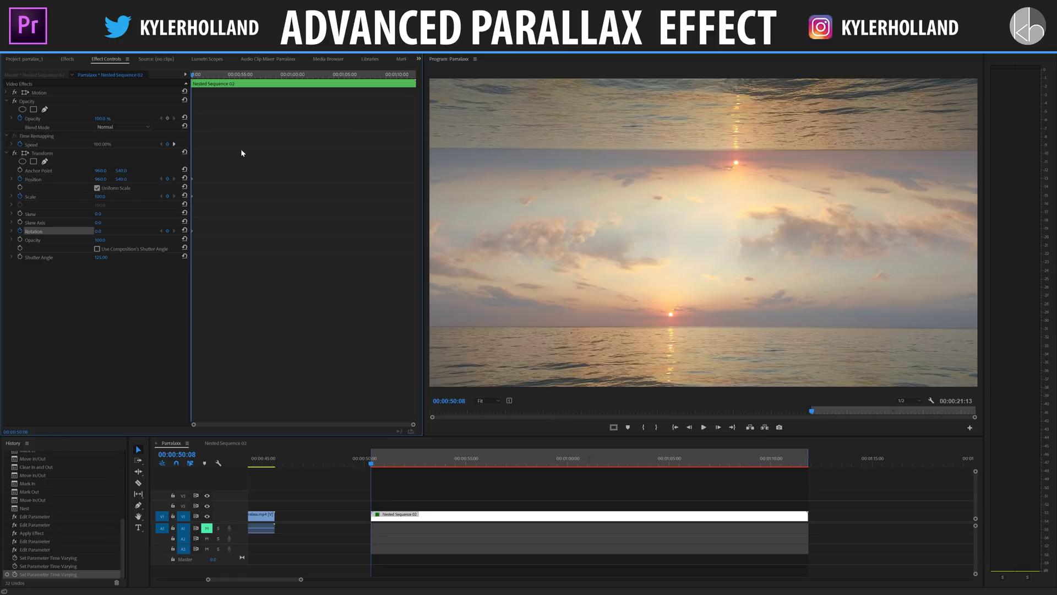
Play forward to 00:00:52:06 and add holding keyframes for the Transform effect's Rotation, Scale and Position
{"action": "key", "text": "space"}
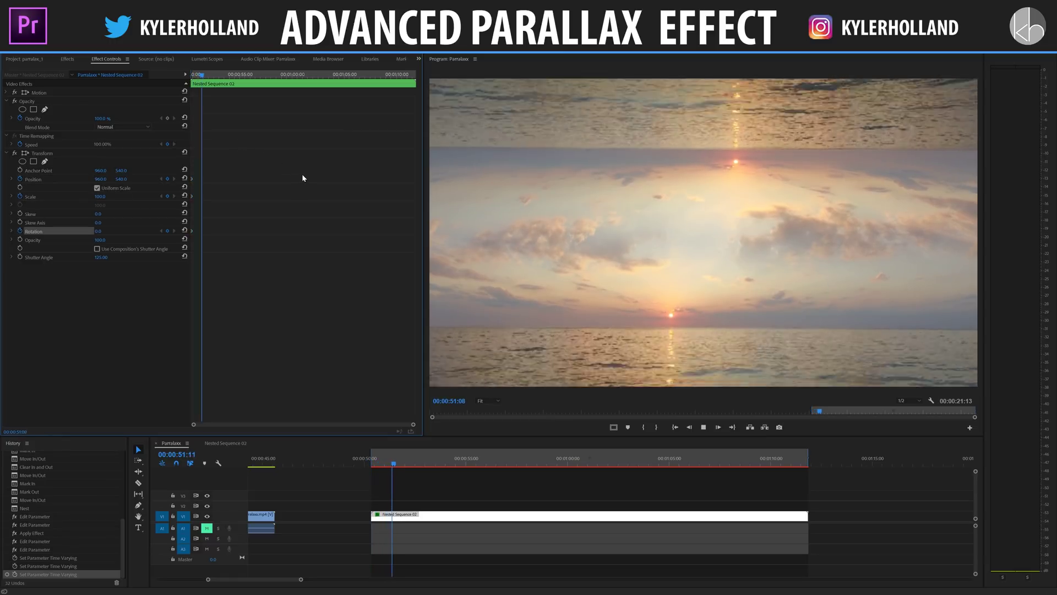
{"action": "key", "text": "space"}
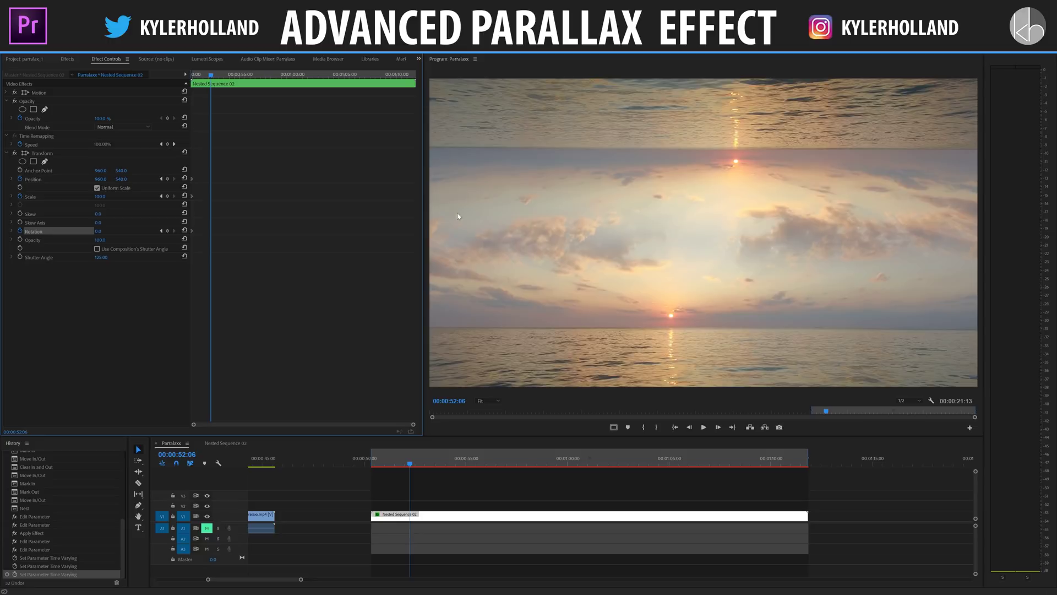
{"action": "left_click", "coordinate": [167, 231]}
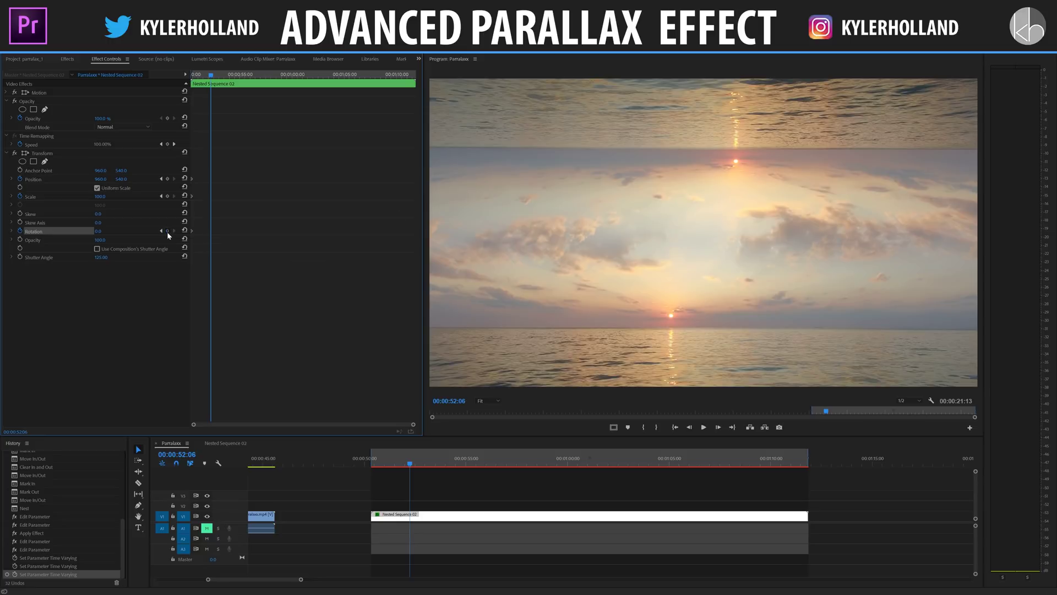
{"action": "left_click", "coordinate": [167, 196]}
{"action": "left_click", "coordinate": [167, 179]}
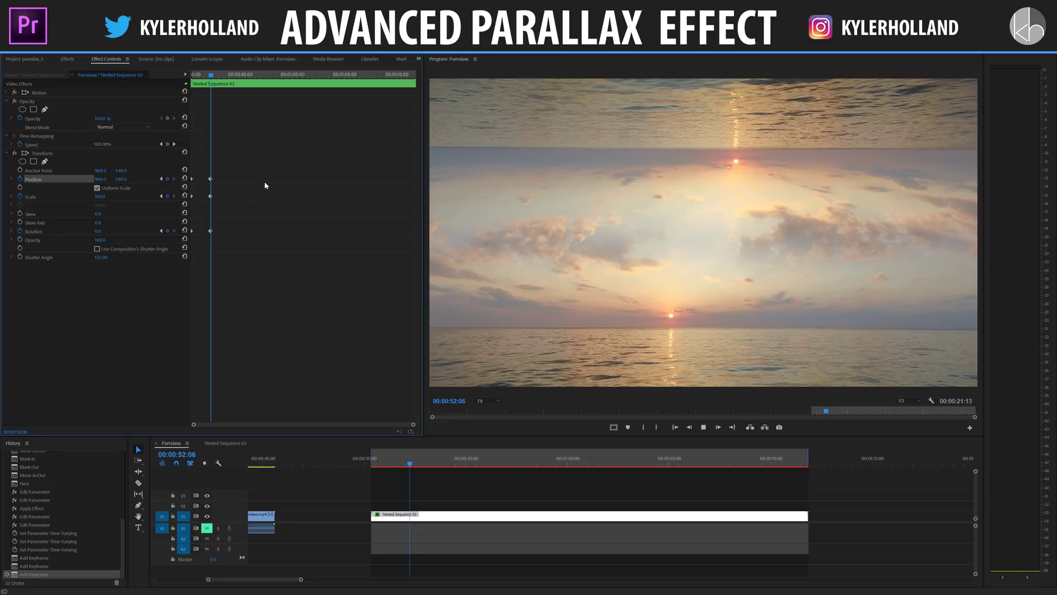
Advance to 00:00:56:11 and set the Transform rotation to -105°
{"action": "key", "text": "space"}
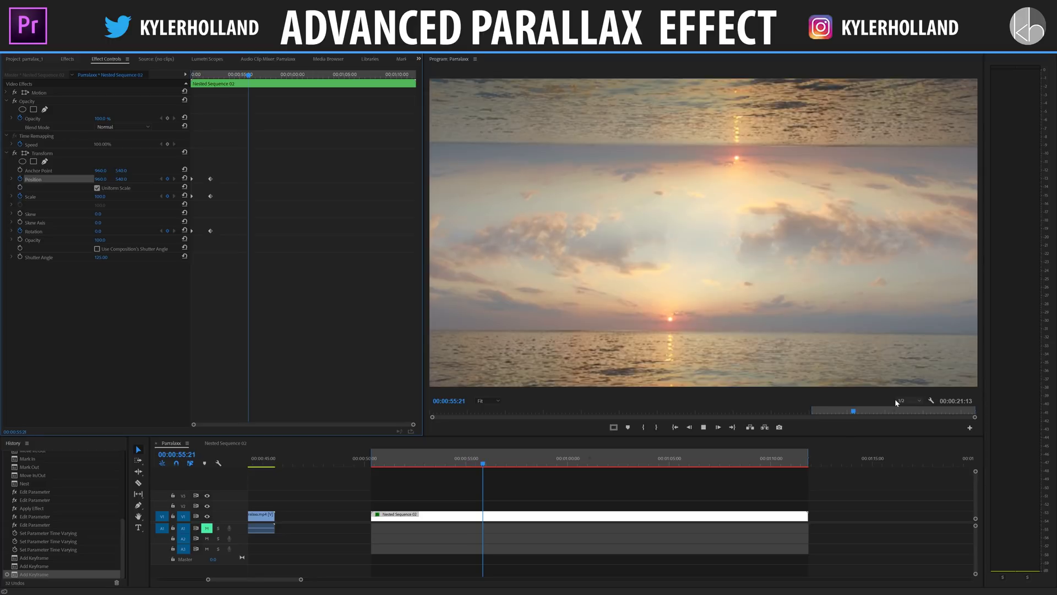
{"action": "key", "text": "space"}
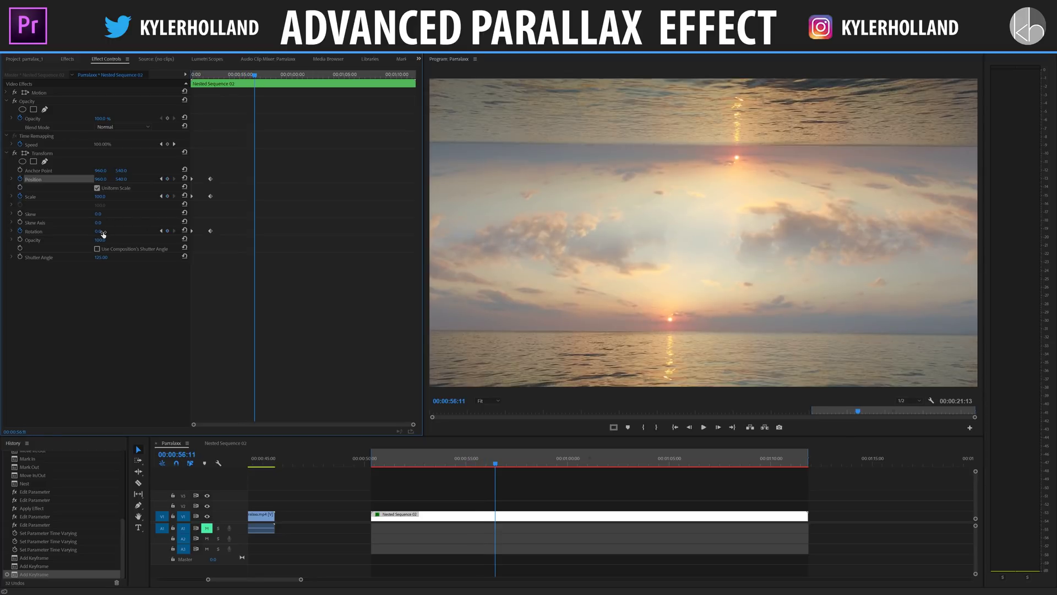
{"action": "left_click_drag", "start_coordinate": [103, 234], "coordinate": [46, 234]}
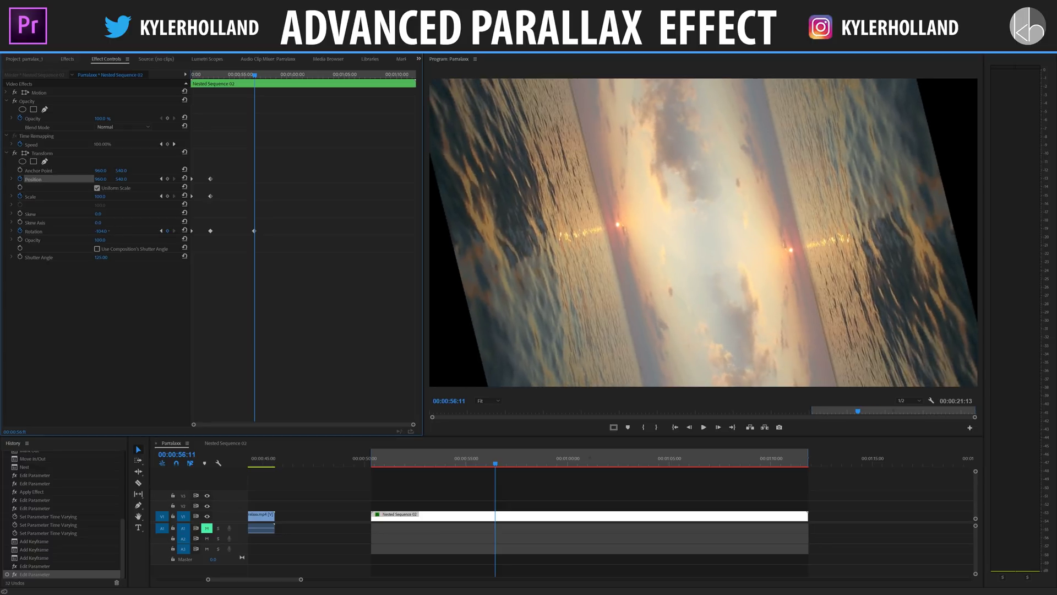
{"action": "left_click", "coordinate": [102, 230]}
{"action": "type", "text": "-105"}
{"action": "key", "text": "Return"}
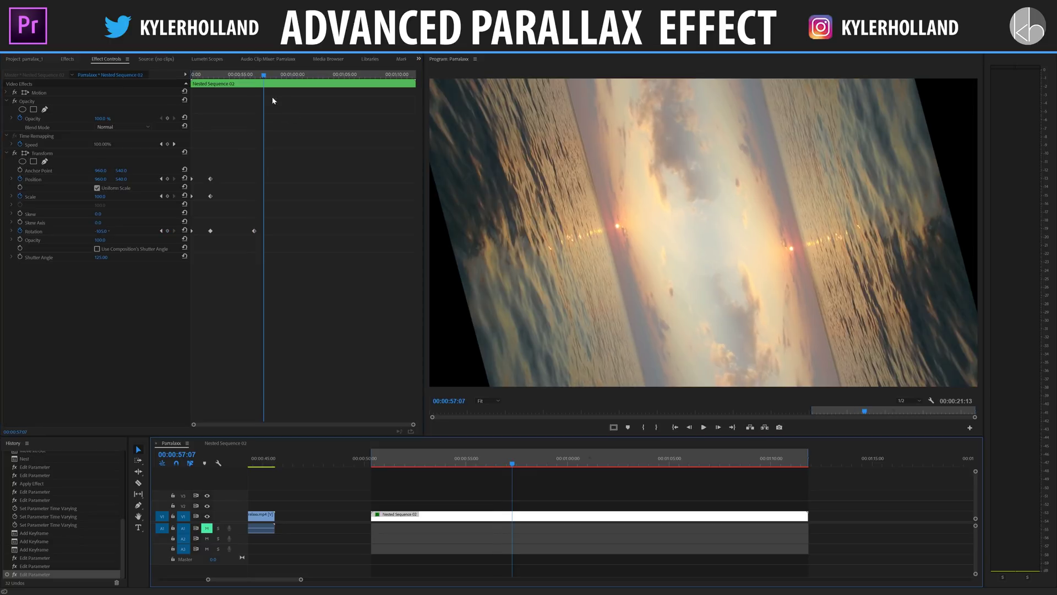
Advance to 00:00:57:15 and set the Transform rotation to -90°
{"action": "left_click", "coordinate": [257, 79]}
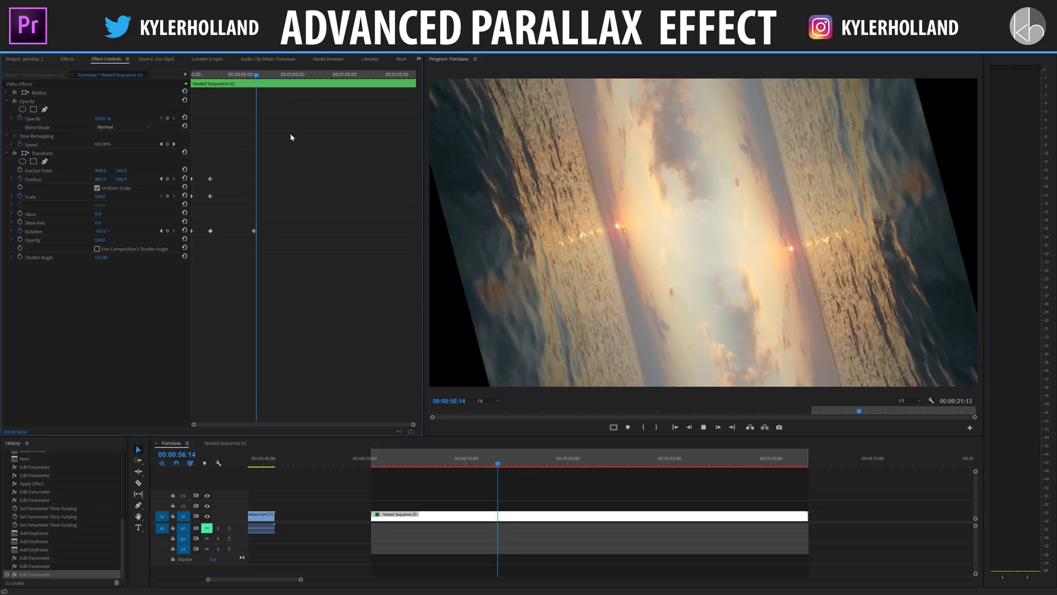
{"action": "key", "text": "space"}
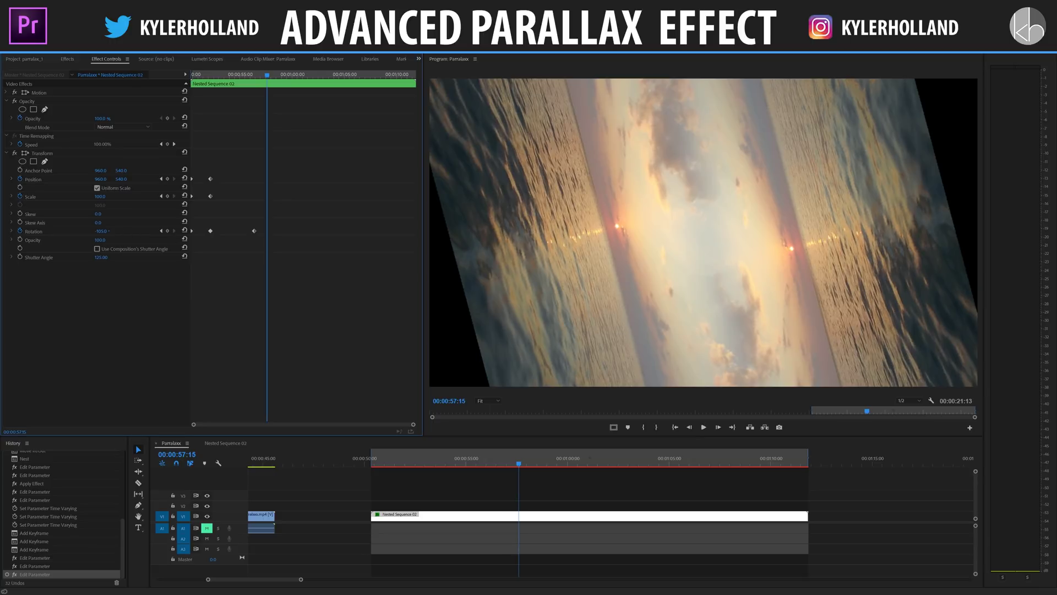
{"action": "left_click", "coordinate": [101, 232]}
{"action": "type", "text": "-90"}
{"action": "key", "text": "Return"}
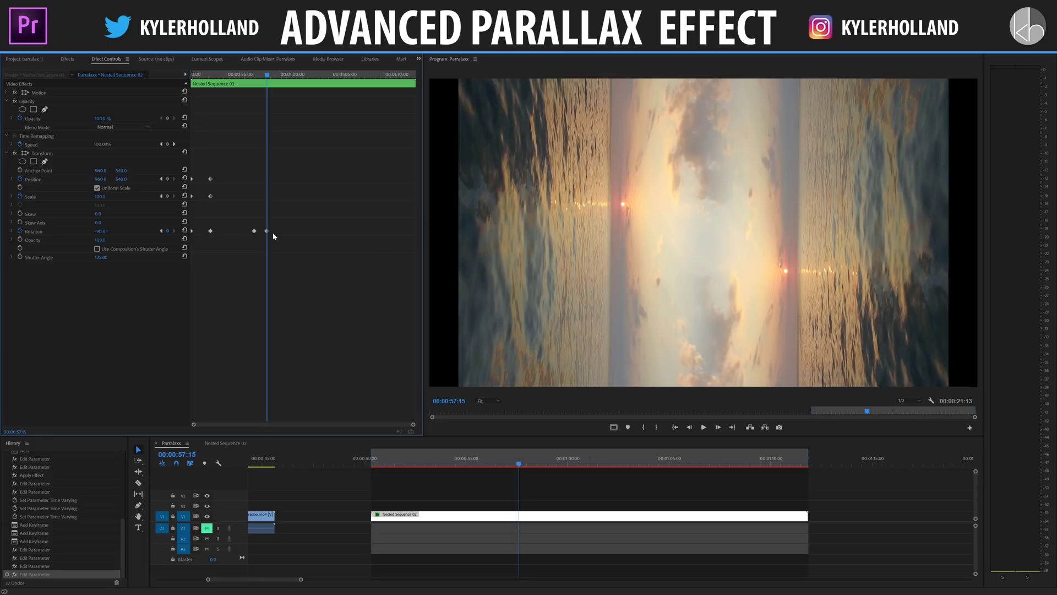
Scale the clip up at the 00:00:56:11 rotation keyframe to cover the black corners, and set Transform scale to 121 at 00:00:57:15
{"action": "left_click", "coordinate": [161, 197]}
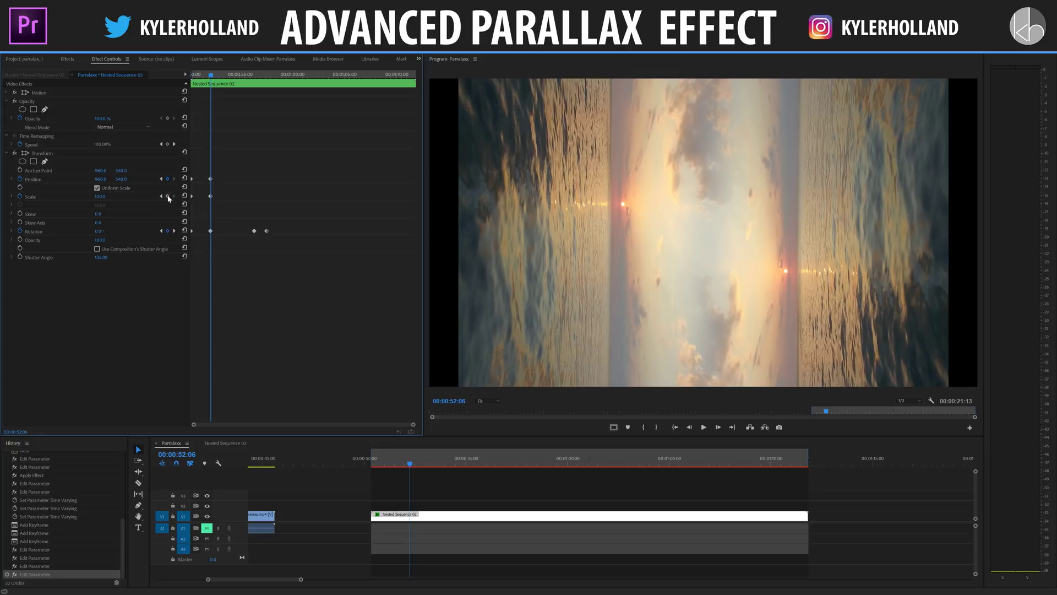
{"action": "left_click", "coordinate": [174, 231]}
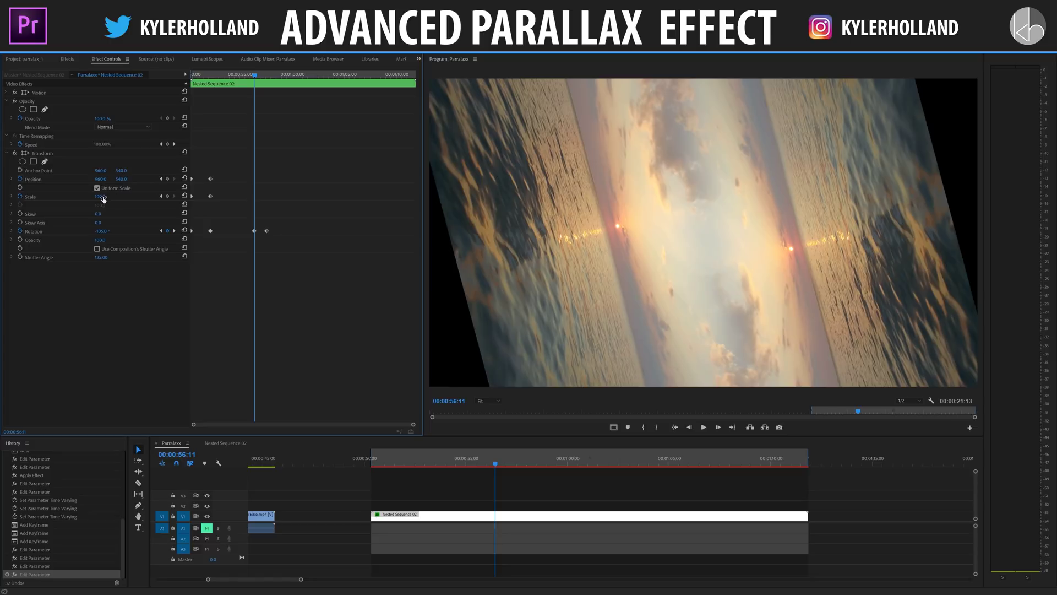
{"action": "left_click_drag", "start_coordinate": [103, 199], "coordinate": [116, 199]}
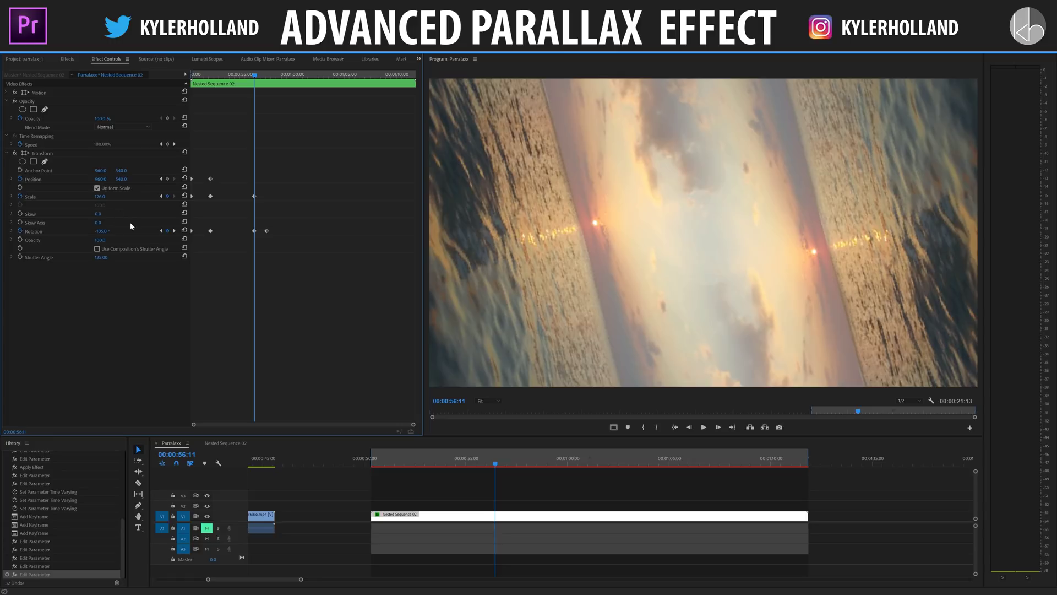
{"action": "left_click", "coordinate": [174, 232]}
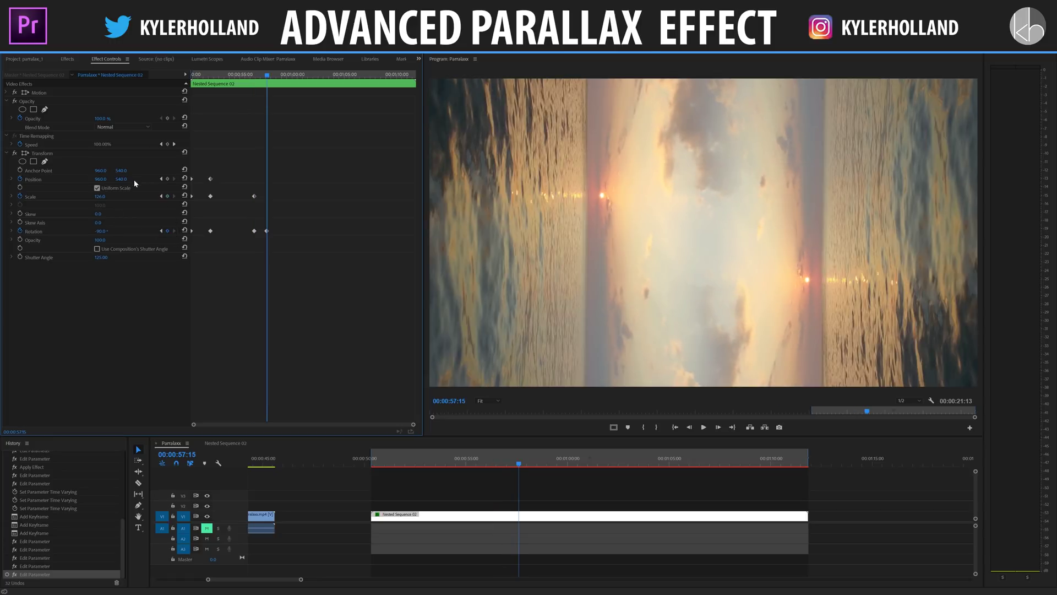
{"action": "left_click", "coordinate": [103, 197]}
{"action": "type", "text": "121"}
{"action": "key", "text": "Return"}
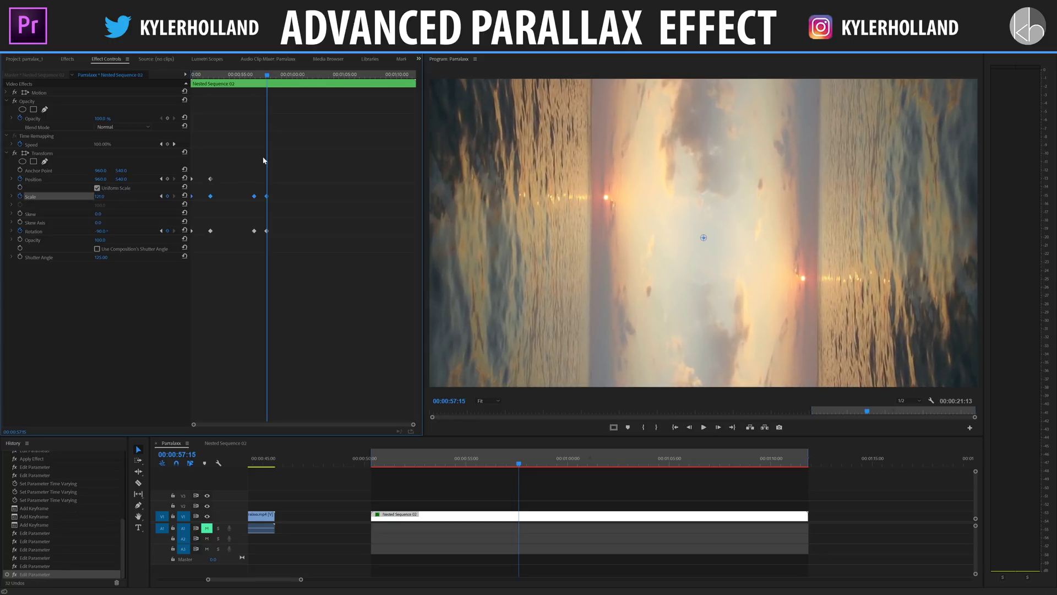
Step frame by frame through the rotation from 00:00:52:07 to about 00:00:54:14, checking the frame's corners for black edges
{"action": "left_click_drag", "start_coordinate": [220, 75], "coordinate": [212, 75]}
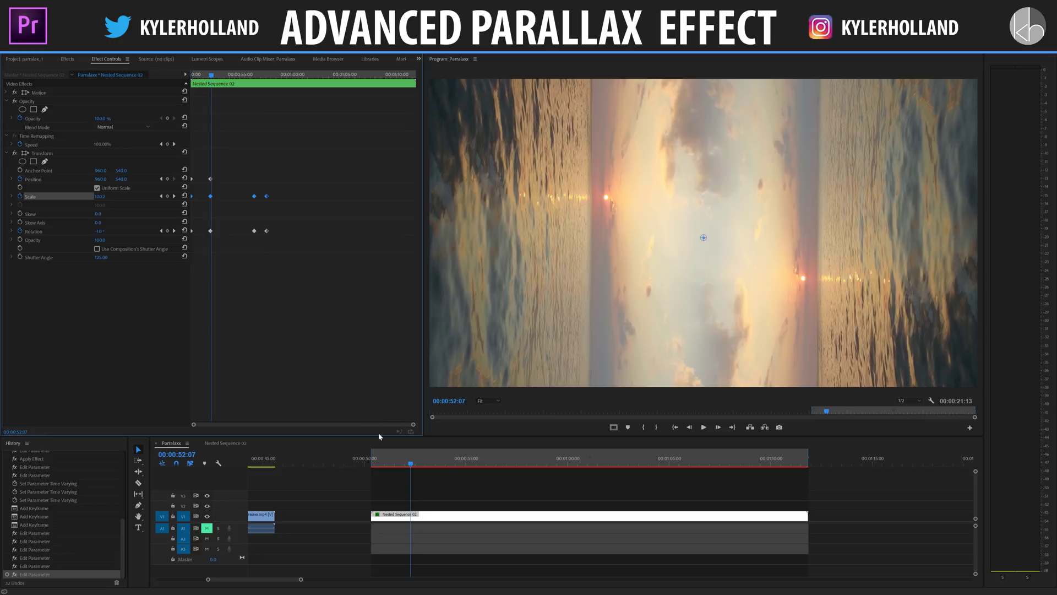
{"action": "key", "text": "Right"}
{"action": "key", "text": "Right"}
{"action": "key", "text": "Right"}
{"action": "key", "text": "Right"}
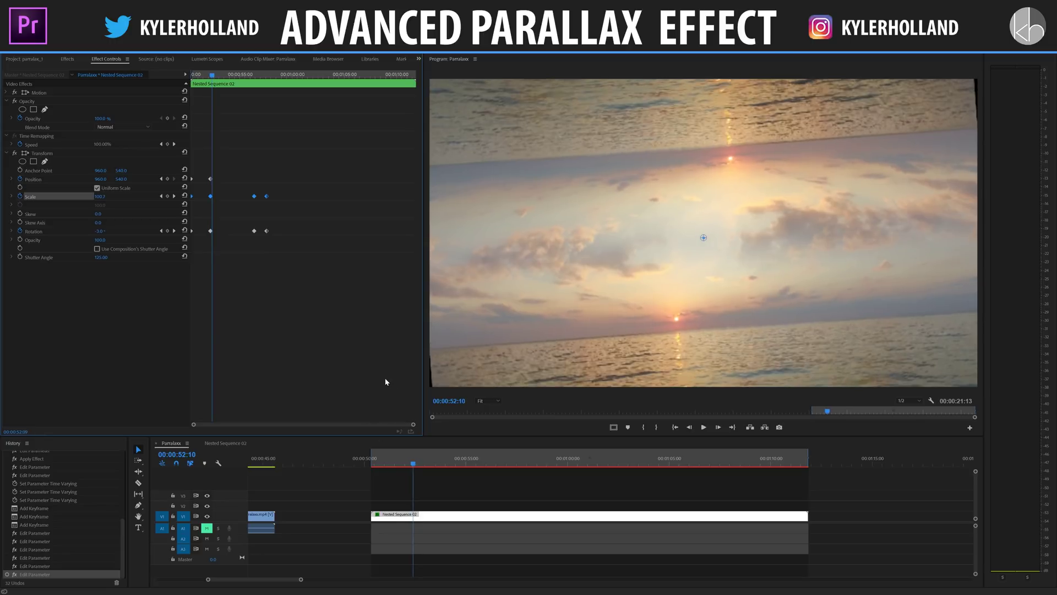
{"action": "key", "text": "Right"}
{"action": "key", "text": "Right"}
{"action": "key", "text": "Right"}
{"action": "key", "text": "Right"}
{"action": "key", "text": "Right"}
{"action": "key", "text": "Right"}
{"action": "key", "text": "Right"}
{"action": "key", "text": "Right"}
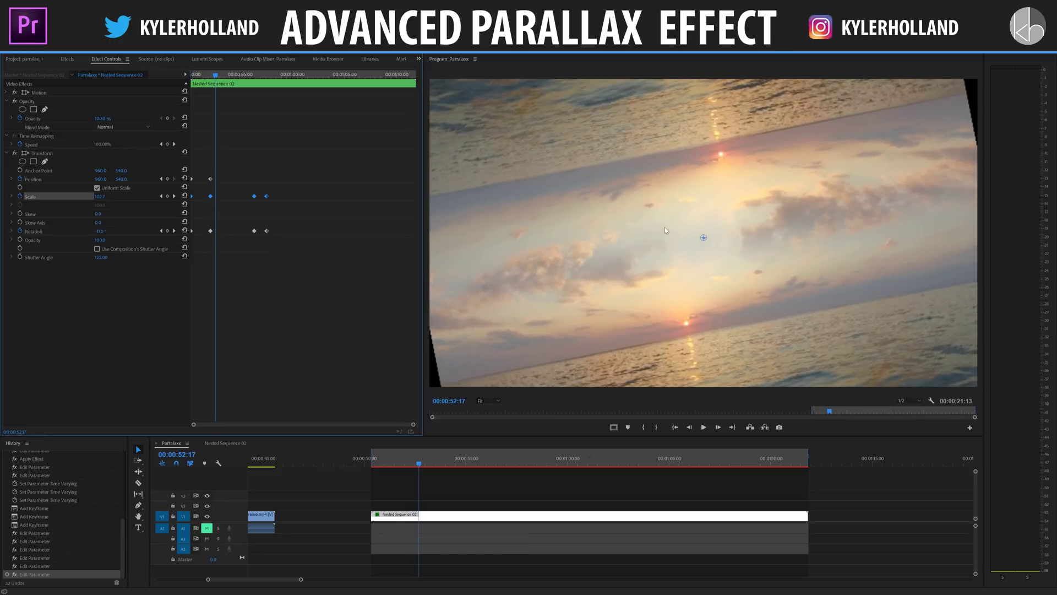
{"action": "key", "text": "Right"}
{"action": "key", "text": "Right"}
{"action": "key", "text": "Right"}
{"action": "key", "text": "Right"}
{"action": "key", "text": "Right"}
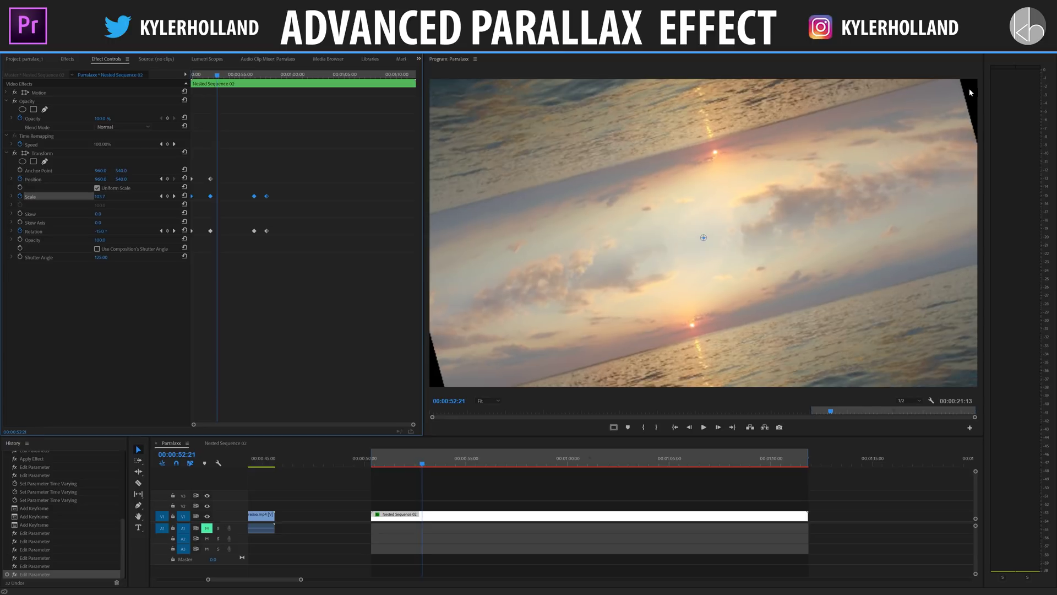
{"action": "key", "text": "Right"}
{"action": "key", "text": "Right"}
{"action": "key", "text": "Right"}
{"action": "key", "text": "Right"}
{"action": "key", "text": "Right"}
{"action": "key", "text": "Right"}
{"action": "key", "text": "Right"}
{"action": "key", "text": "Right"}
{"action": "key", "text": "Right"}
{"action": "key", "text": "Right"}
{"action": "key", "text": "Right"}
{"action": "key", "text": "Right"}
{"action": "key", "text": "Right"}
{"action": "key", "text": "Right"}
{"action": "key", "text": "Right"}
{"action": "key", "text": "Right"}
{"action": "key", "text": "Right"}
{"action": "key", "text": "Right"}
{"action": "key", "text": "Right"}
{"action": "key", "text": "Right"}
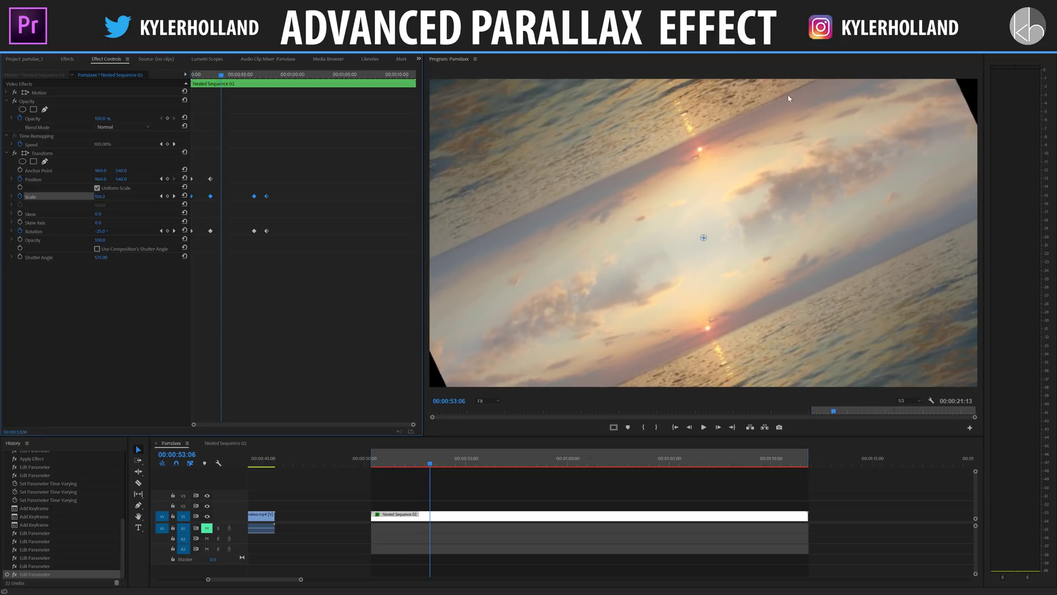
{"action": "key", "text": "Right"}
{"action": "key", "text": "Right"}
{"action": "key", "text": "Right"}
{"action": "key", "text": "Right"}
{"action": "key", "text": "Right"}
{"action": "key", "text": "Right"}
{"action": "key", "text": "Right"}
{"action": "key", "text": "Right"}
{"action": "key", "text": "Right"}
{"action": "key", "text": "Right"}
{"action": "key", "text": "Right"}
{"action": "key", "text": "Right"}
{"action": "key", "text": "Right"}
{"action": "key", "text": "Right"}
{"action": "key", "text": "Right"}
{"action": "key", "text": "Right"}
{"action": "key", "text": "Right"}
{"action": "key", "text": "Right"}
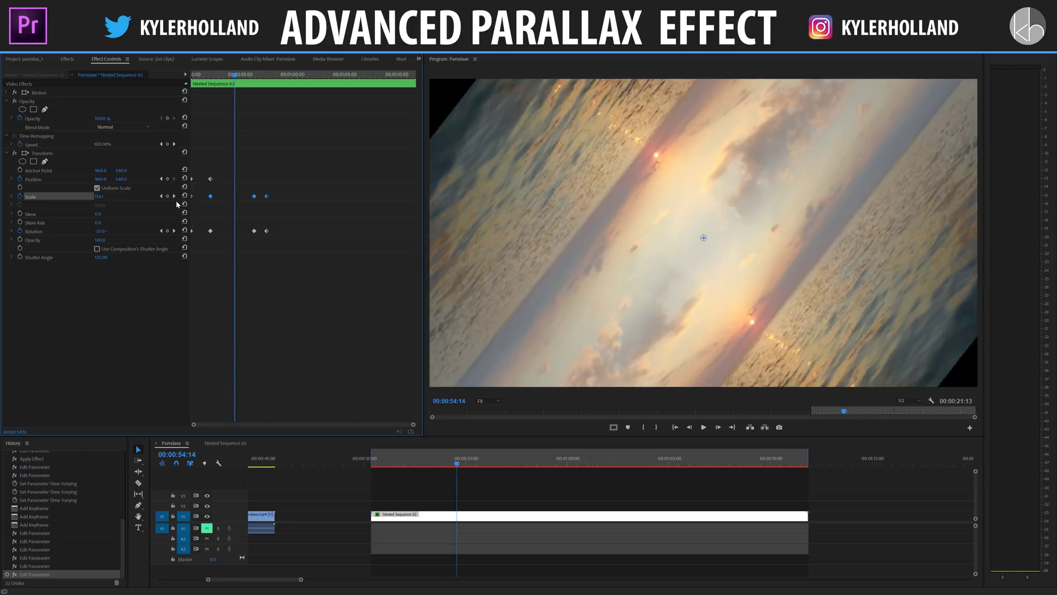
Set the Transform scale to 135 at the 00:00:56:11 keyframe and preview the rotation from 00:00:52:04
{"action": "left_click", "coordinate": [174, 196]}
{"action": "left_click", "coordinate": [104, 195]}
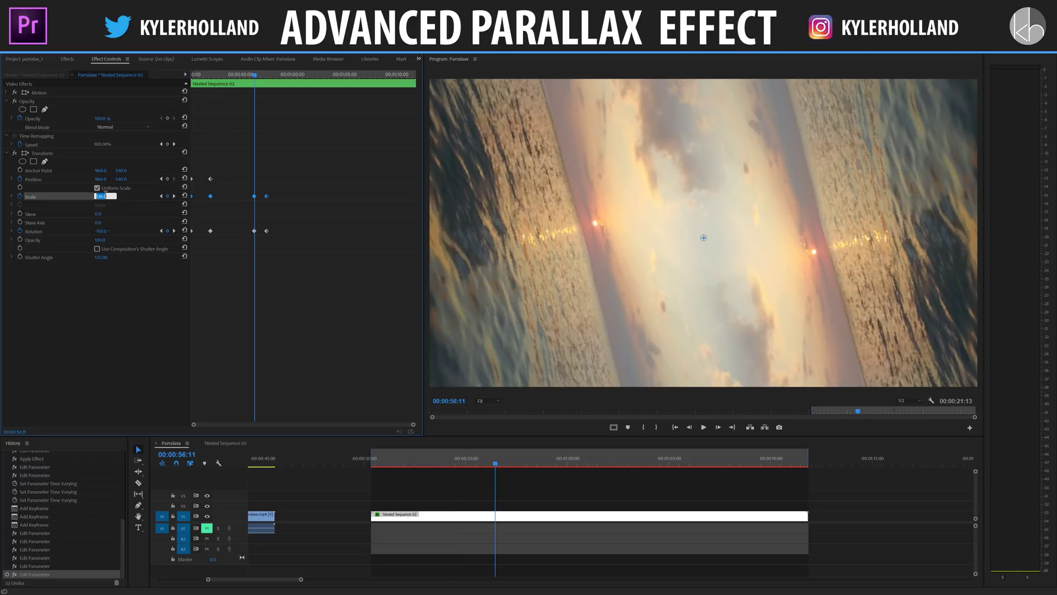
{"action": "type", "text": "135"}
{"action": "key", "text": "Return"}
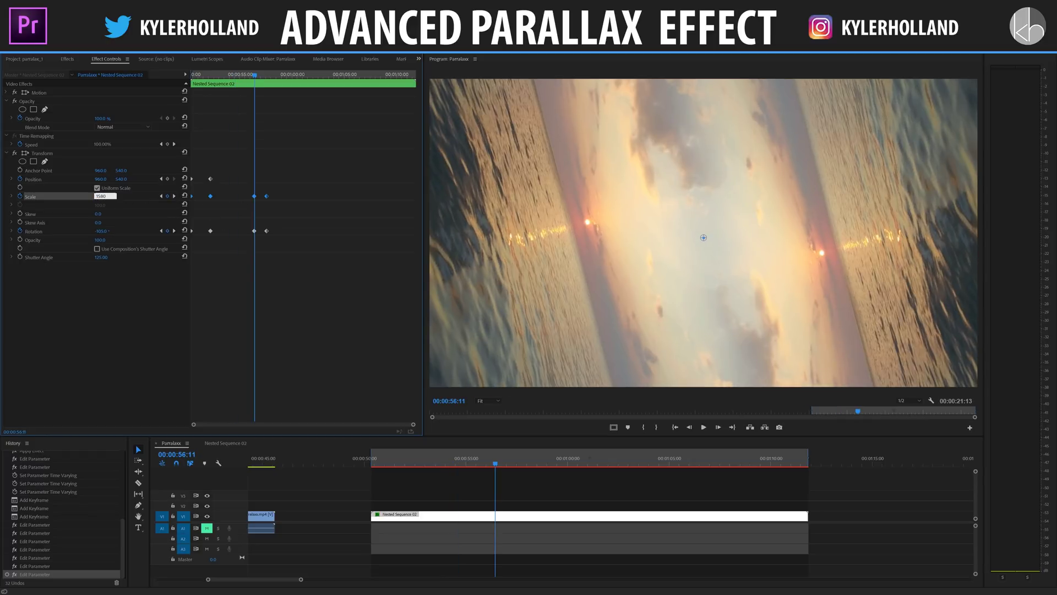
{"action": "key", "text": "Return"}
{"action": "left_click", "coordinate": [211, 77]}
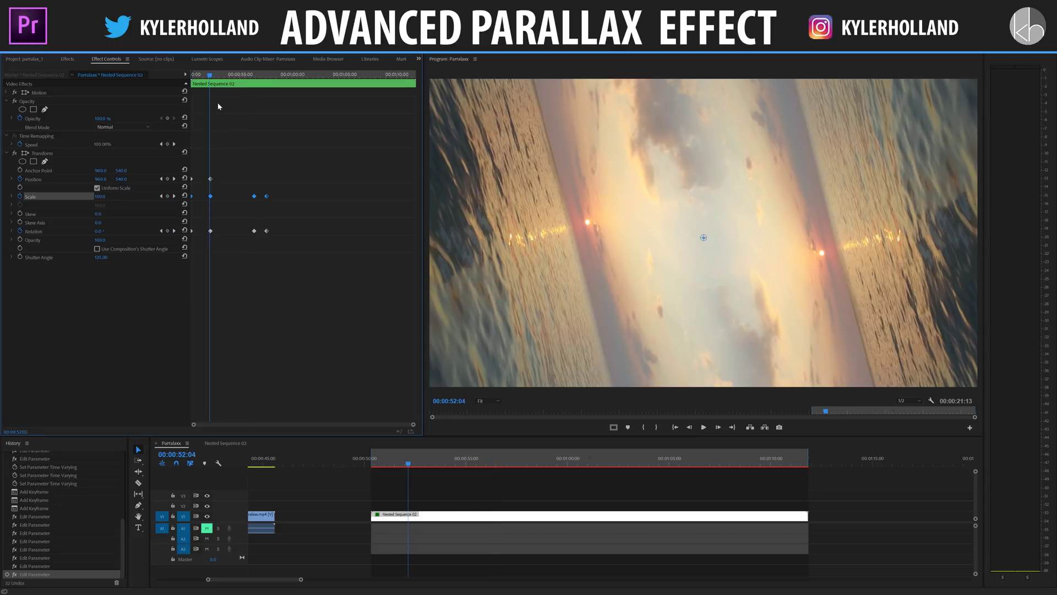
{"action": "key", "text": "space"}
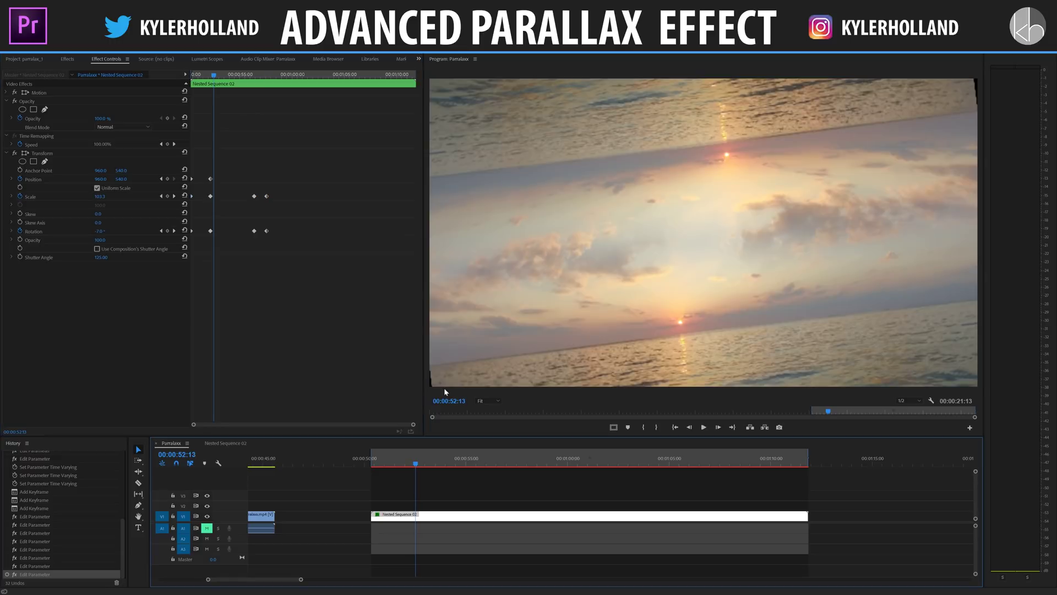
Step through the early rotation frames and set the Transform scale to 105 at the 00:00:52:06 keyframe
{"action": "key", "text": "Left"}
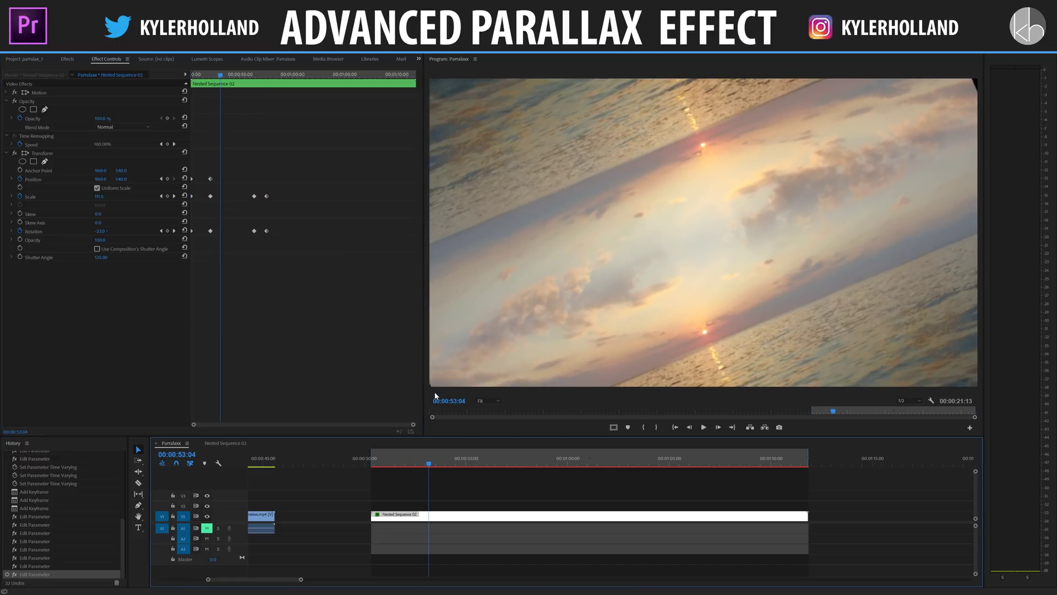
{"action": "key", "text": "shift+Left"}
{"action": "key", "text": "shift+Left"}
{"action": "key", "text": "Right"}
{"action": "key", "text": "Right"}
{"action": "key", "text": "Right"}
{"action": "key", "text": "Right"}
{"action": "key", "text": "Right"}
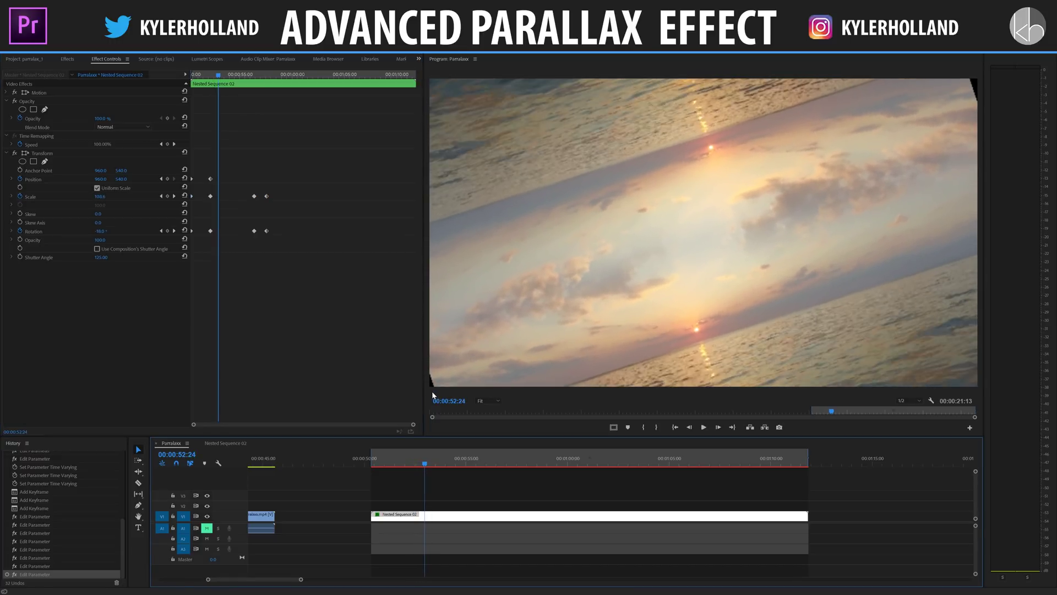
{"action": "left_click", "coordinate": [160, 196]}
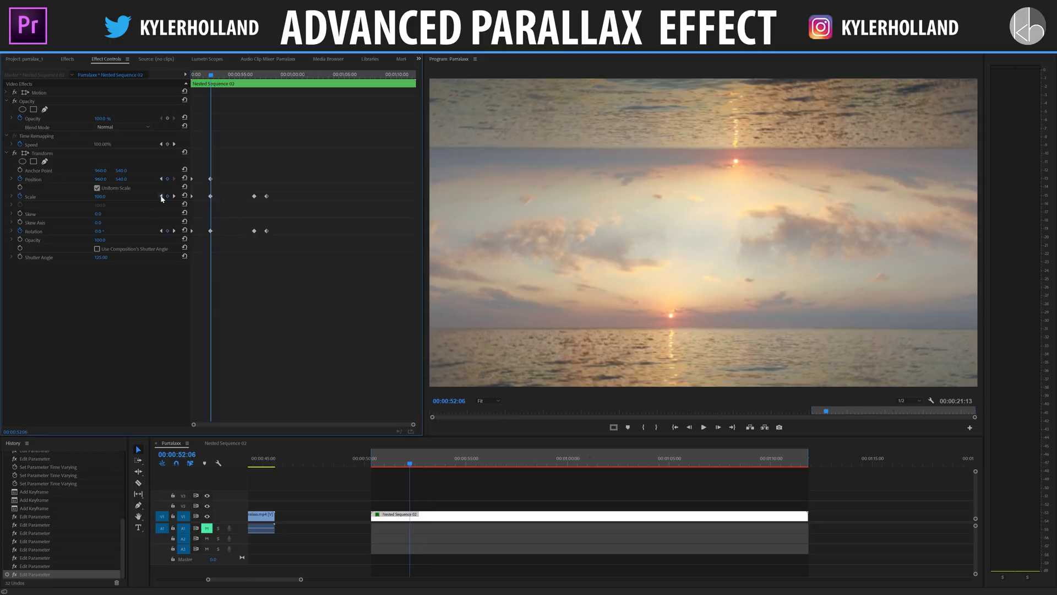
{"action": "left_click", "coordinate": [106, 196]}
{"action": "type", "text": "105"}
{"action": "key", "text": "Return"}
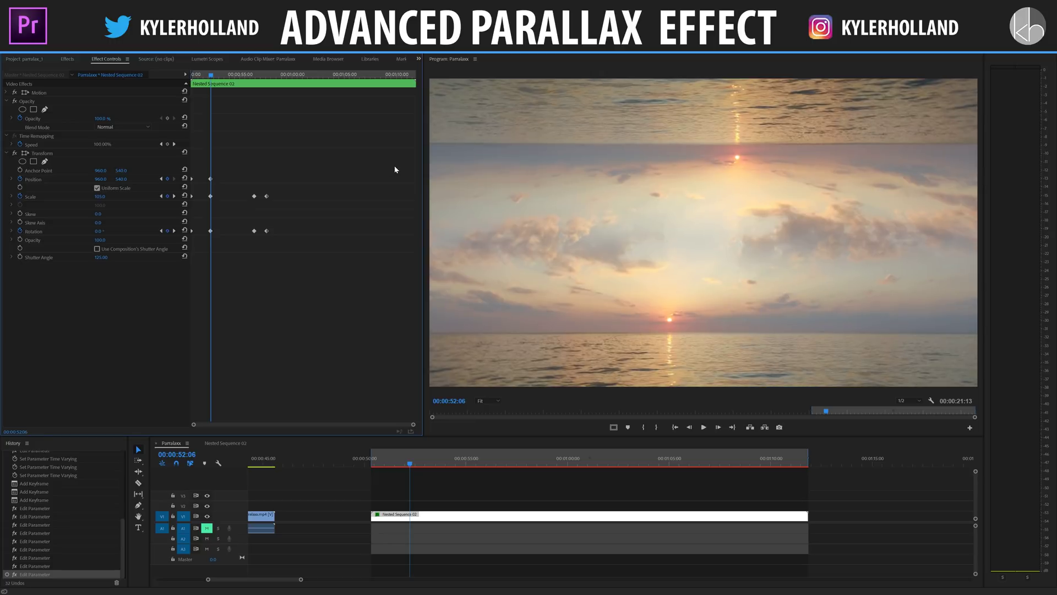
Preview the end of the rotation and move its final scale and rotation keyframes about one second later in time
{"action": "left_click", "coordinate": [244, 75]}
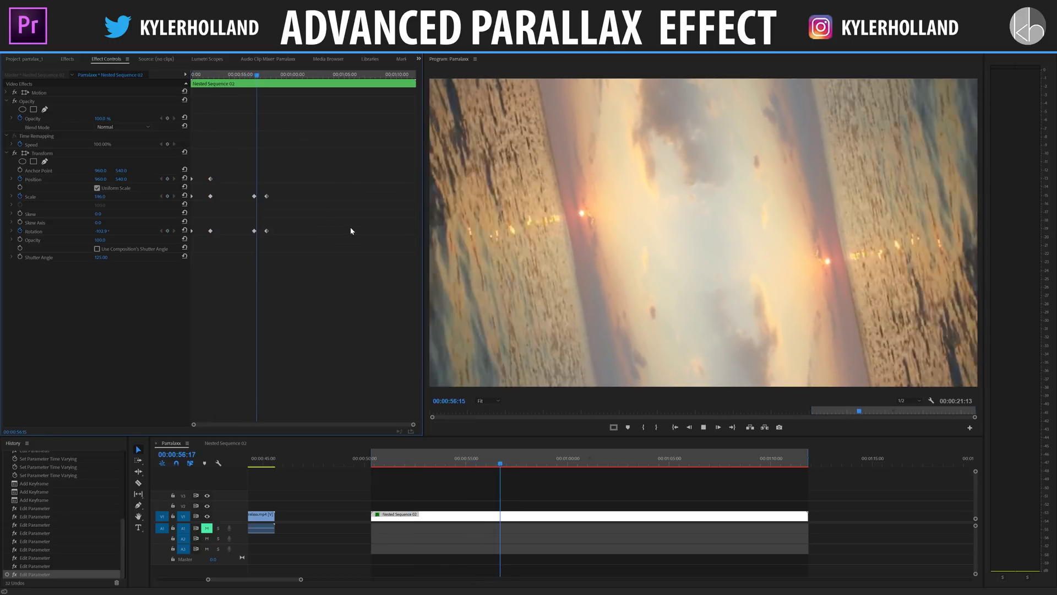
{"action": "key", "text": "space"}
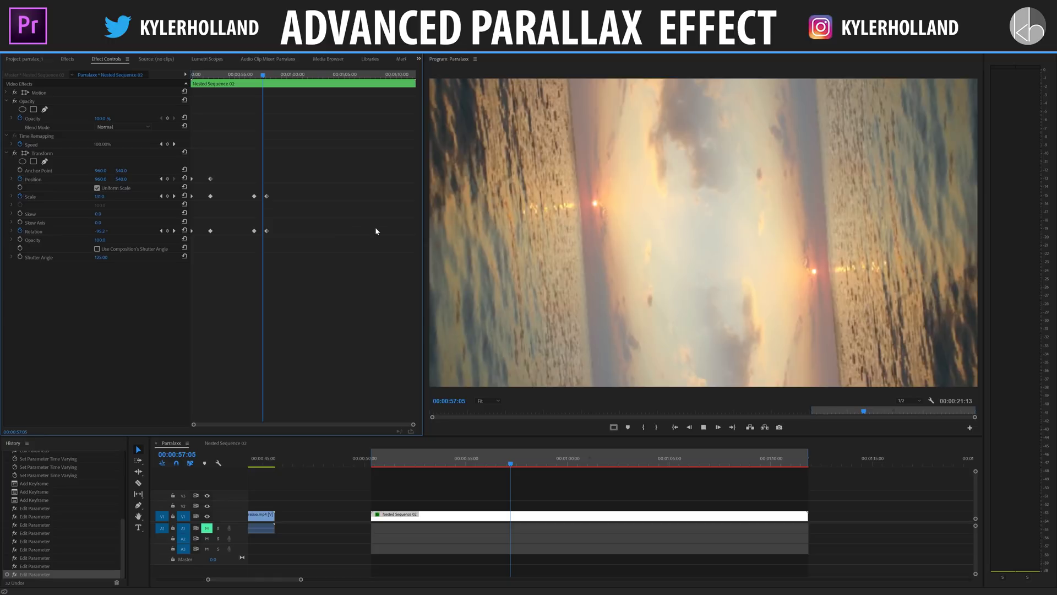
{"action": "key", "text": "Right"}
{"action": "key", "text": "Right"}
{"action": "key", "text": "Right"}
{"action": "key", "text": "Right"}
{"action": "key", "text": "Right"}
{"action": "key", "text": "Right"}
{"action": "key", "text": "Right"}
{"action": "key", "text": "Right"}
Set the scale and rotation keyframes at 00:00:56:11 to Bezier interpolation
{"action": "left_click_drag", "start_coordinate": [299, 250], "coordinate": [256, 236]}
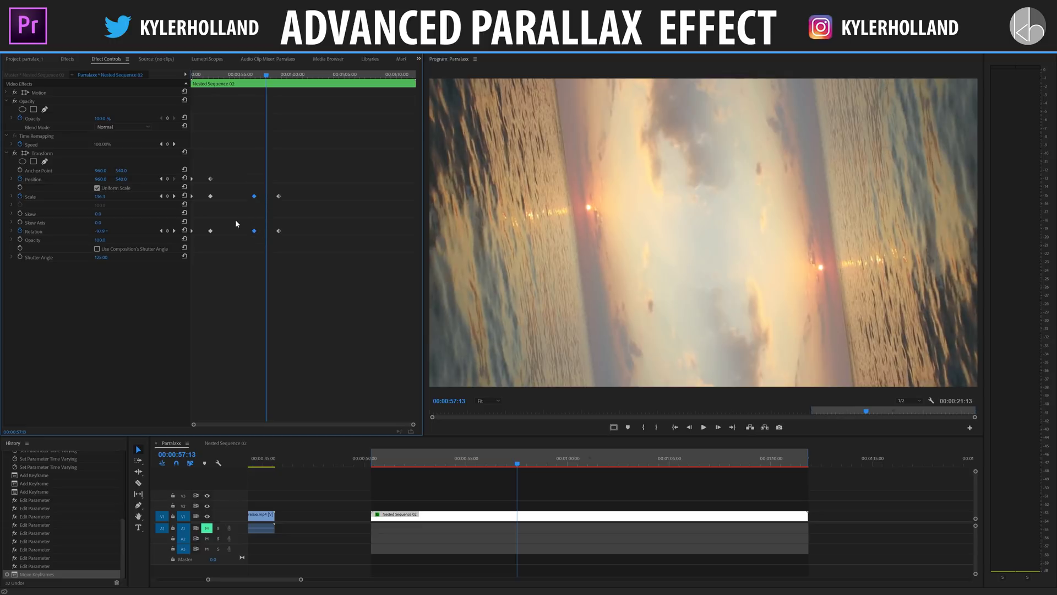
{"action": "right_click", "coordinate": [254, 198]}
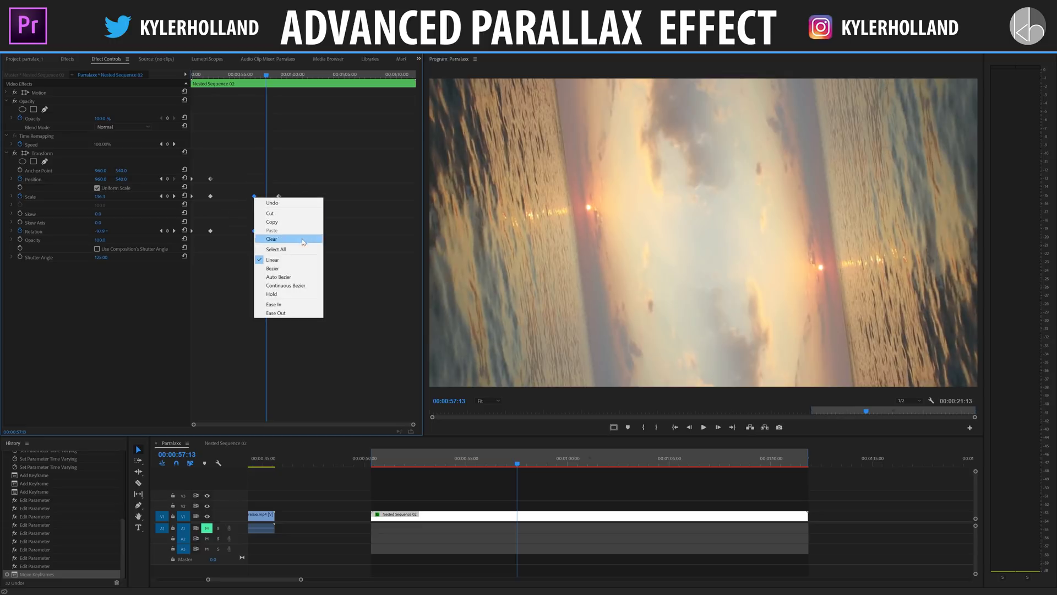
{"action": "left_click", "coordinate": [301, 268]}
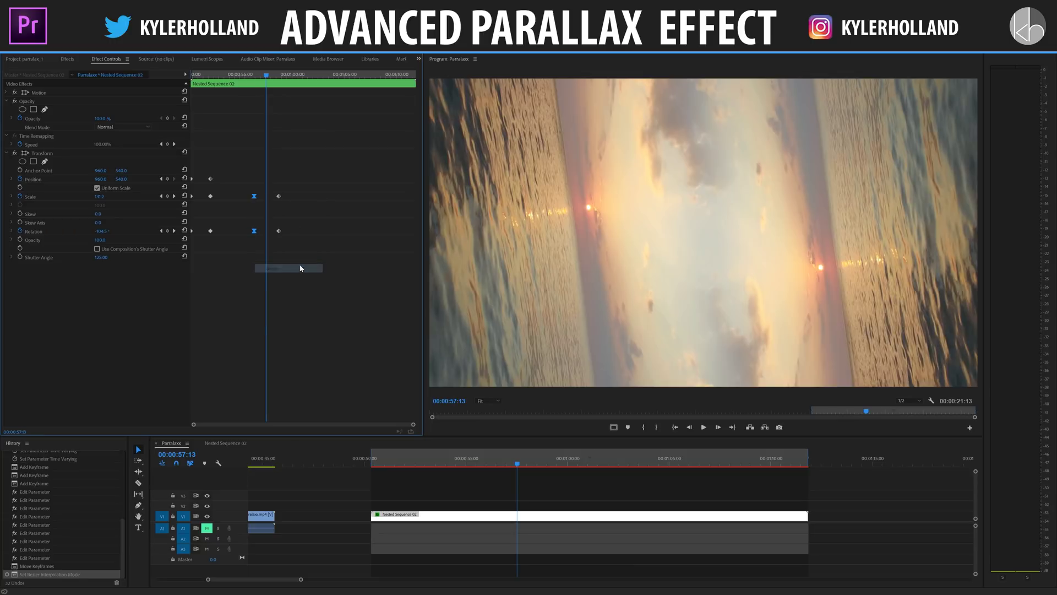
Preview the slowed rotation and apply Ease In to the final pair of scale and rotation keyframes
{"action": "left_click", "coordinate": [248, 75]}
{"action": "mouse_move", "coordinate": [256, 83]}
{"action": "left_mouse_down"}
{"action": "mouse_move", "coordinate": [279, 85]}
{"action": "mouse_move", "coordinate": [269, 84]}
{"action": "left_mouse_up"}
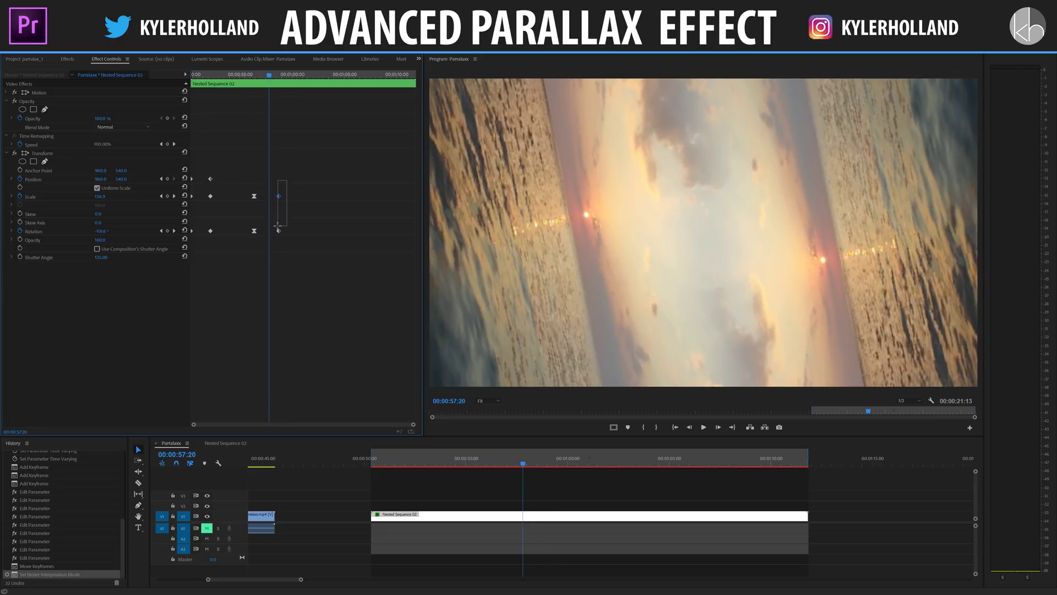
{"action": "key", "text": "space"}
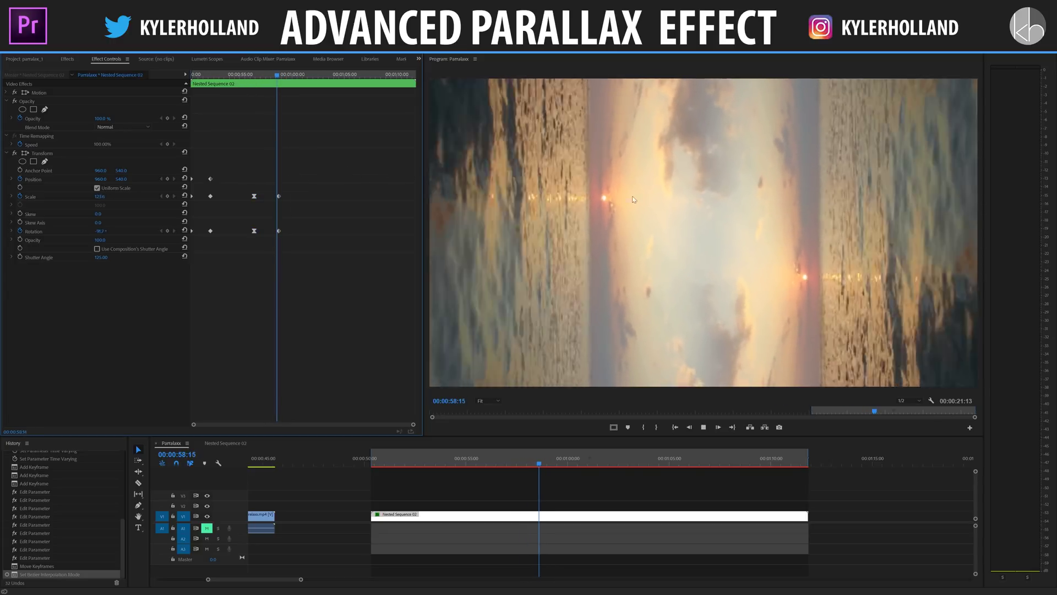
{"action": "key", "text": "space"}
{"action": "left_click_drag", "start_coordinate": [281, 189], "coordinate": [292, 235]}
{"action": "right_click", "coordinate": [280, 232]}
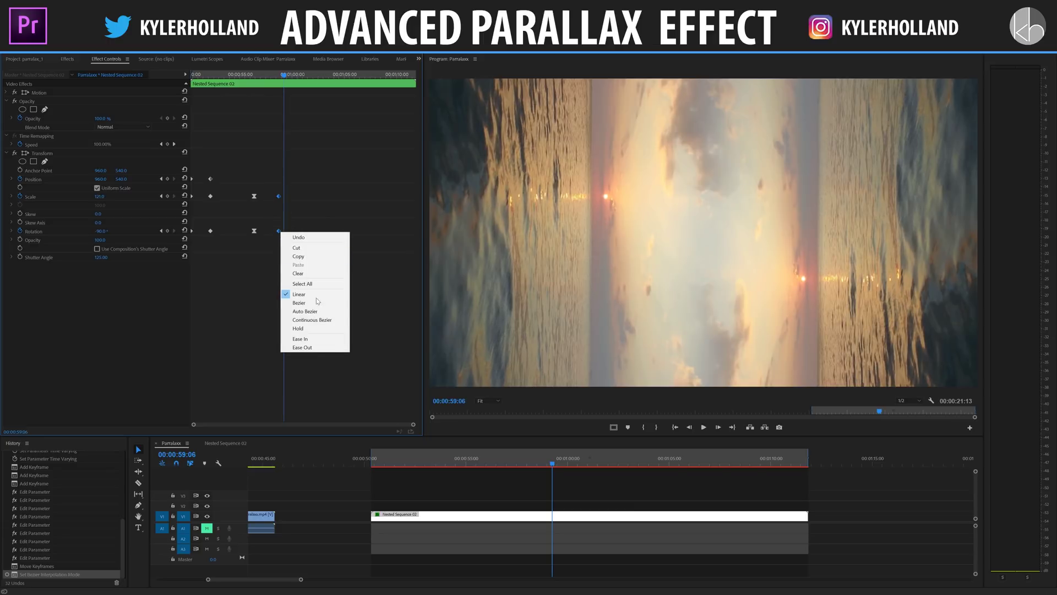
{"action": "left_click", "coordinate": [332, 343]}
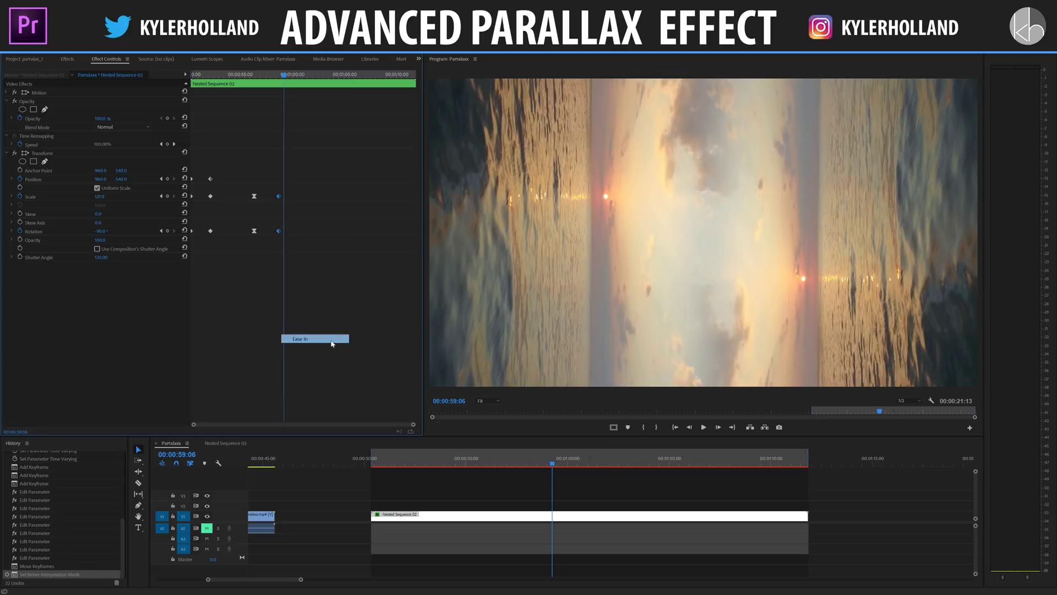
Mark the sequence's out point at 00:01:00:09 and render the marked range to play back the eased rotation
{"action": "left_click_drag", "start_coordinate": [272, 78], "coordinate": [191, 77]}
{"action": "left_click_drag", "start_coordinate": [495, 461], "coordinate": [576, 464]}
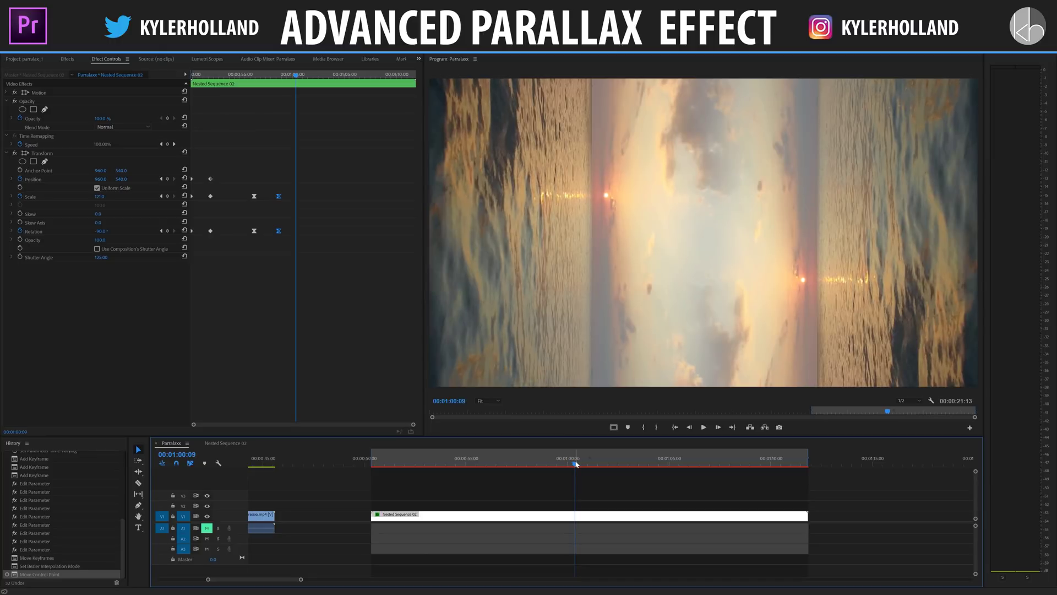
{"action": "key", "text": "o"}
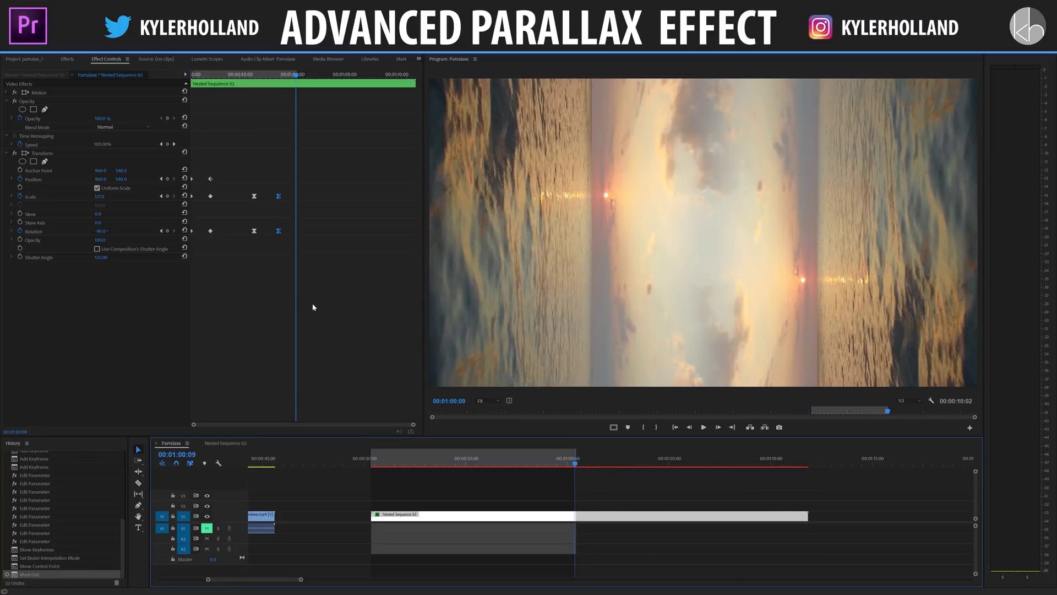
{"action": "left_click", "coordinate": [47, 27]}
{"action": "left_click", "coordinate": [68, 58]}
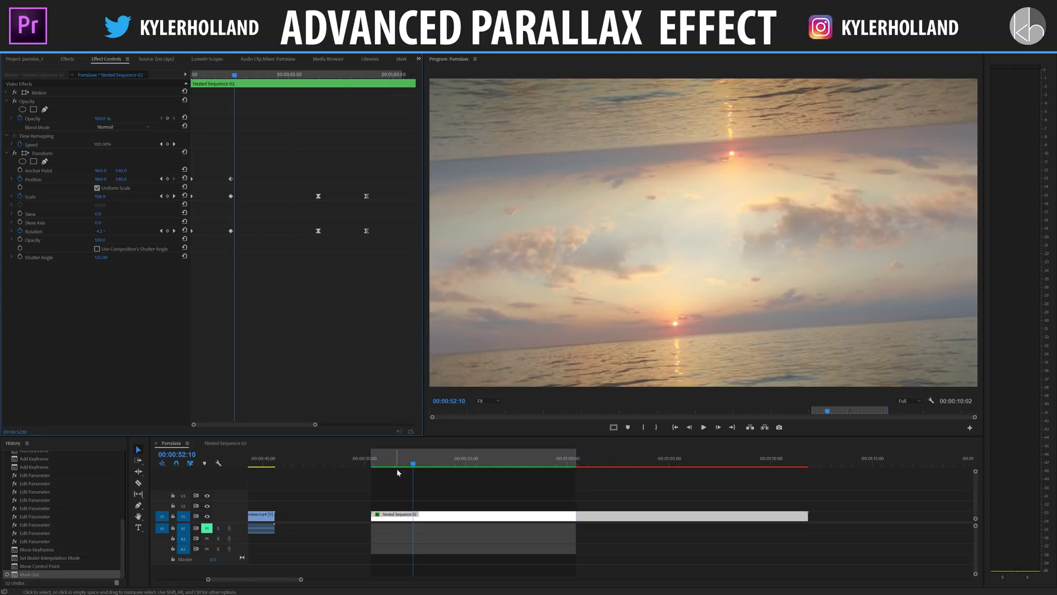
{"action": "left_click_drag", "start_coordinate": [397, 468], "coordinate": [411, 468]}
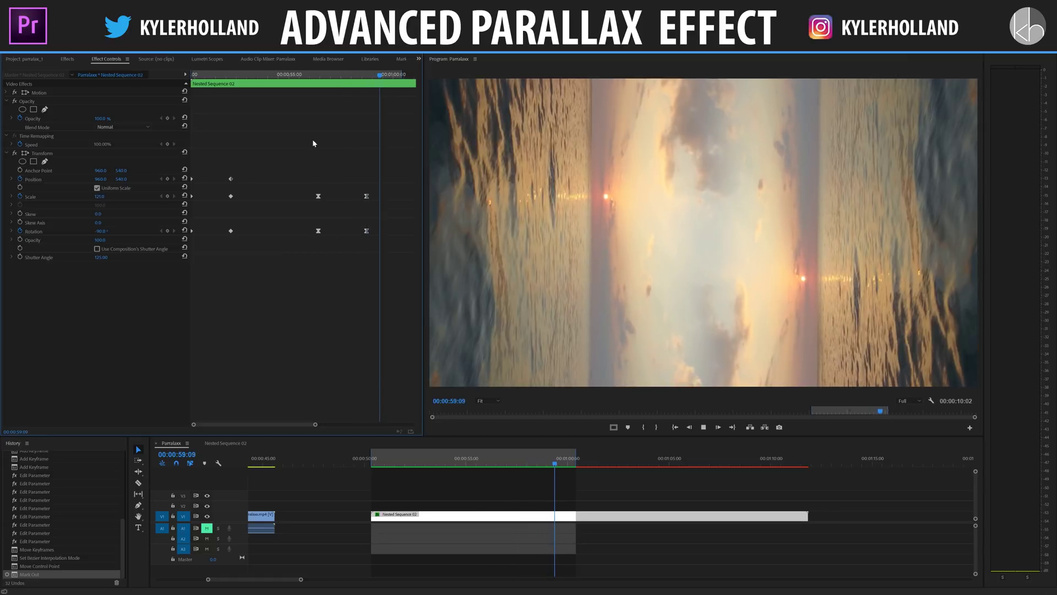
{"action": "left_click", "coordinate": [301, 78]}
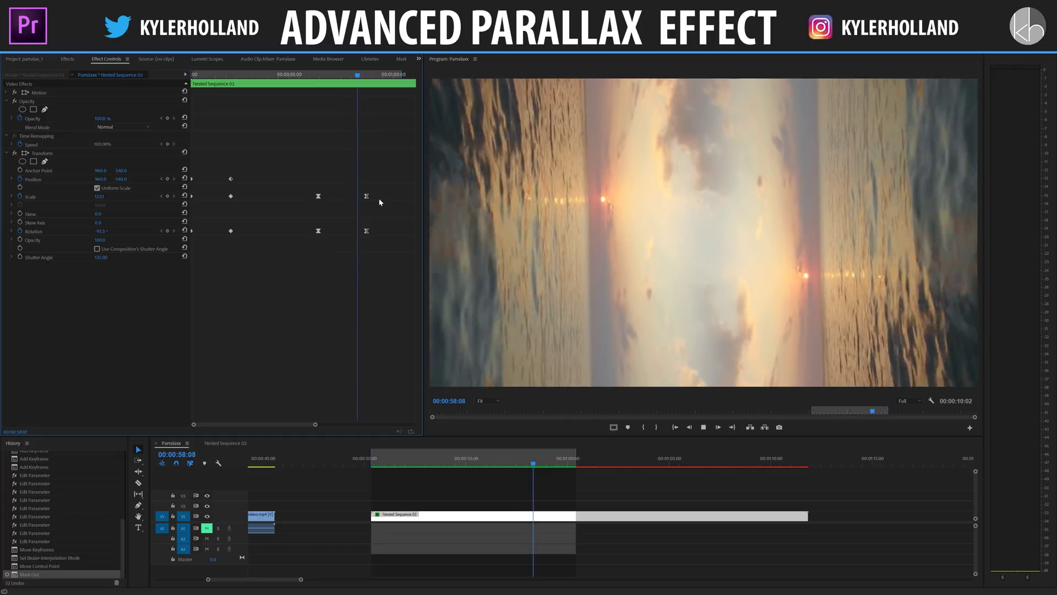
Add Transform scale and rotation keyframes at 00:00:59:14 that hold the present values
{"action": "left_click_drag", "start_coordinate": [325, 425], "coordinate": [358, 423]}
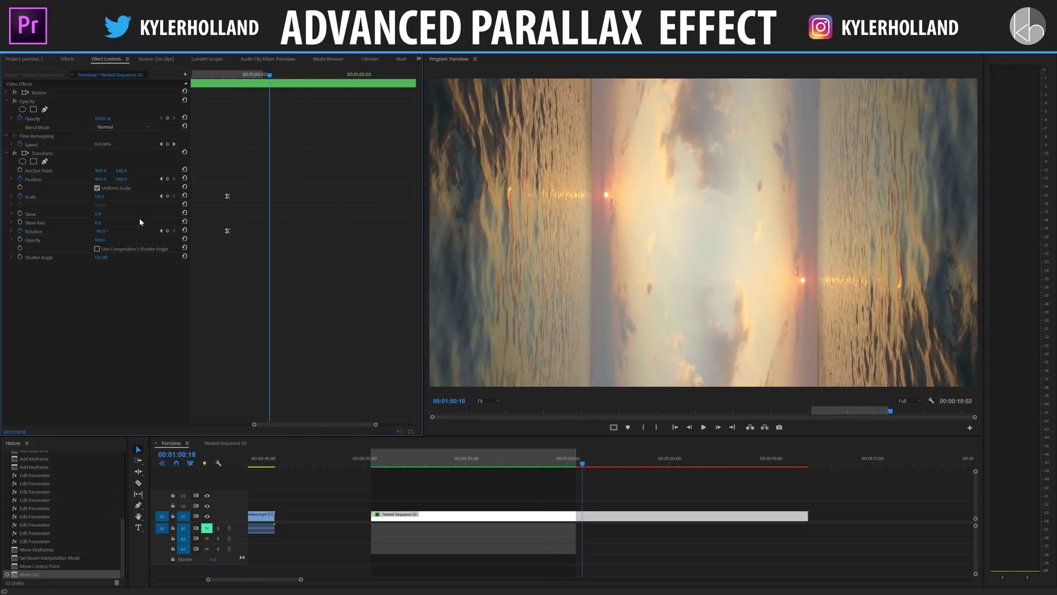
{"action": "left_click_drag", "start_coordinate": [242, 74], "coordinate": [235, 75]}
{"action": "key", "text": "space"}
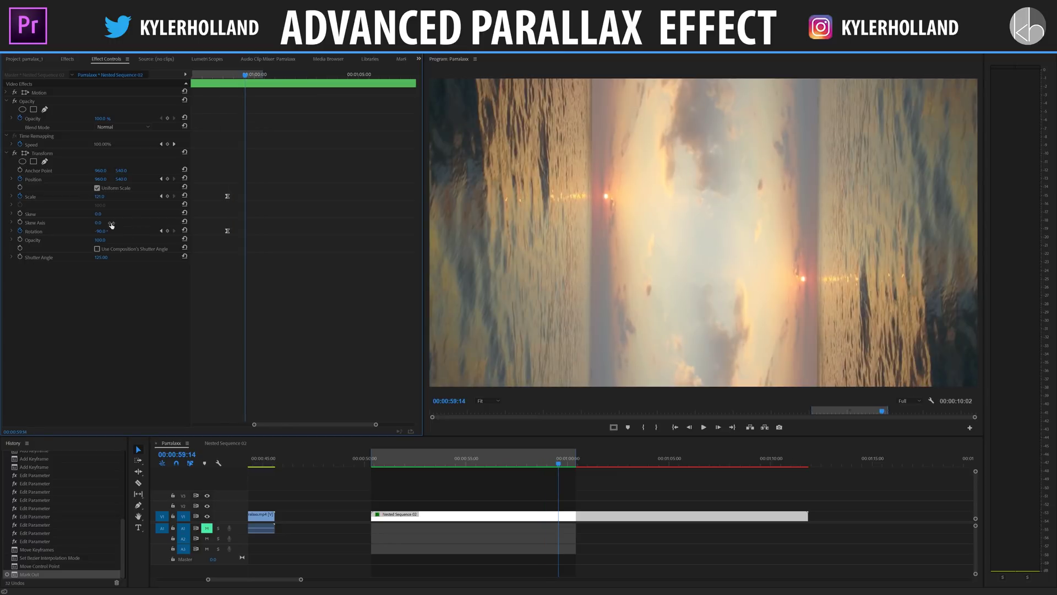
{"action": "left_click", "coordinate": [168, 196]}
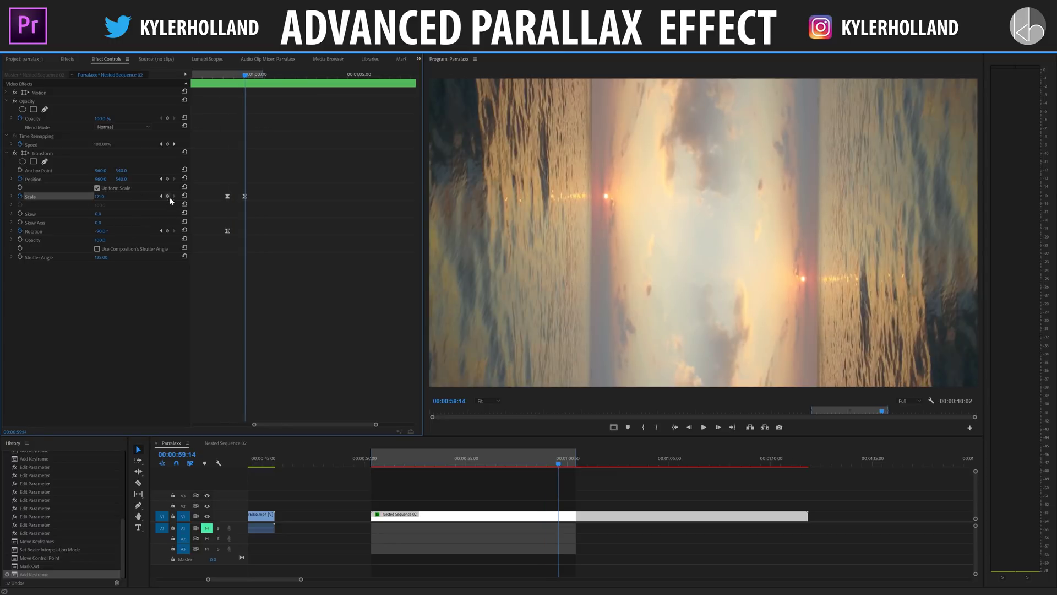
{"action": "left_click", "coordinate": [168, 231]}
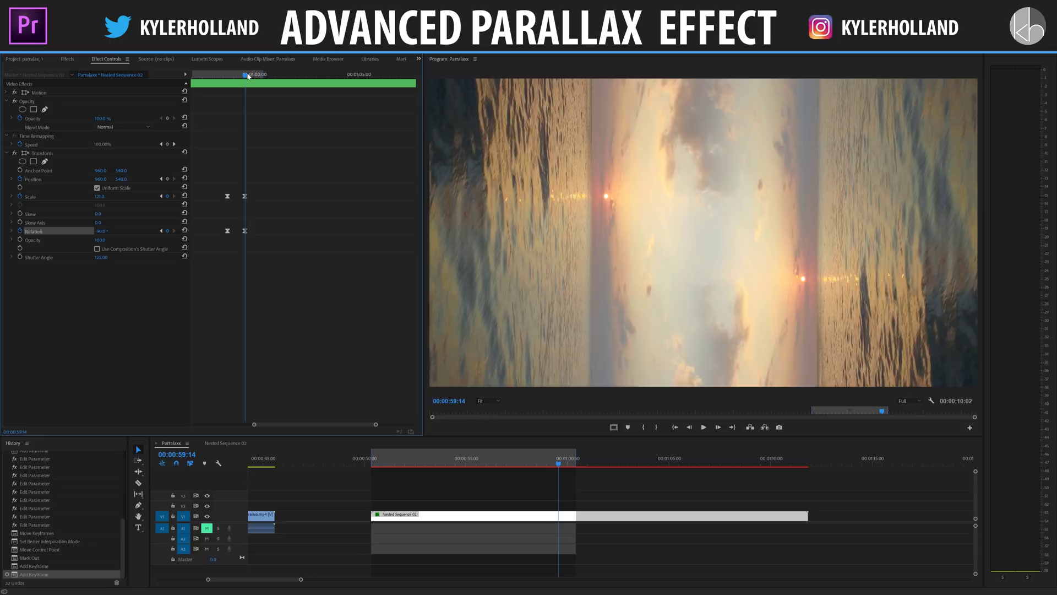
Advance to 00:01:00:15 and set the Transform scale to 200
{"action": "left_click_drag", "start_coordinate": [247, 74], "coordinate": [267, 74]}
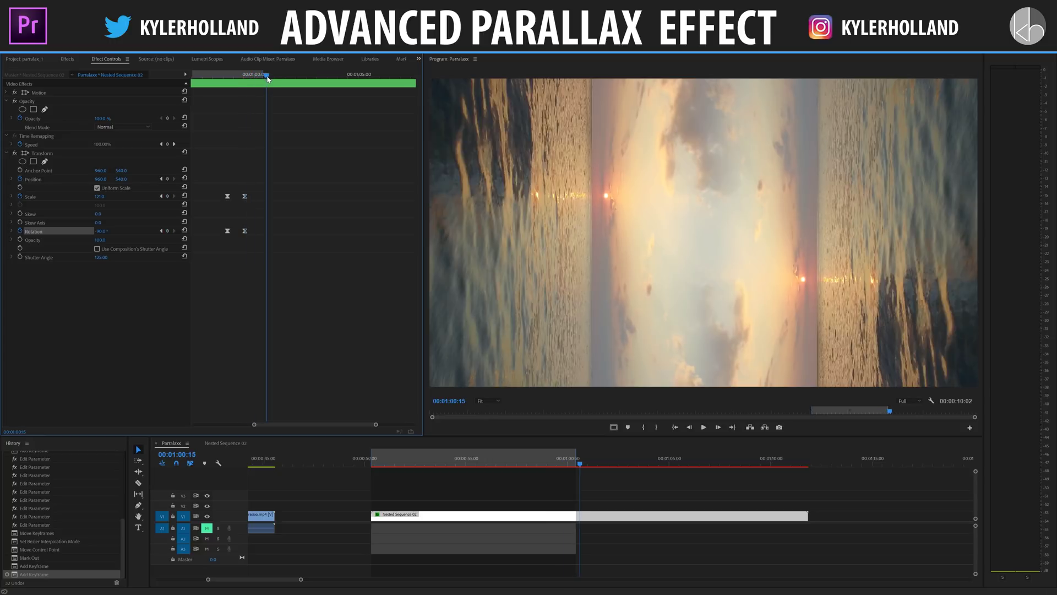
{"action": "left_click", "coordinate": [100, 197]}
{"action": "type", "text": "2"}
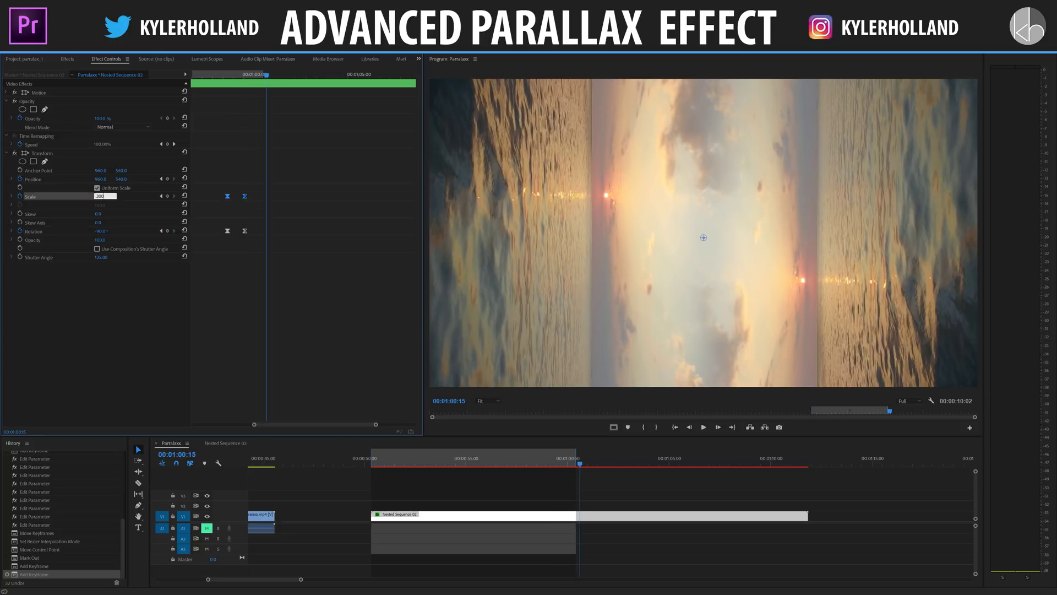
{"action": "key", "text": "Return"}
Move the scale 200 keyframe earlier to 00:00:59:20 for a fast zoom
{"action": "left_click", "coordinate": [246, 75]}
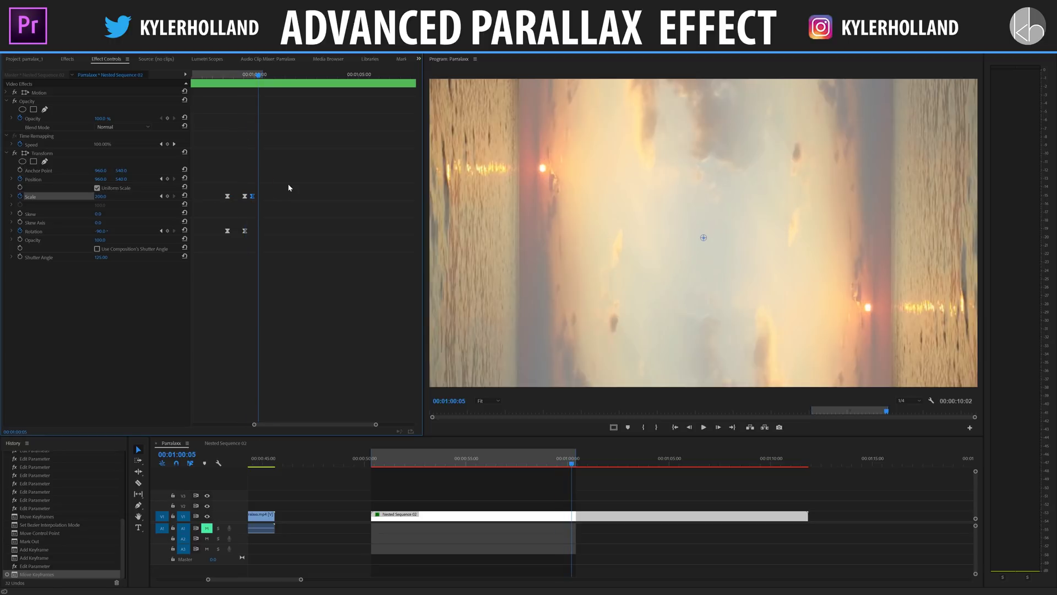
{"action": "key", "text": "equal"}
{"action": "key", "text": "equal"}
{"action": "key", "text": "equal"}
{"action": "key", "text": "minus"}
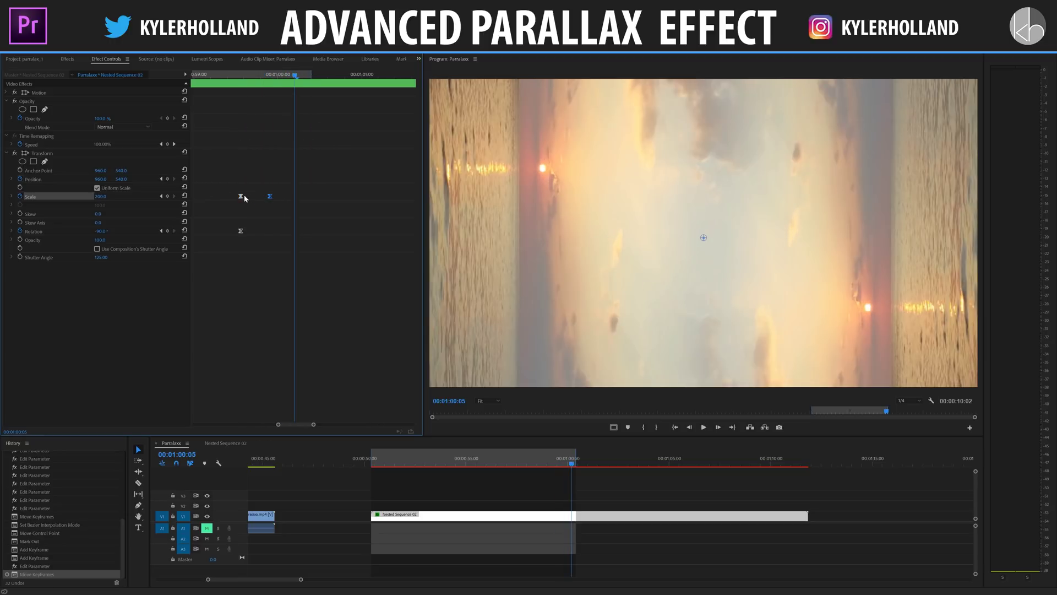
{"action": "left_click_drag", "start_coordinate": [268, 198], "coordinate": [259, 198]}
Set the Transform rotation to 0° at 00:00:59:20, in line with the scale 200 keyframe
{"action": "mouse_move", "coordinate": [271, 76]}
{"action": "left_mouse_down"}
{"action": "mouse_move", "coordinate": [247, 76]}
{"action": "mouse_move", "coordinate": [262, 87]}
{"action": "left_mouse_up"}
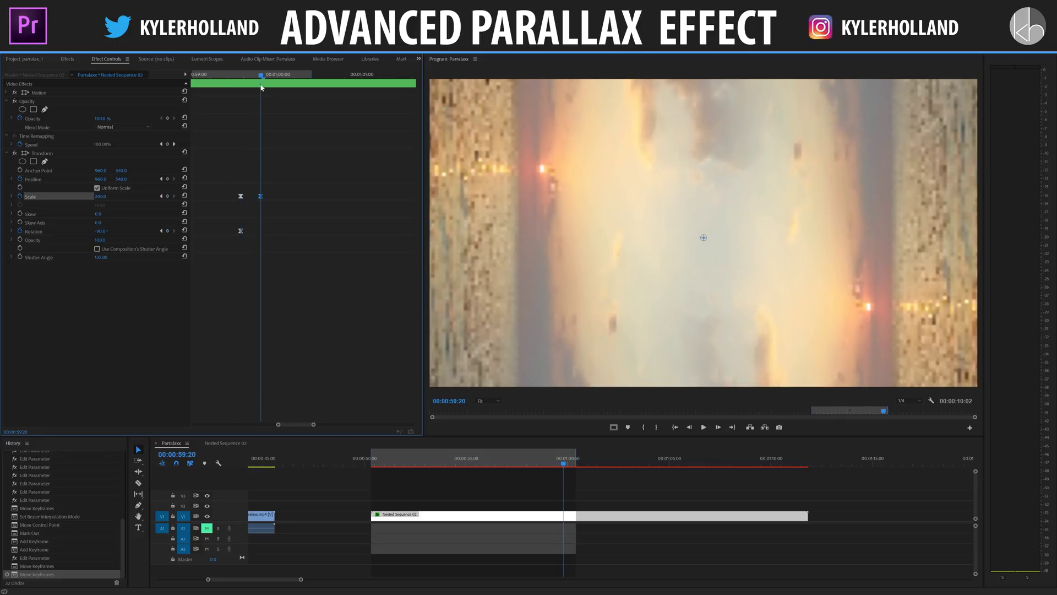
{"action": "left_click", "coordinate": [108, 230]}
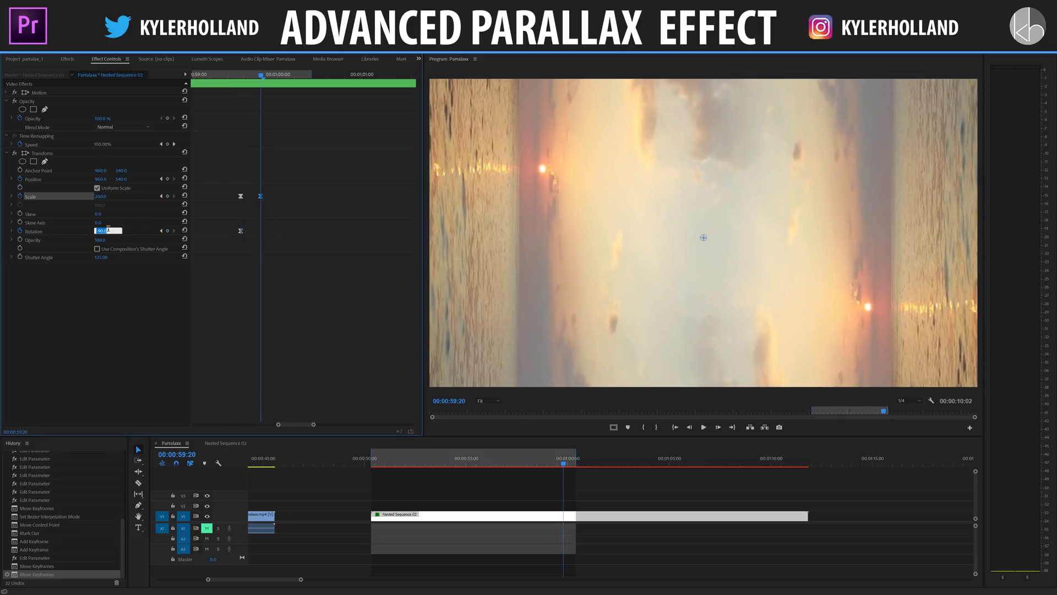
{"action": "type", "text": "0"}
{"action": "key", "text": "Return"}
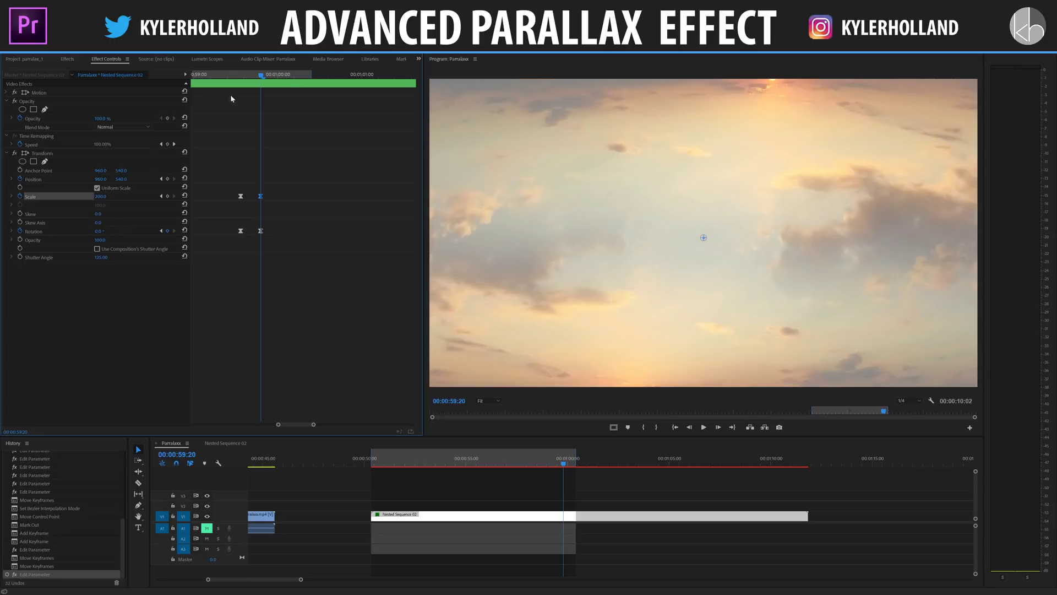
Try Transform shutter angles of 360 and 0 to compare the motion blur at 00:00:59:17
{"action": "mouse_move", "coordinate": [245, 76]}
{"action": "left_mouse_down"}
{"action": "mouse_move", "coordinate": [266, 77]}
{"action": "mouse_move", "coordinate": [244, 75]}
{"action": "mouse_move", "coordinate": [262, 76]}
{"action": "mouse_move", "coordinate": [254, 76]}
{"action": "left_mouse_up"}
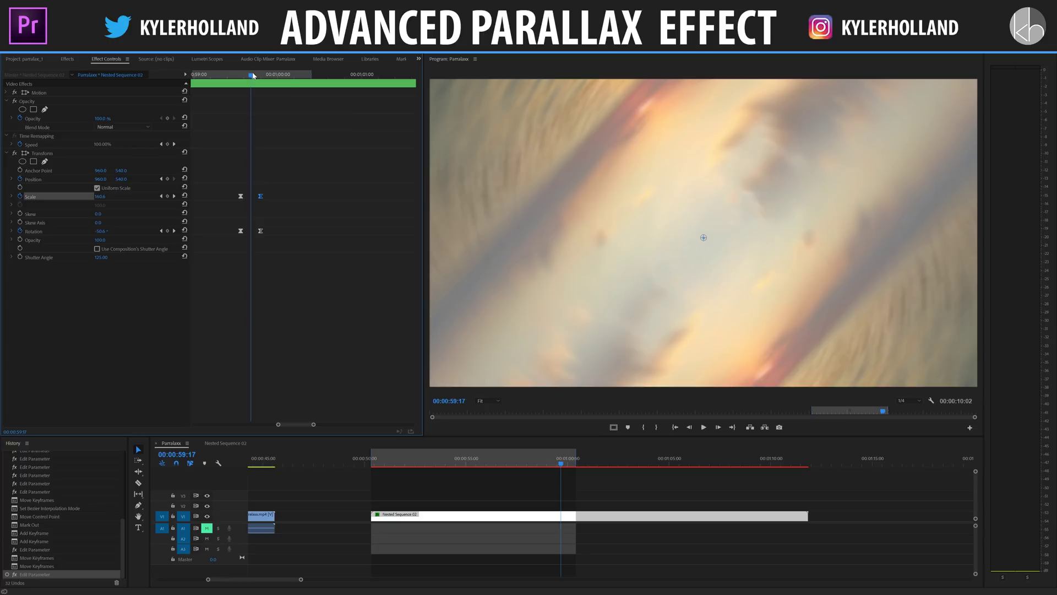
{"action": "left_click", "coordinate": [97, 257]}
{"action": "type", "text": "360"}
{"action": "key", "text": "Return"}
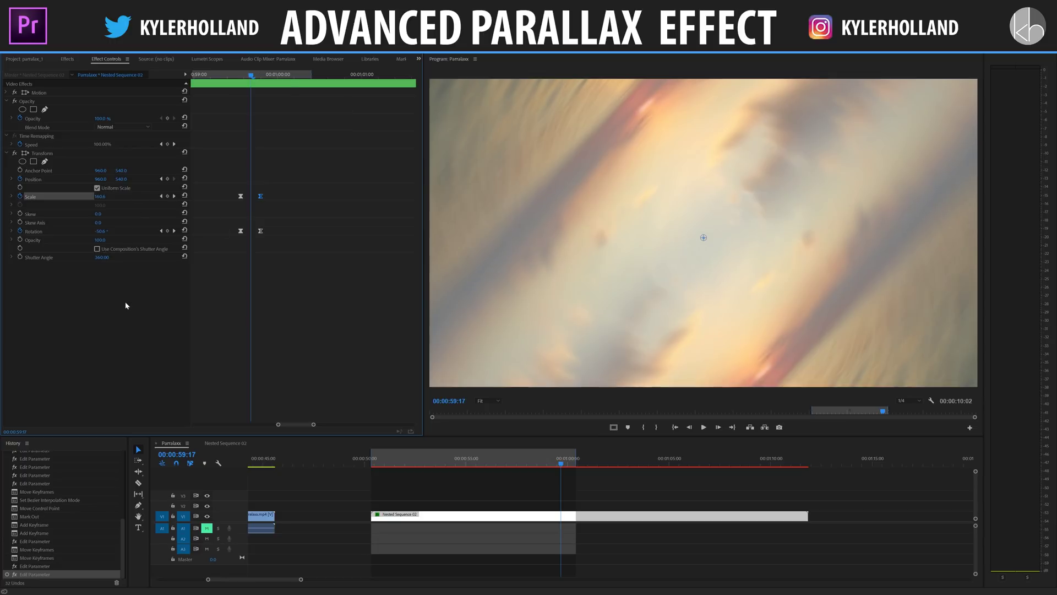
{"action": "left_click_drag", "start_coordinate": [239, 77], "coordinate": [252, 79]}
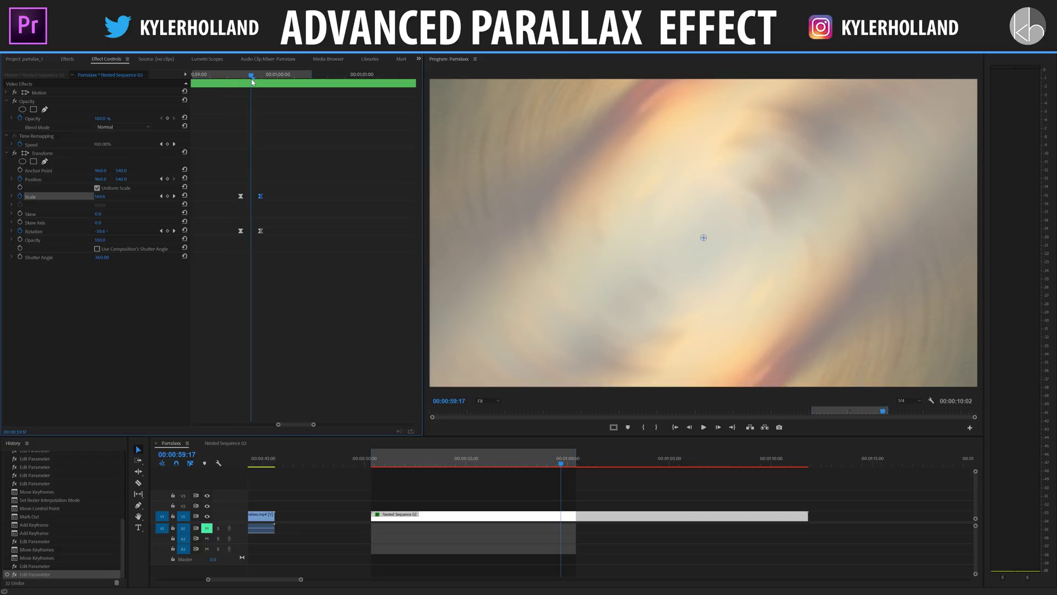
{"action": "left_click", "coordinate": [99, 257]}
{"action": "type", "text": "0"}
{"action": "key", "text": "Return"}
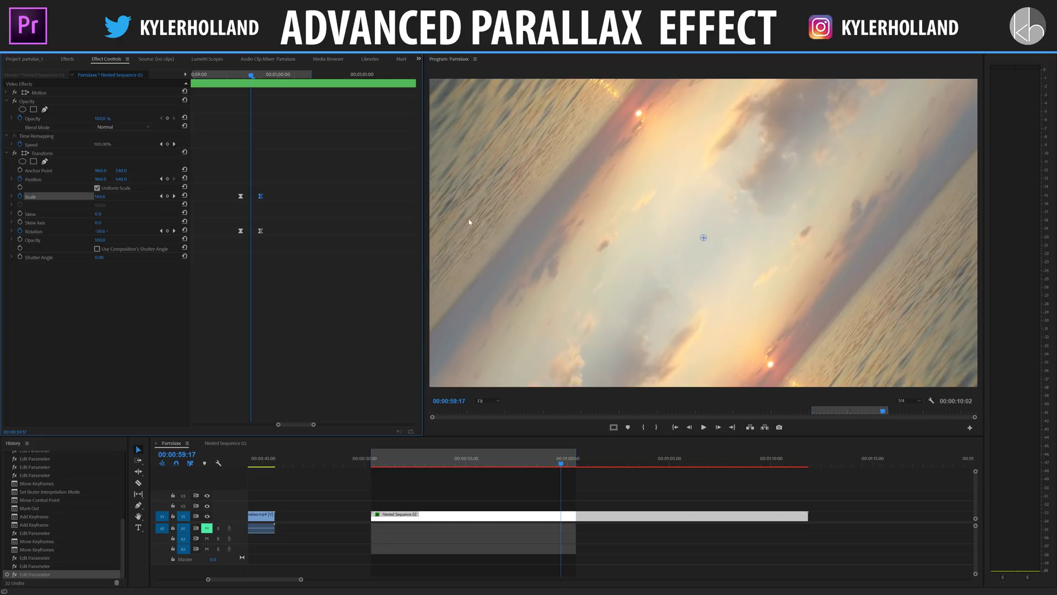
Set the Transform shutter angle to 125 and scrub through the fast spin to check its blur
{"action": "left_click", "coordinate": [100, 257]}
{"action": "type", "text": "125"}
{"action": "key", "text": "Return"}
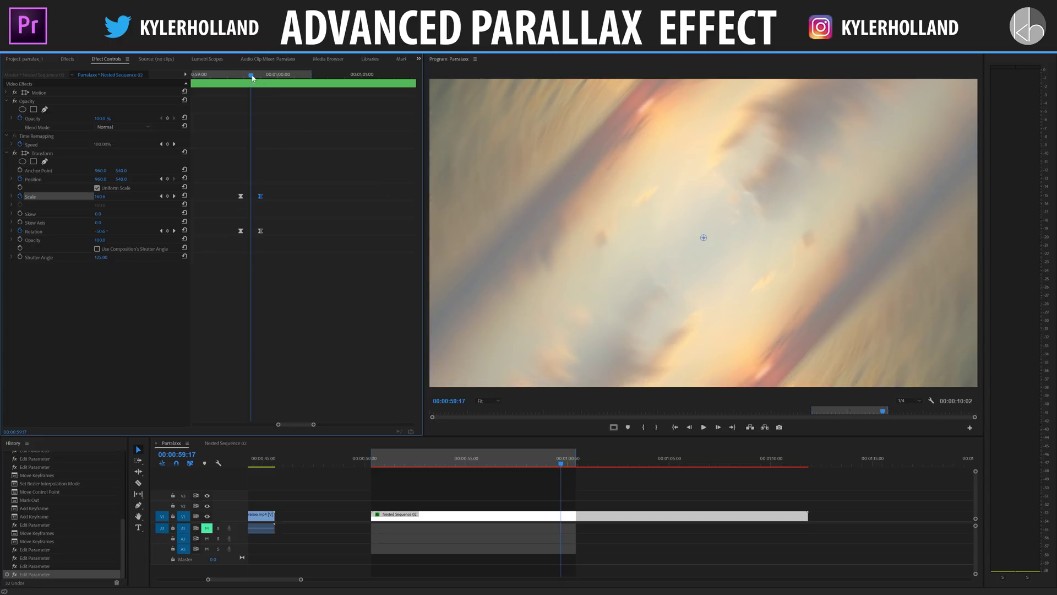
{"action": "mouse_move", "coordinate": [251, 75]}
{"action": "left_mouse_down"}
{"action": "mouse_move", "coordinate": [229, 75]}
{"action": "mouse_move", "coordinate": [246, 77]}
{"action": "left_mouse_up"}
Add final Transform keyframes near 00:01:07:15, with rotation at 360° and scale at about 80, for a slow spinning zoom-out
{"action": "left_click_drag", "start_coordinate": [260, 82], "coordinate": [394, 100]}
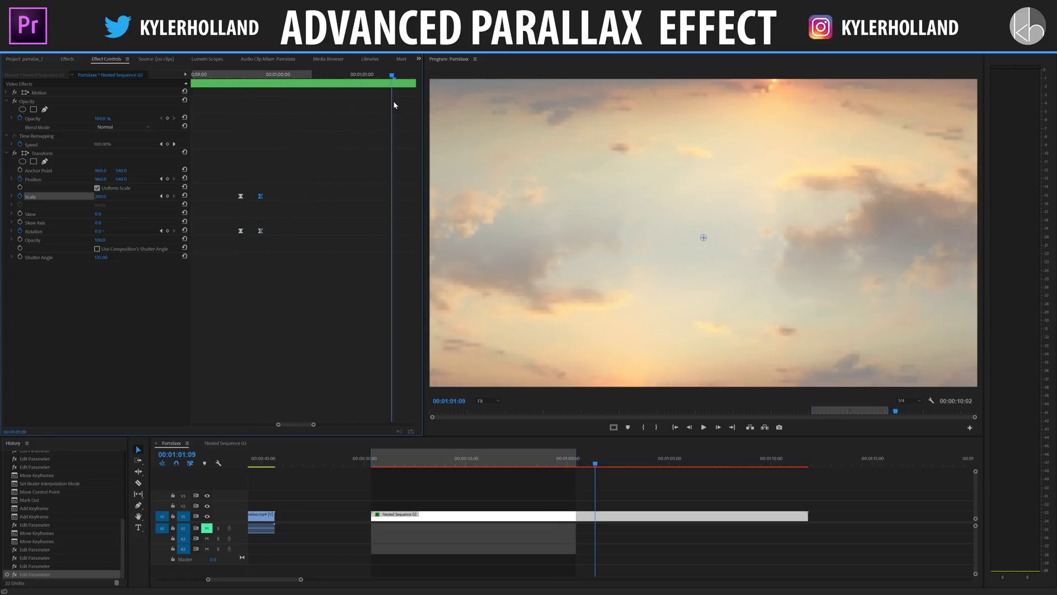
{"action": "key", "text": "minus"}
{"action": "key", "text": "minus"}
{"action": "left_click_drag", "start_coordinate": [286, 76], "coordinate": [346, 78]}
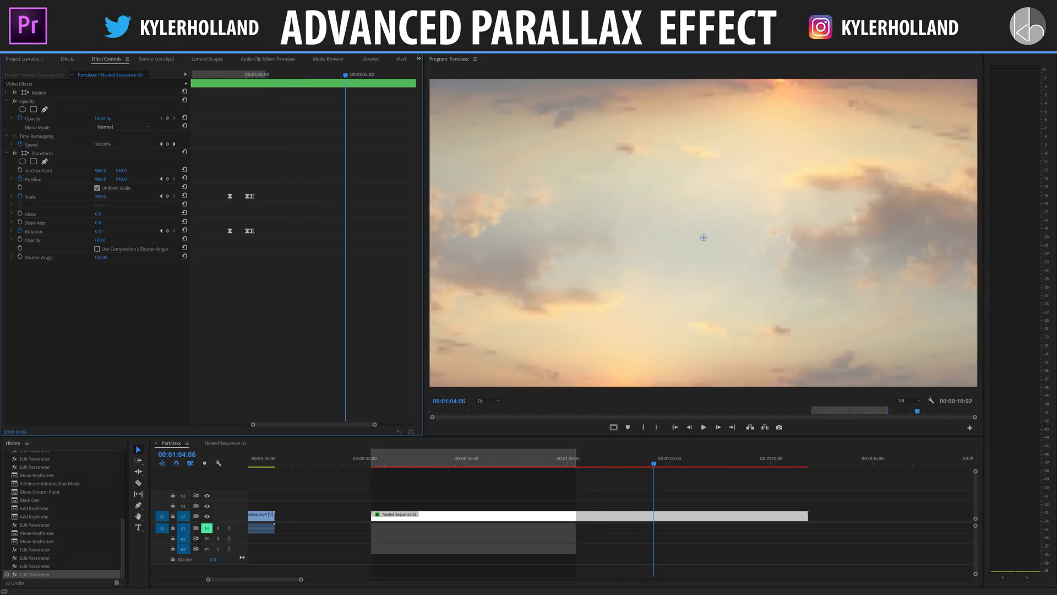
{"action": "left_click_drag", "start_coordinate": [100, 231], "coordinate": [186, 231]}
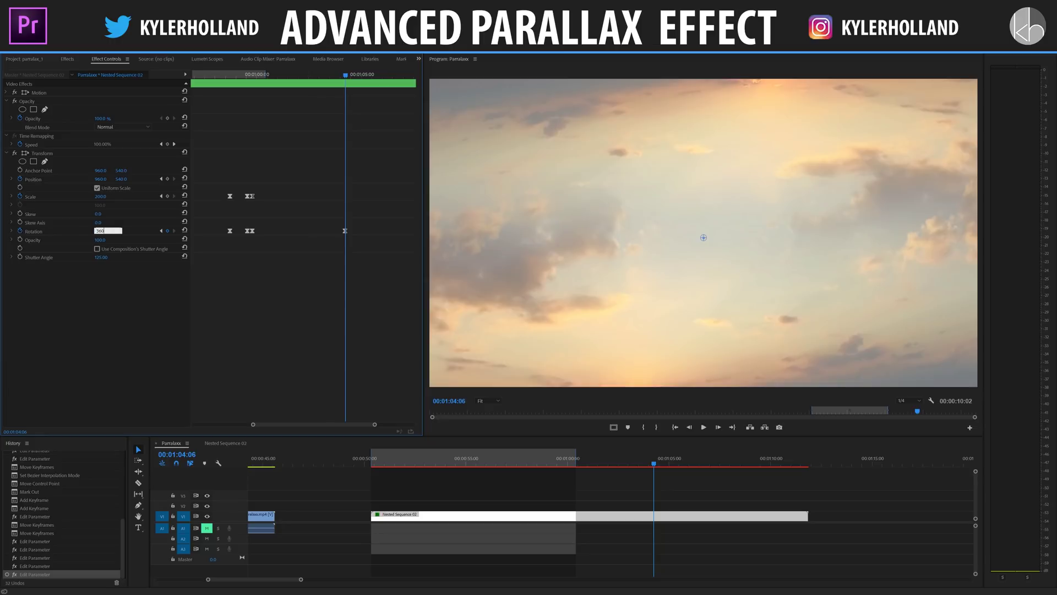
{"action": "key", "text": "Return"}
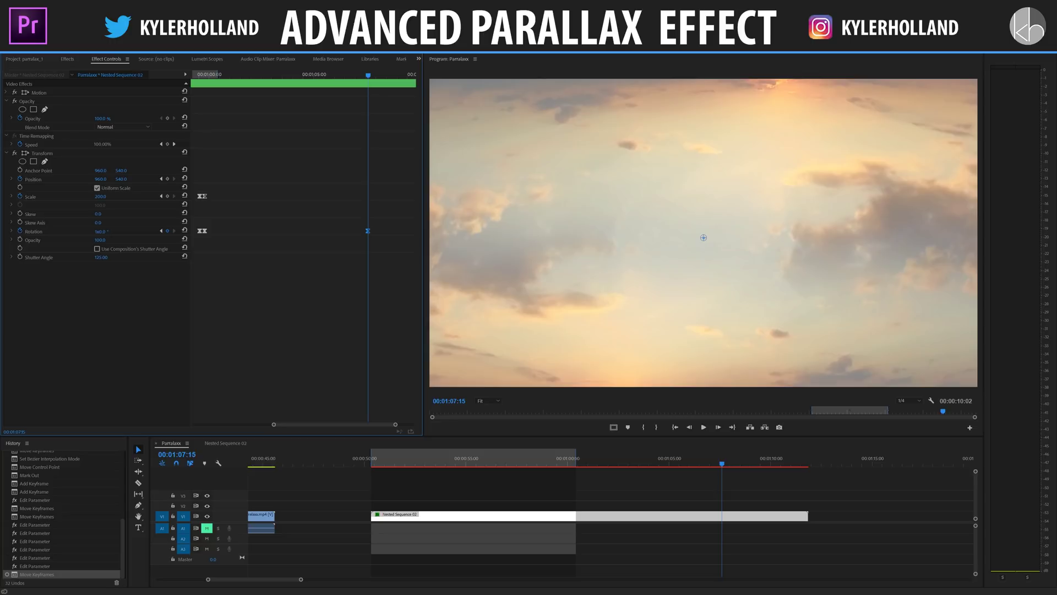
{"action": "mouse_move", "coordinate": [100, 196]}
{"action": "left_mouse_down"}
{"action": "mouse_move", "coordinate": [6, 197]}
{"action": "mouse_move", "coordinate": [96, 196]}
{"action": "left_mouse_up"}
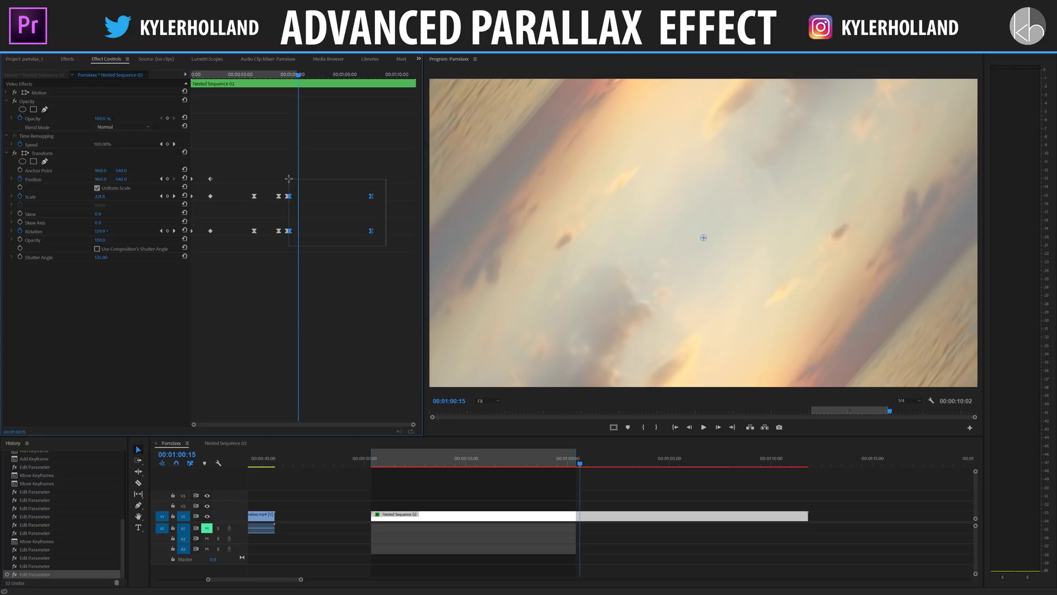
Set the last two scale keyframes and last two rotation keyframes, starting at 00:00:59:20, to Linear interpolation
{"action": "left_click_drag", "start_coordinate": [288, 179], "coordinate": [289, 179]}
{"action": "key", "text": "equal"}
{"action": "key", "text": "equal"}
{"action": "right_click", "coordinate": [269, 231]}
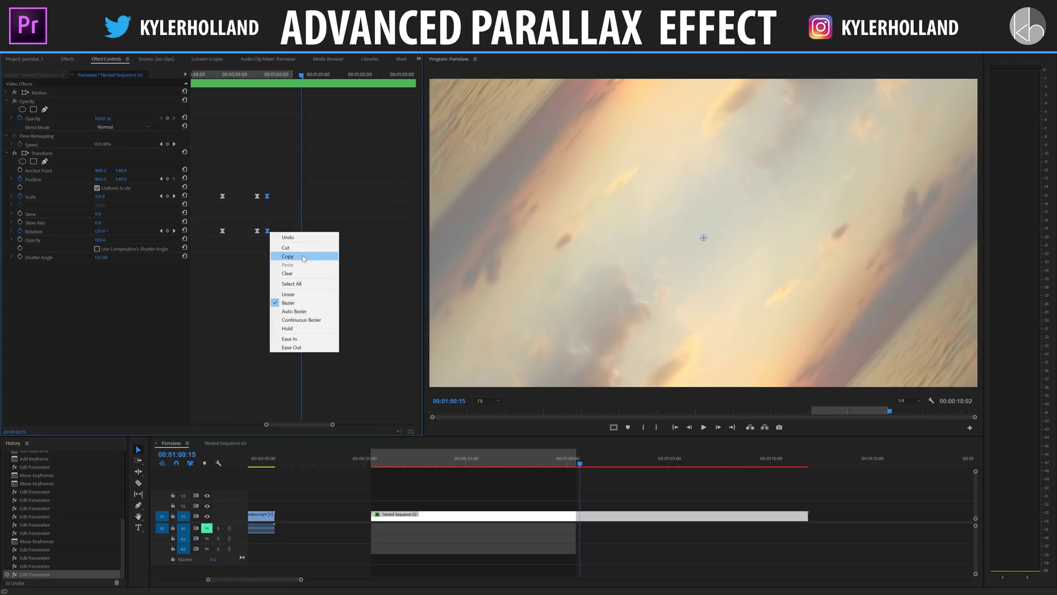
{"action": "left_click", "coordinate": [302, 294]}
Play back from just before the fast spin to check how it leads into the slow rotation
{"action": "left_click", "coordinate": [257, 75]}
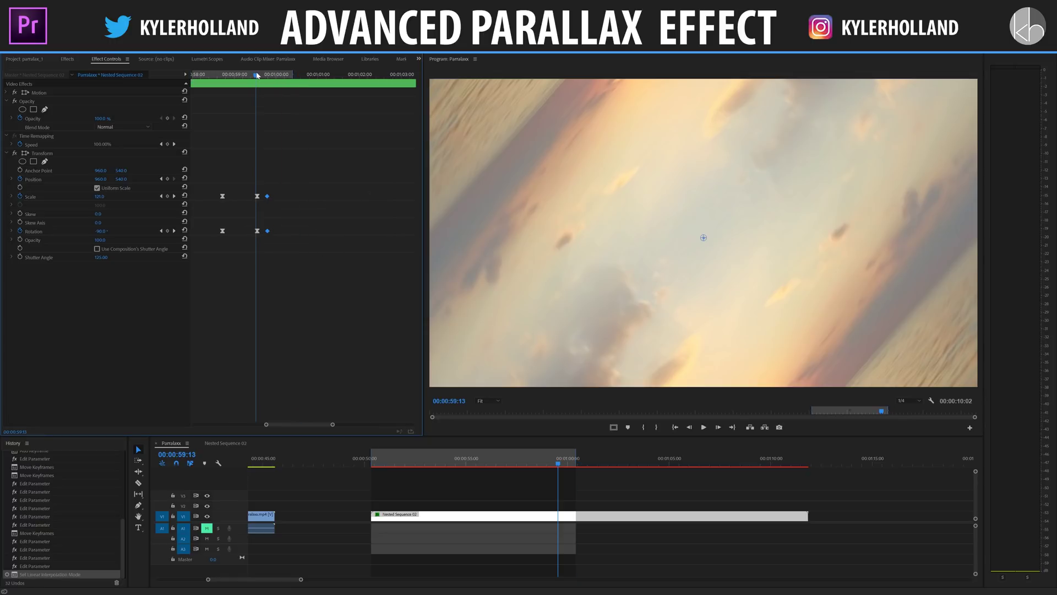
{"action": "left_click_drag", "start_coordinate": [255, 75], "coordinate": [246, 75]}
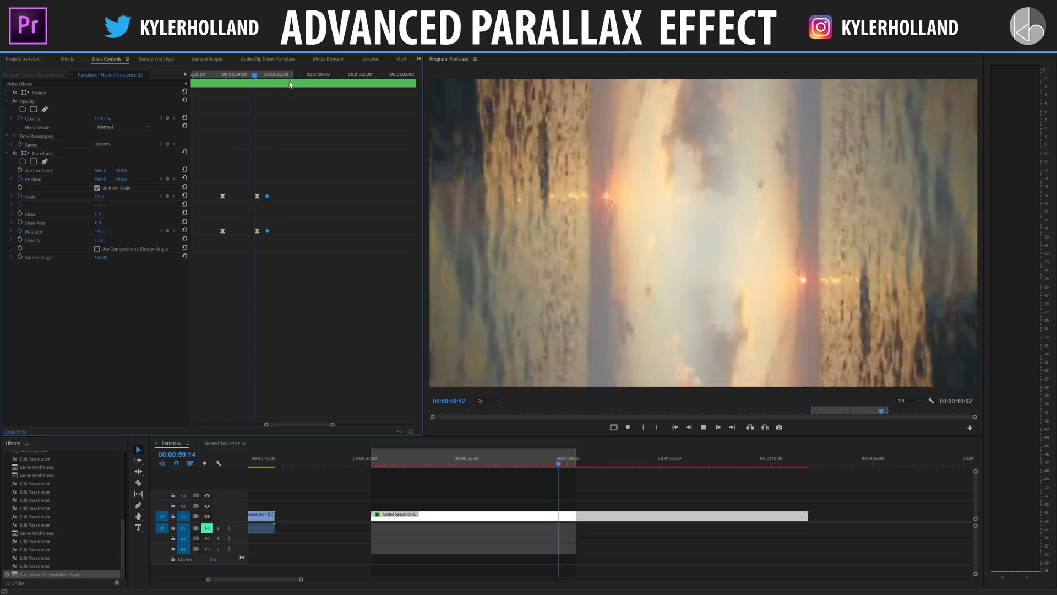
{"action": "mouse_move", "coordinate": [252, 77]}
{"action": "left_mouse_down"}
{"action": "mouse_move", "coordinate": [270, 76]}
{"action": "mouse_move", "coordinate": [256, 77]}
{"action": "left_mouse_up"}
{"action": "key", "text": "space"}
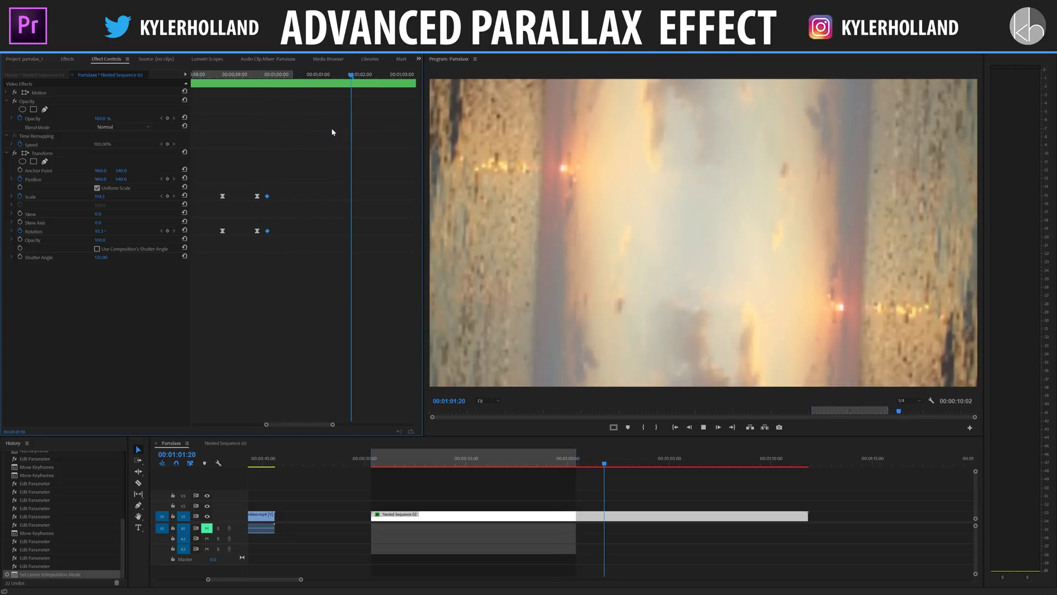
{"action": "key", "text": "space"}
Try Ease In on the final scale and rotation keyframes and play back the animation from about 00:00:58:22
{"action": "key", "text": "minus"}
{"action": "key", "text": "minus"}
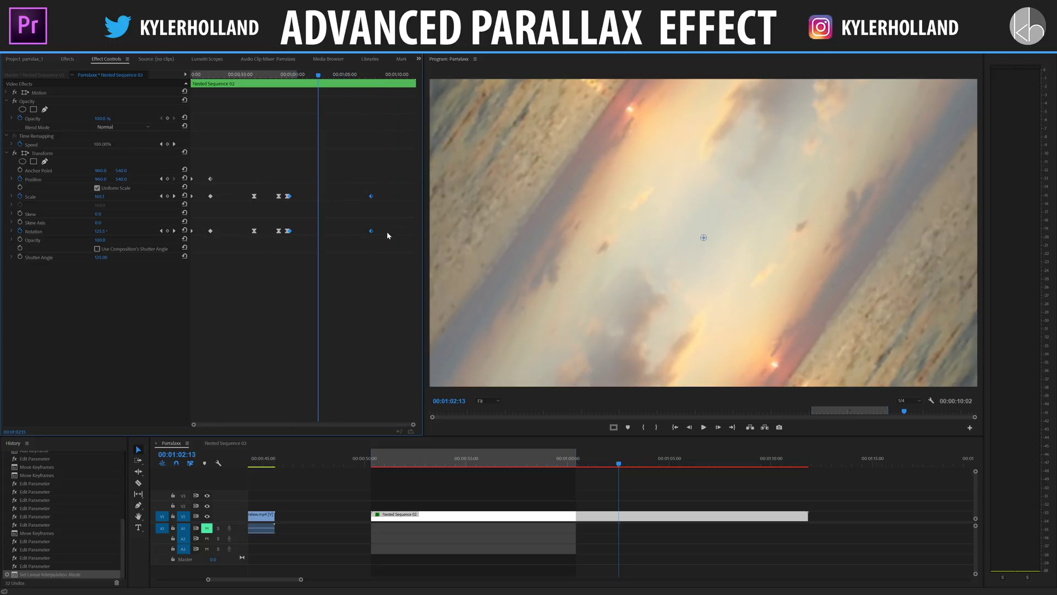
{"action": "right_click", "coordinate": [373, 196]}
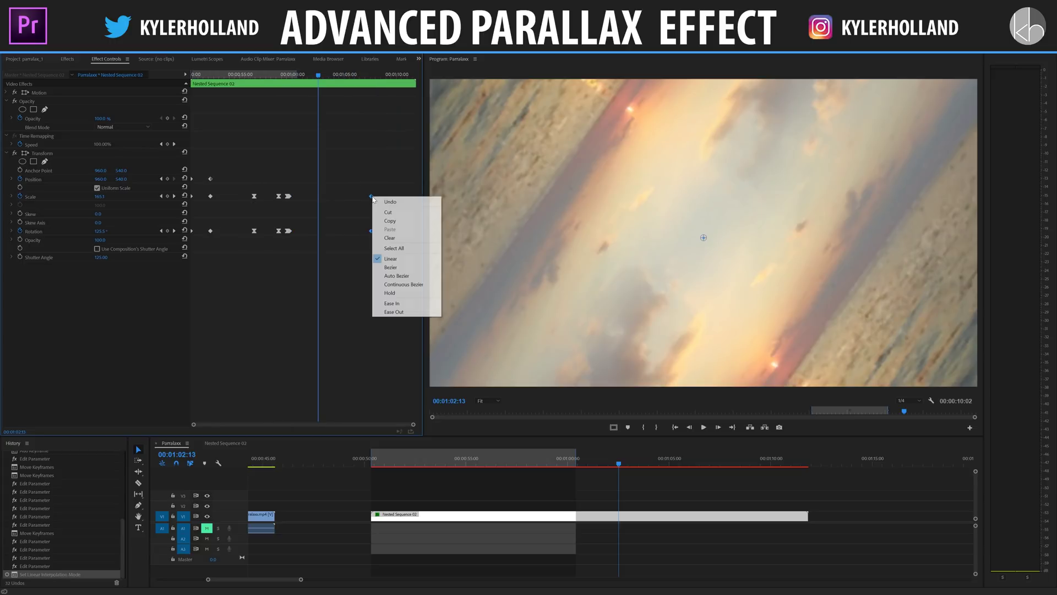
{"action": "left_click", "coordinate": [392, 303]}
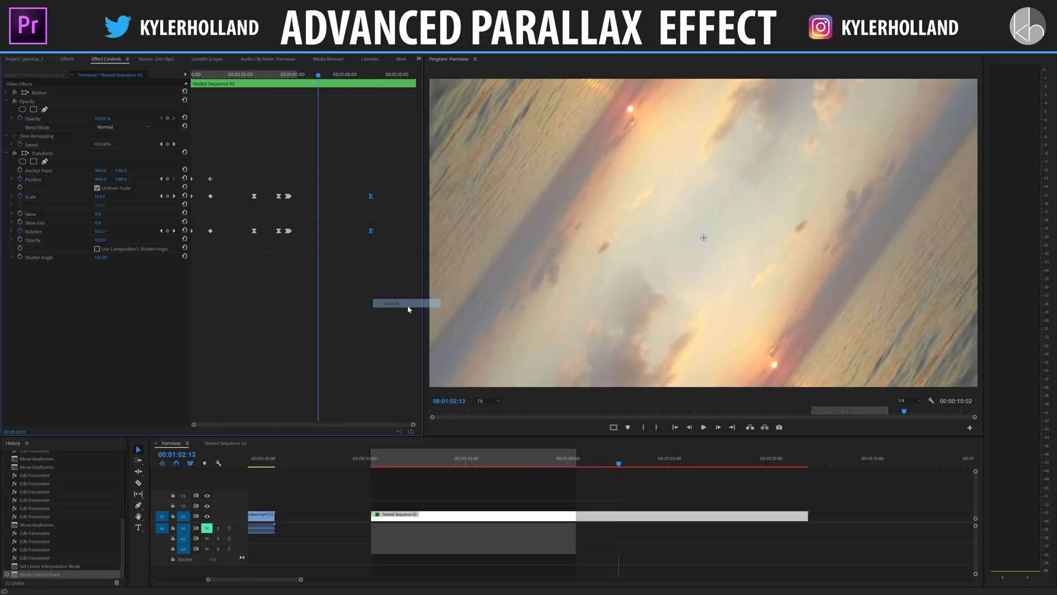
{"action": "left_click", "coordinate": [282, 76]}
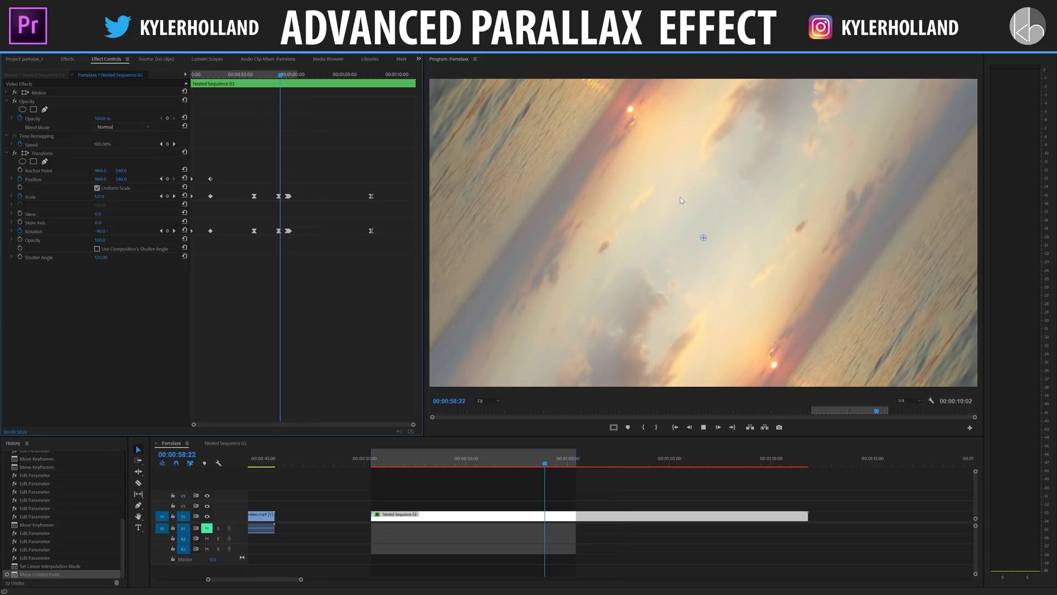
{"action": "key", "text": "space"}
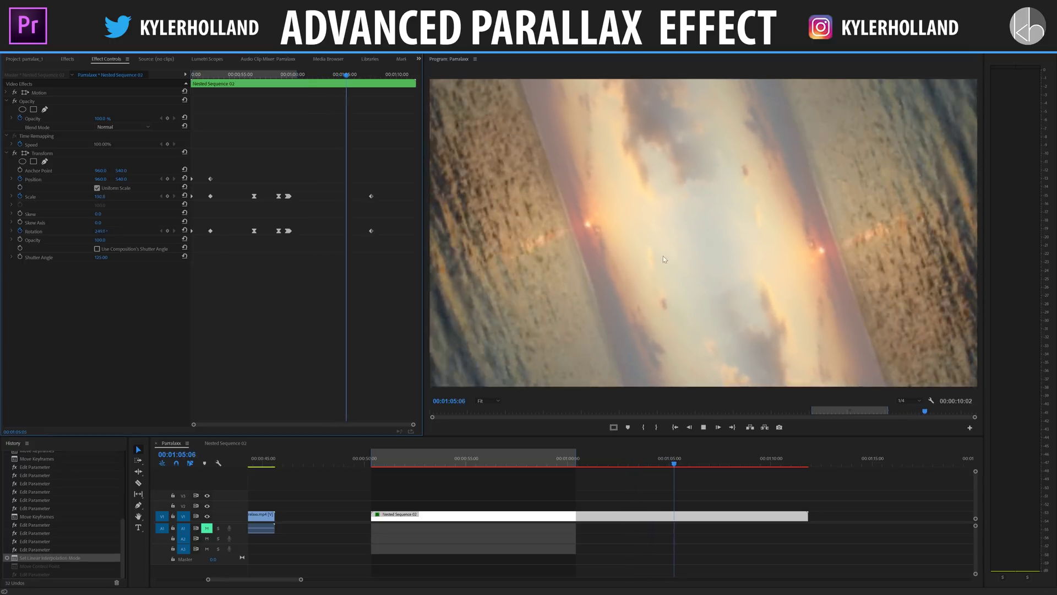
Review the end of the slow zoom-out, mark the sequence out point at about 00:01:06 and render the marked range
{"action": "key", "text": "space"}
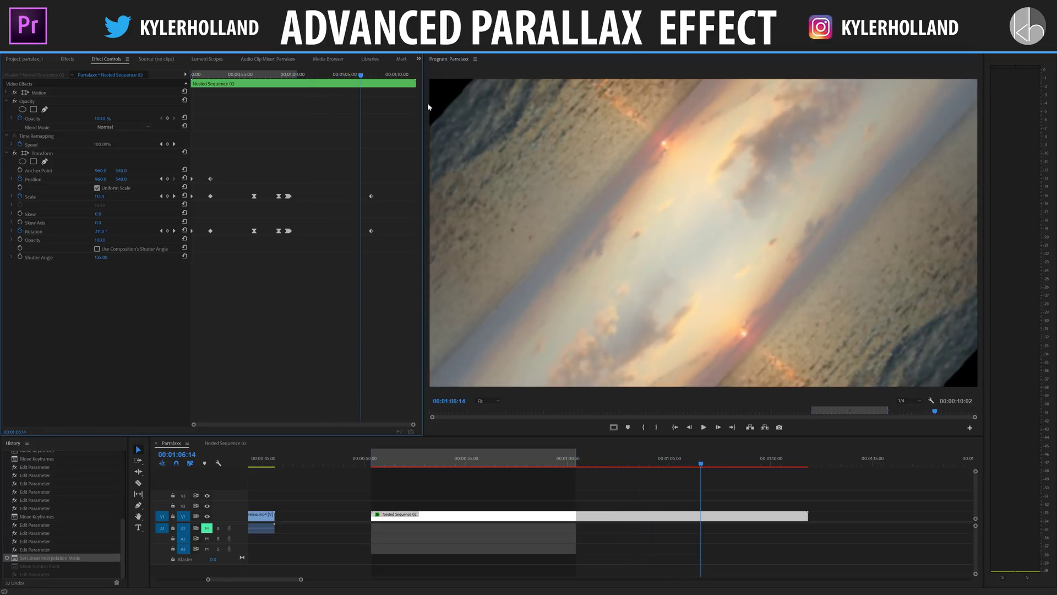
{"action": "key", "text": "space"}
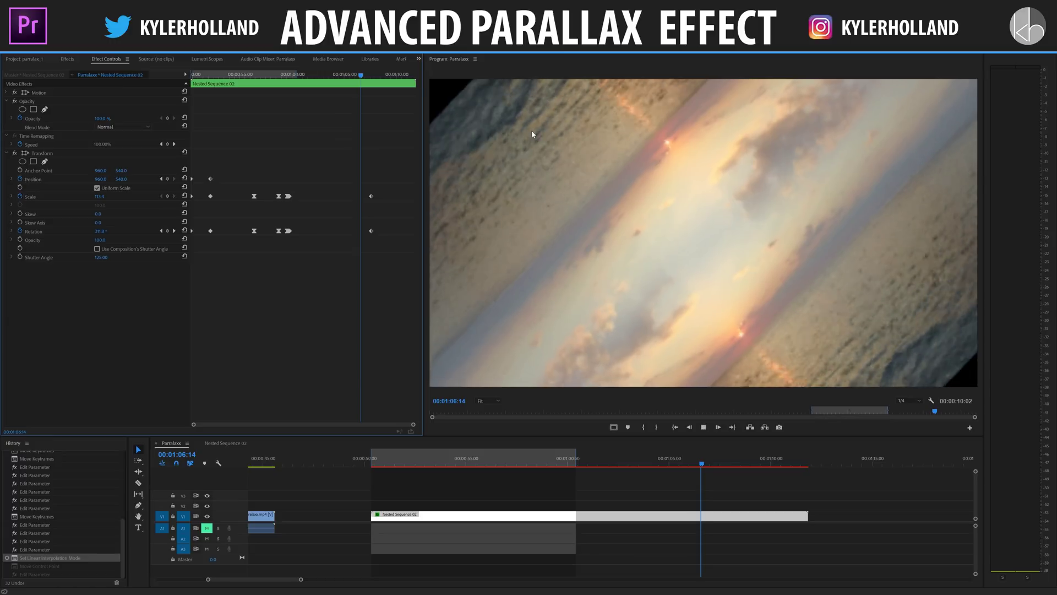
{"action": "key", "text": "space"}
{"action": "key", "text": "space"}
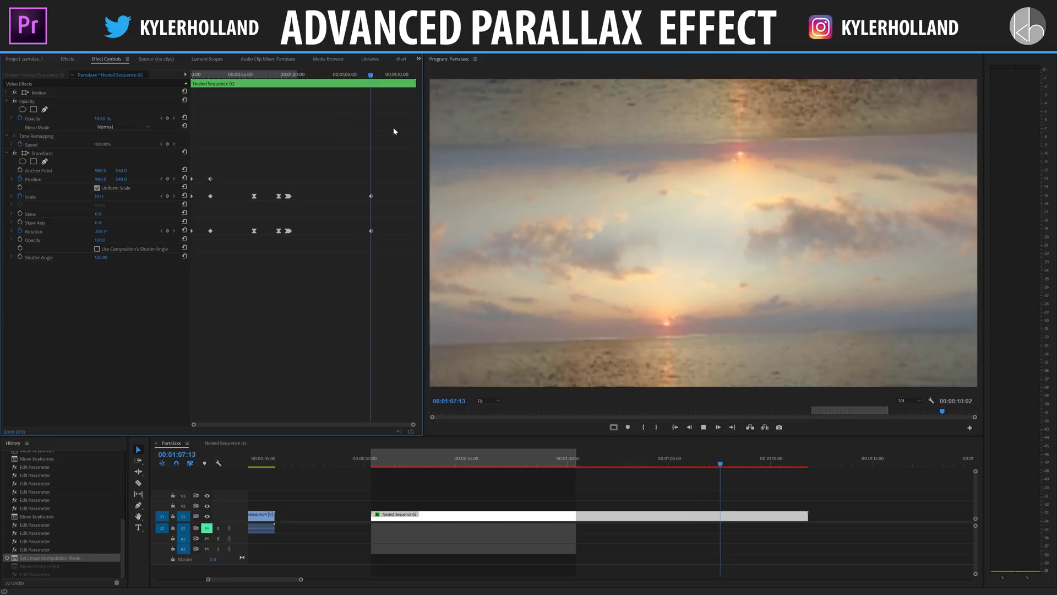
{"action": "left_click", "coordinate": [356, 74]}
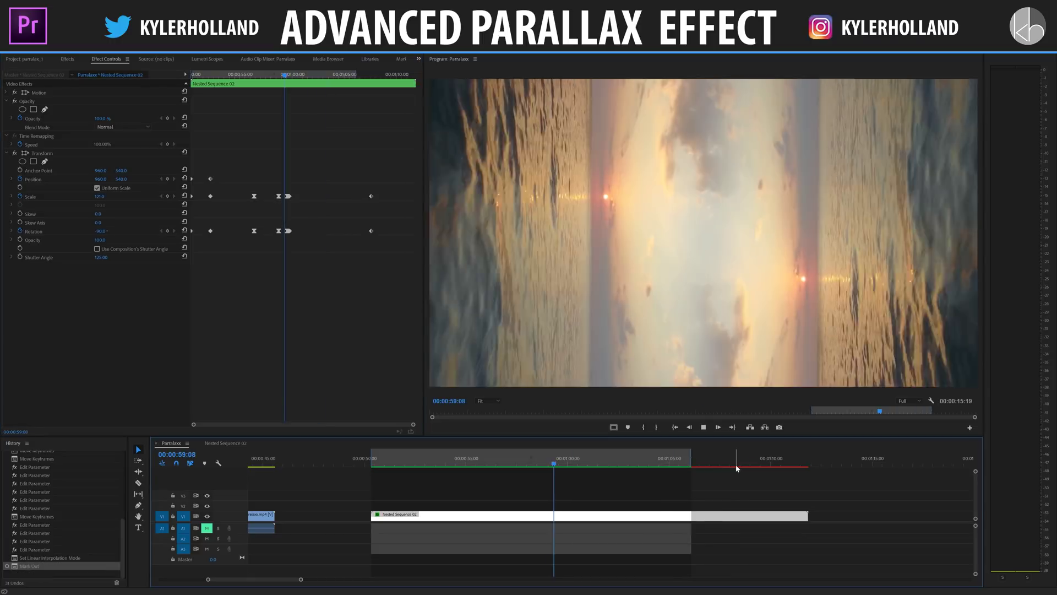